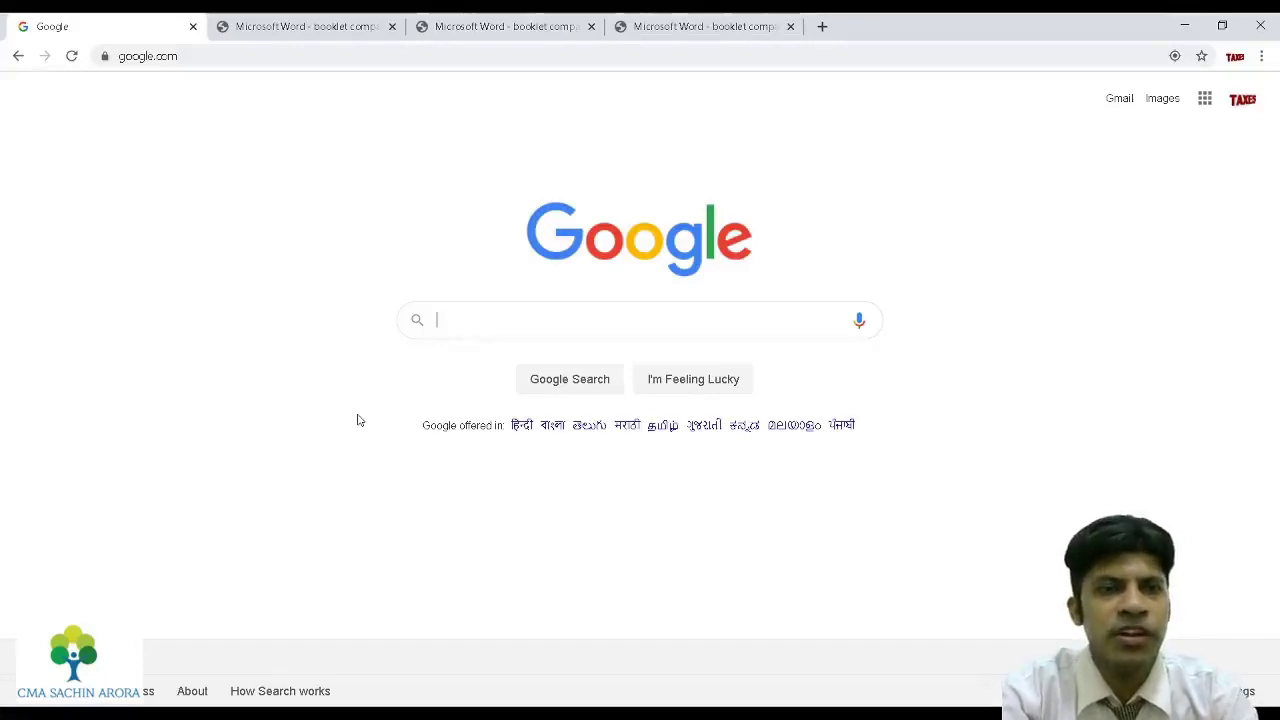
# Review the five steps for registering a private limited company in the booklet company incorporation document.
pyautogui.click(290, 24)
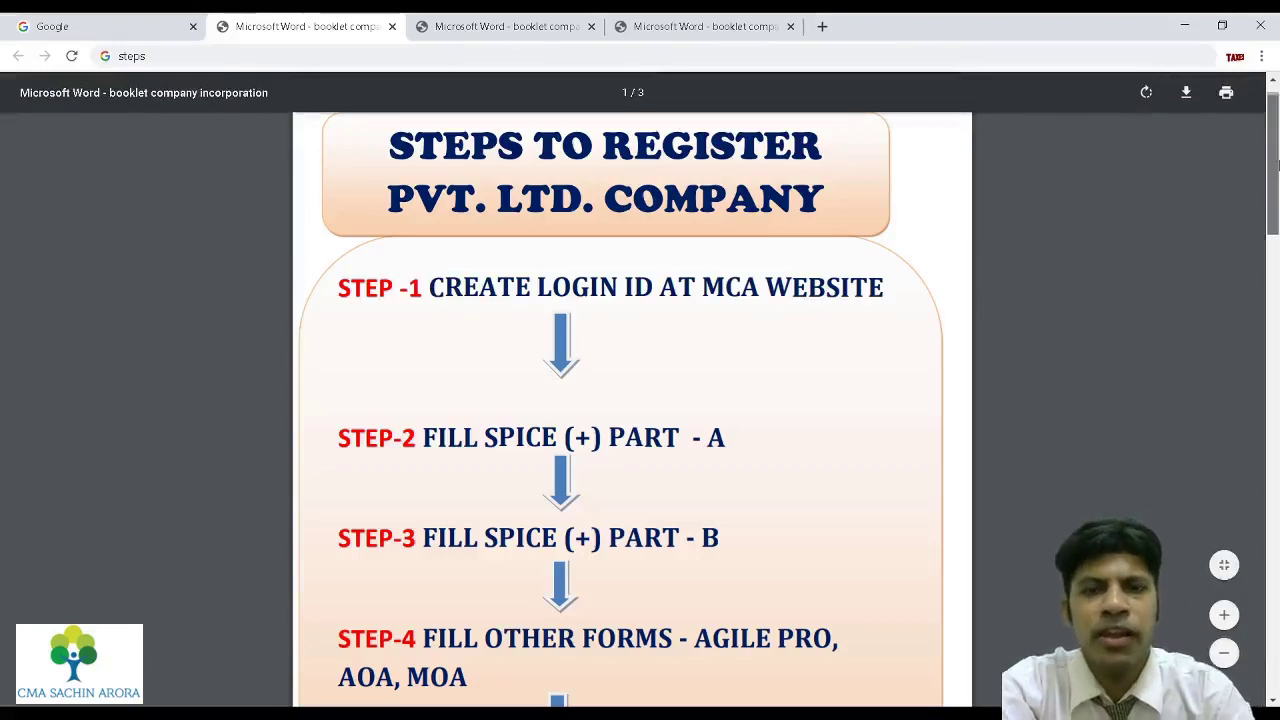
pyautogui.moveTo(1277, 163)
pyautogui.mouseDown()
pyautogui.moveTo(1272, 208)
pyautogui.moveTo(1272, 181)
pyautogui.mouseUp()
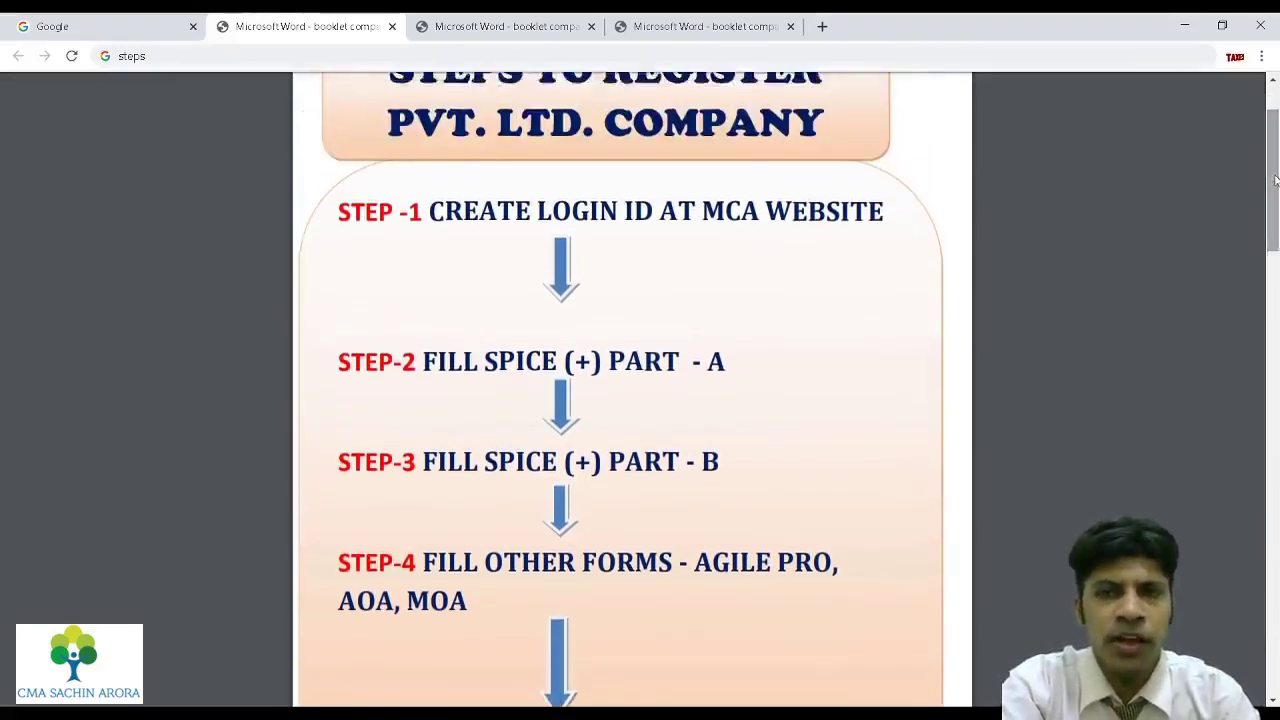
pyautogui.moveTo(634, 211); pyautogui.dragTo(825, 211)
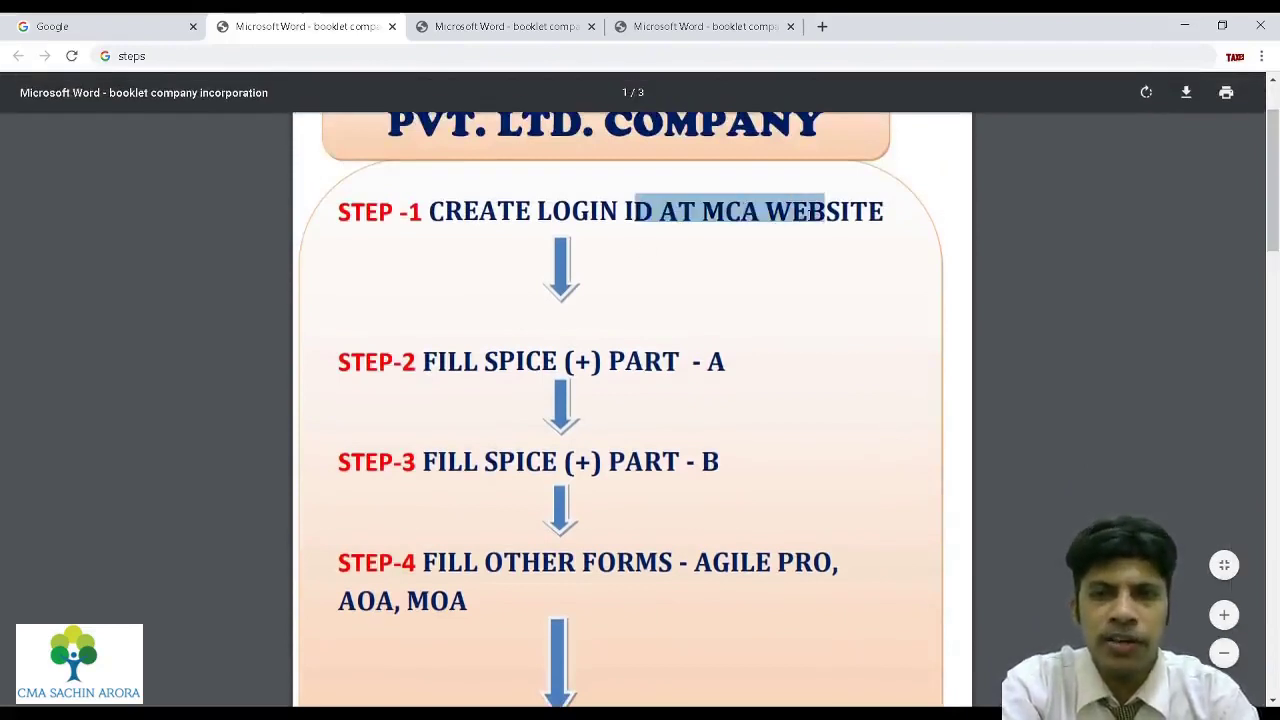
pyautogui.moveTo(543, 361); pyautogui.dragTo(643, 361)
pyautogui.moveTo(558, 461); pyautogui.dragTo(645, 465)
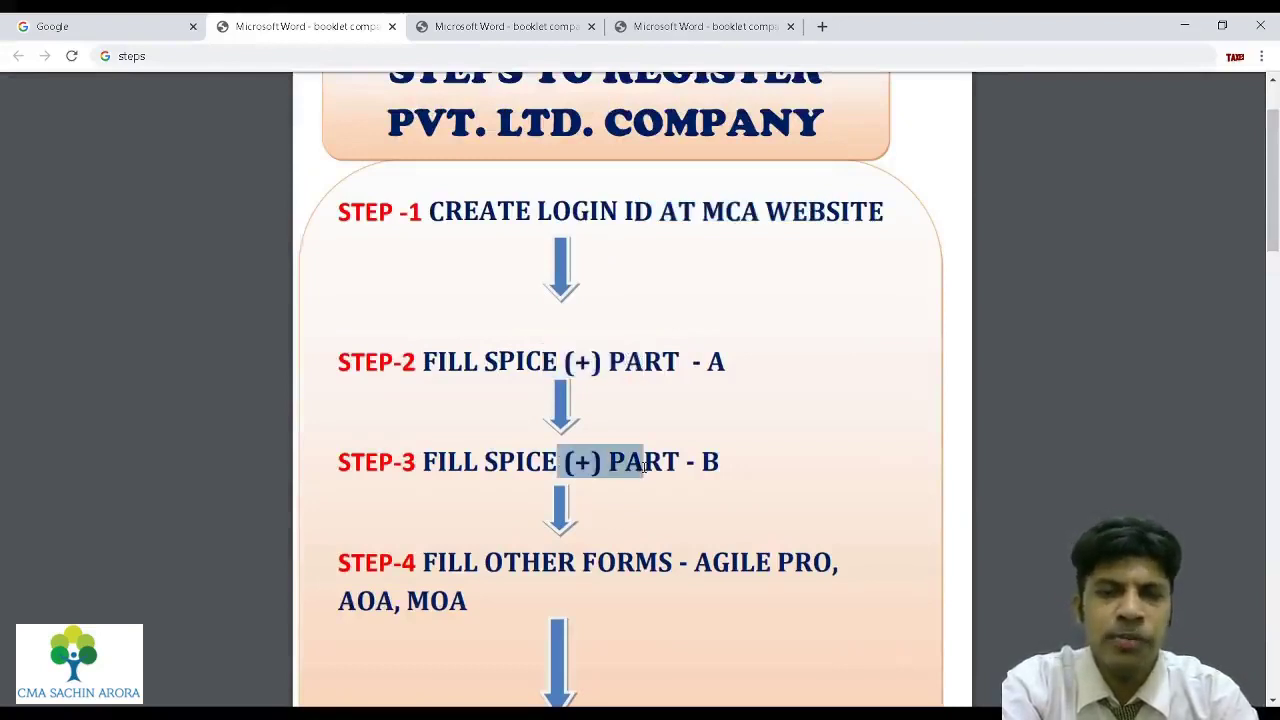
pyautogui.scroll(-1, 1276, 197)
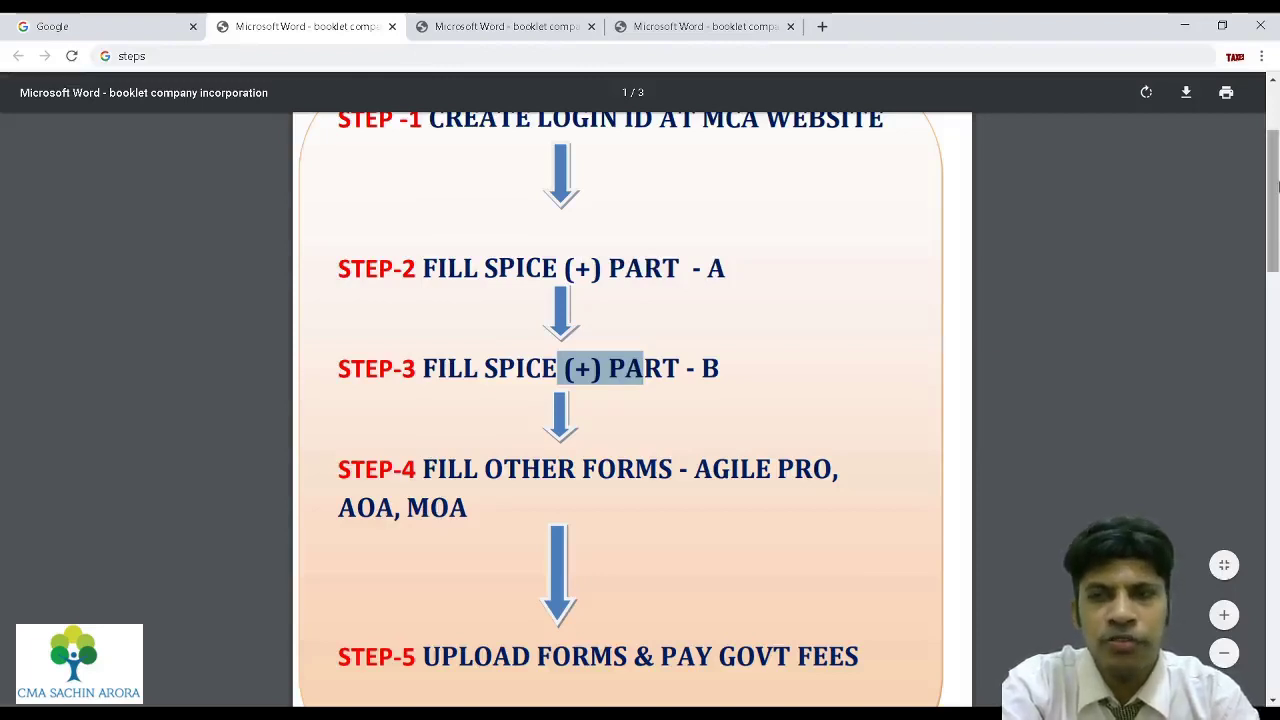
pyautogui.scroll(-2, 648, 415)
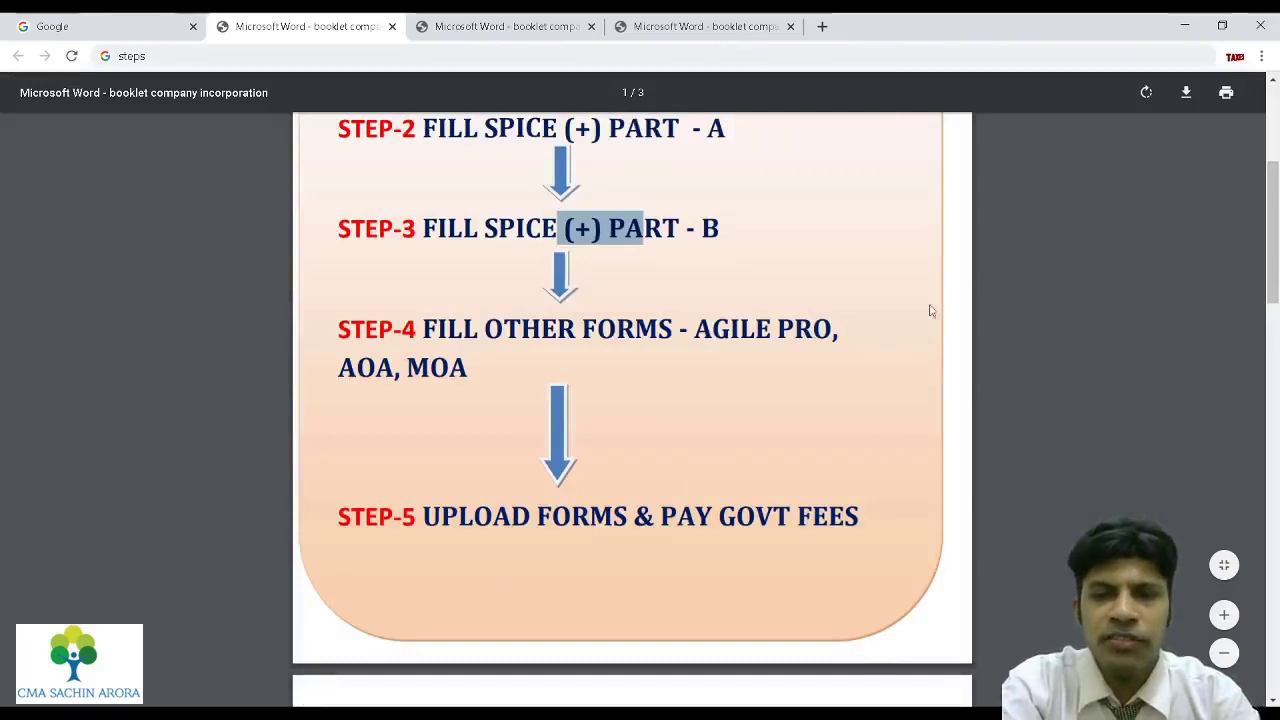
pyautogui.scroll(4, 1272, 230)
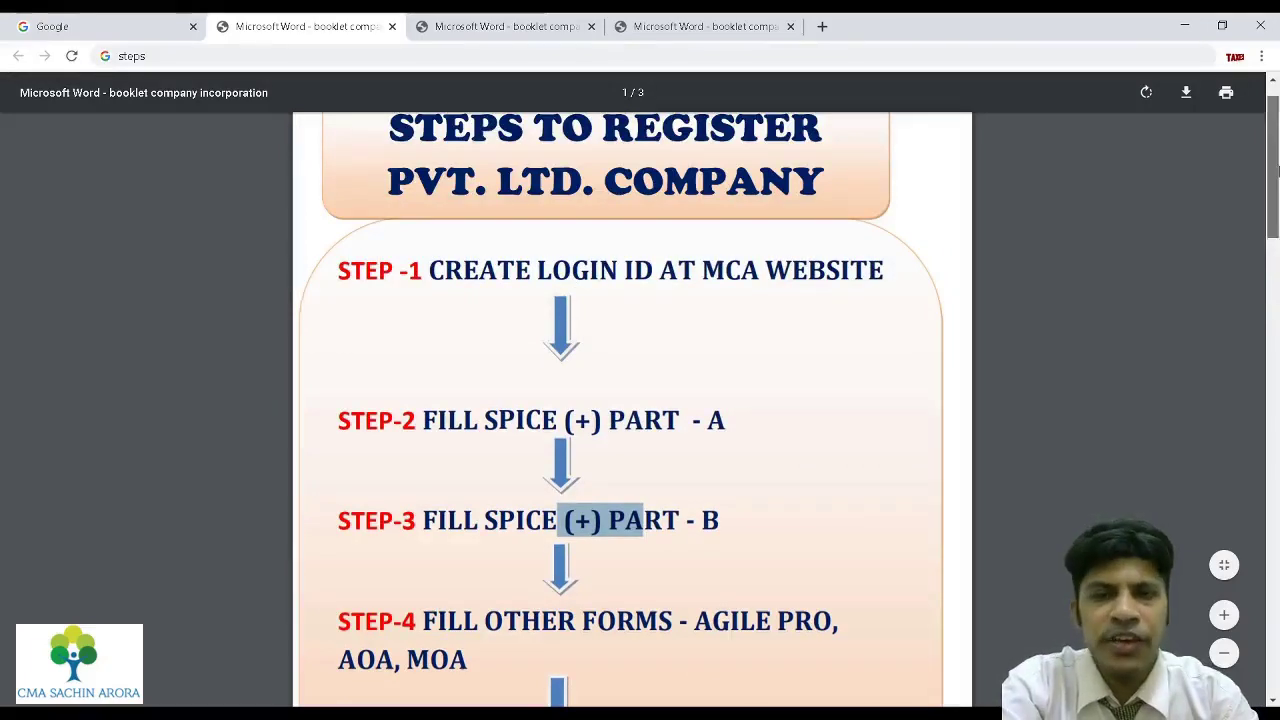
pyautogui.scroll(-2, 1276, 204)
pyautogui.moveTo(1276, 204); pyautogui.dragTo(1277, 162)
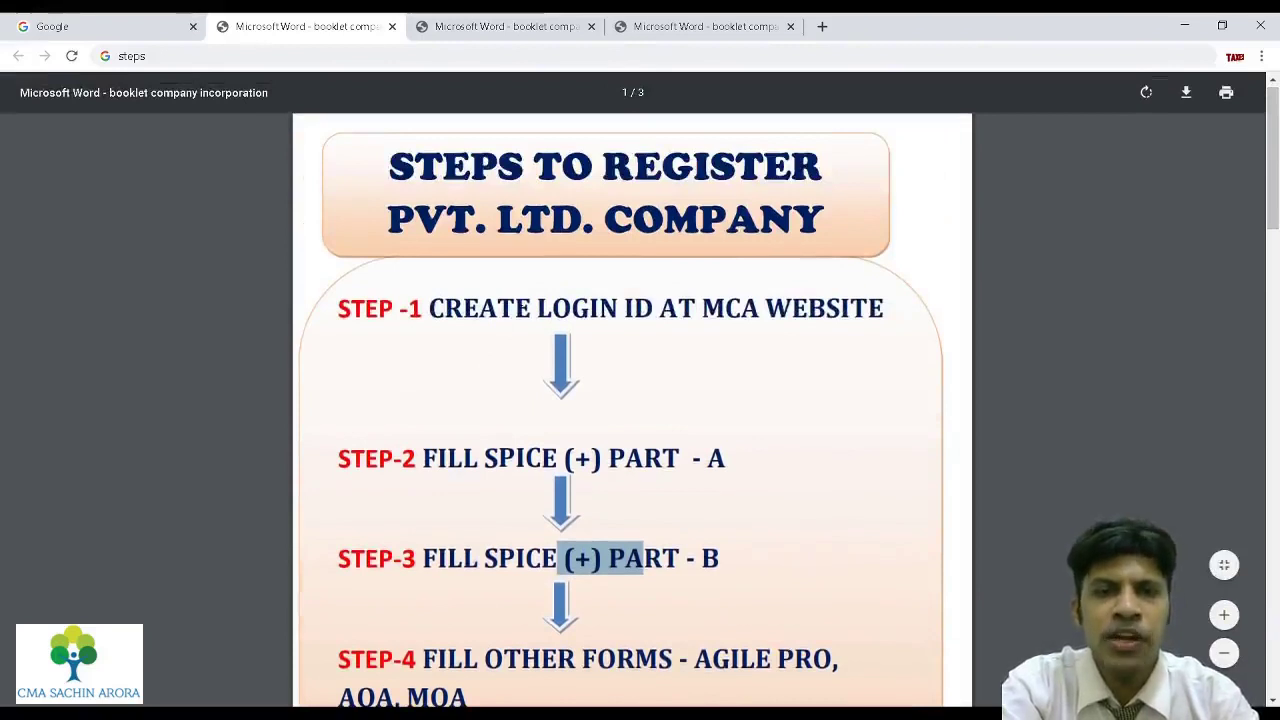
# Search Google for "MCA LOGIN" and open the MCA Login page on mca.gov.in.
pyautogui.click(130, 22)
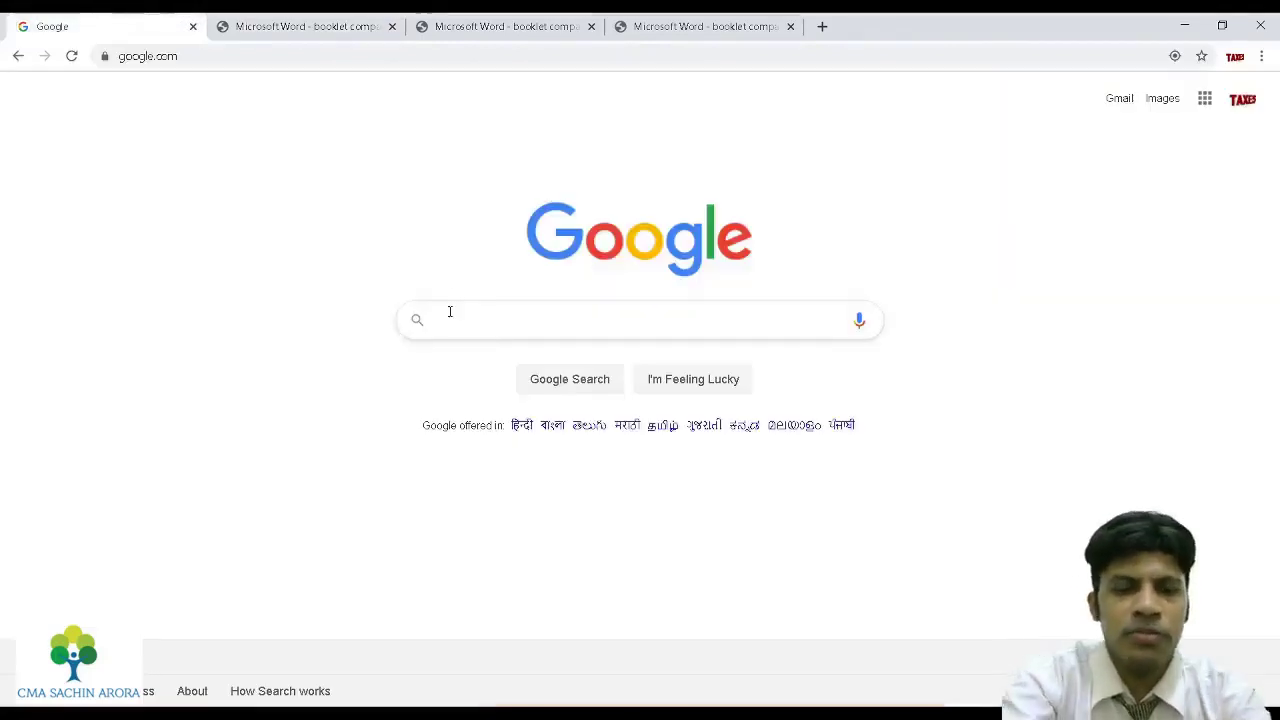
pyautogui.write('MCA LOGIN')
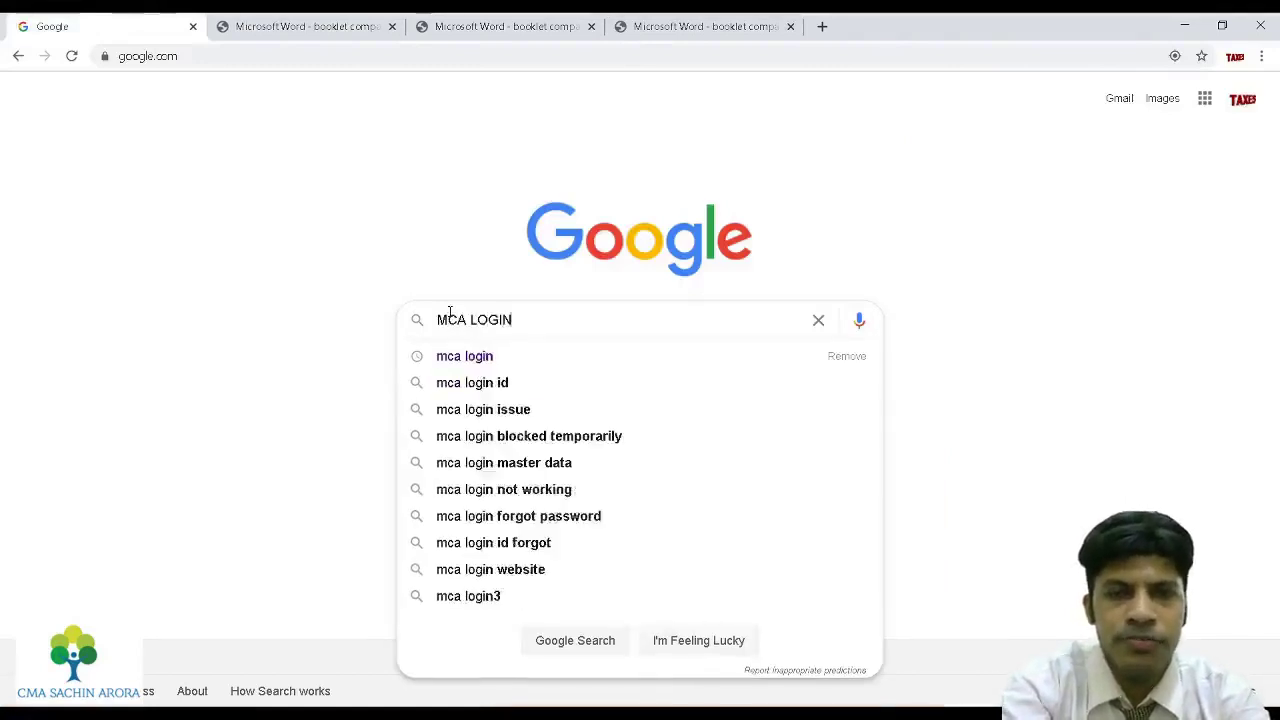
pyautogui.press('Return')
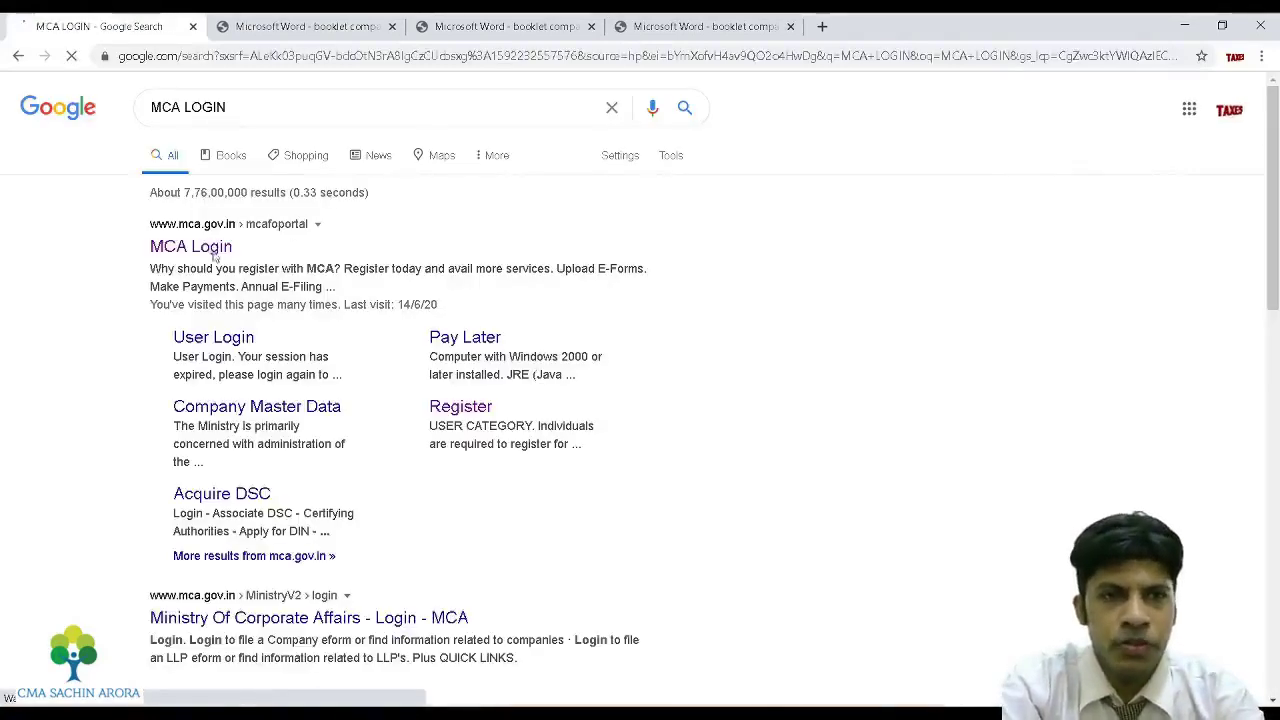
pyautogui.click(212, 250)
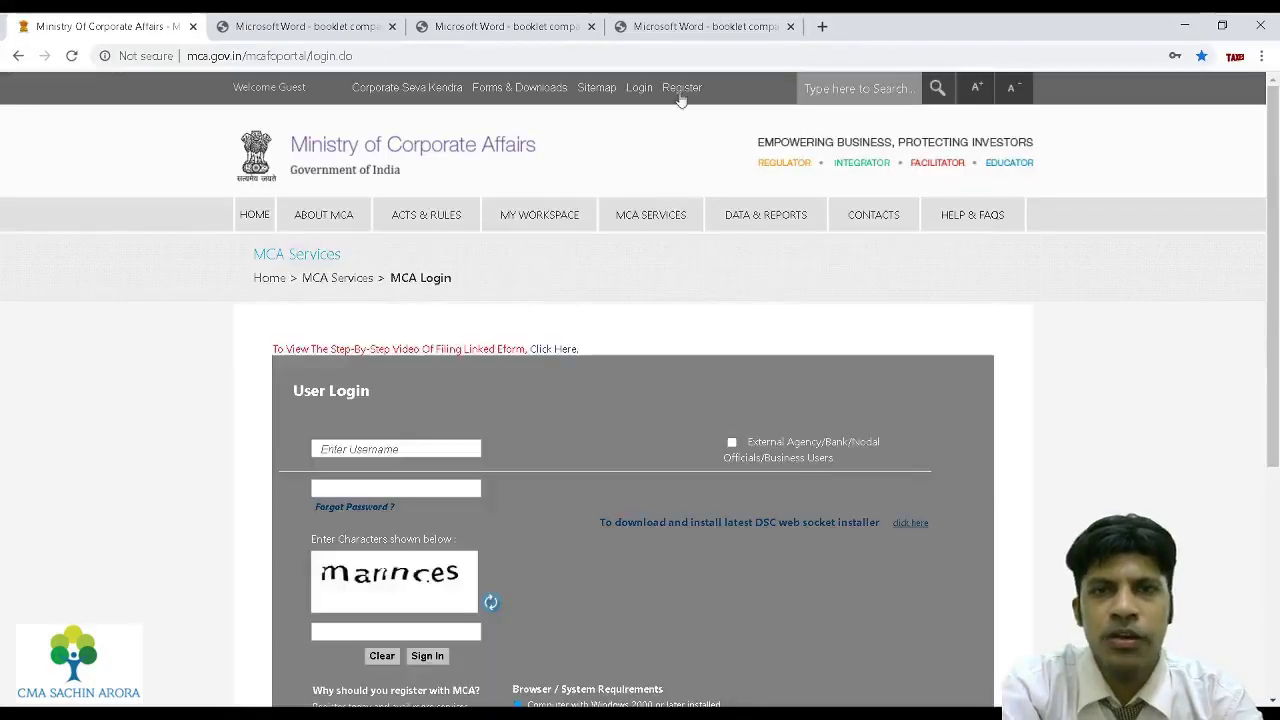
# On the new user registration form, check the Business User roles and select Registered User as the user category.
pyautogui.click(682, 90)
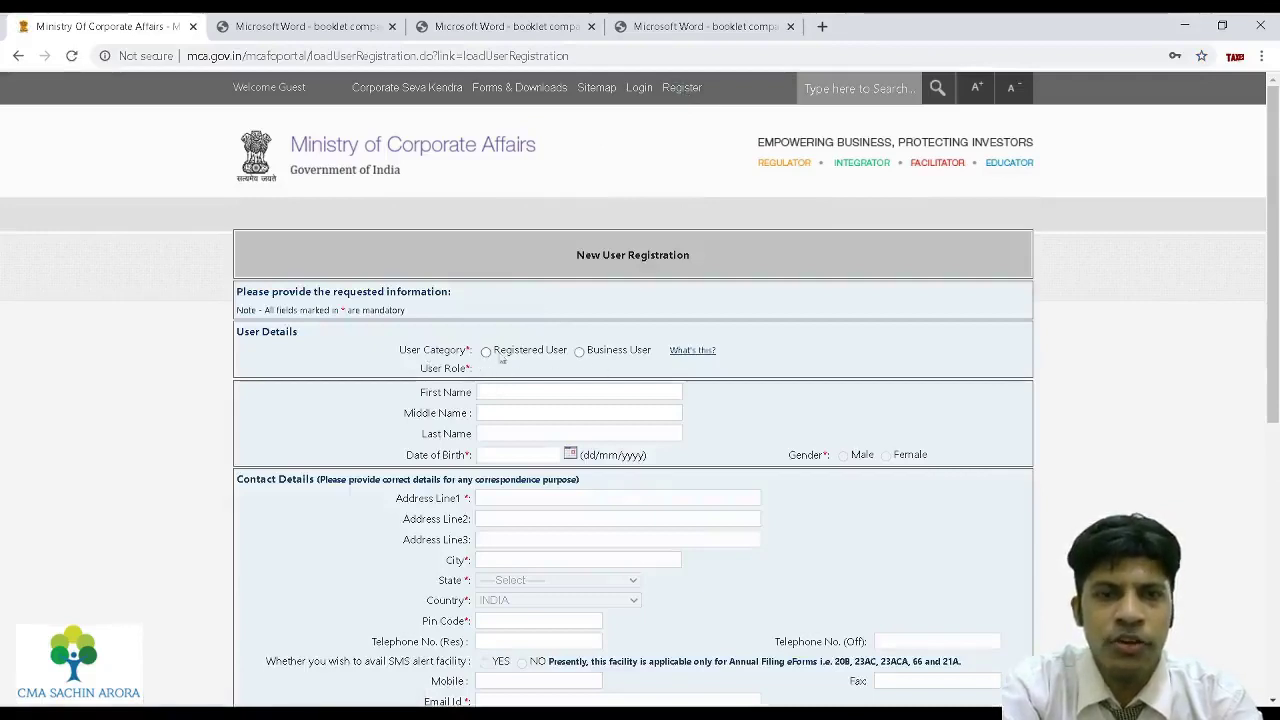
pyautogui.click(579, 356)
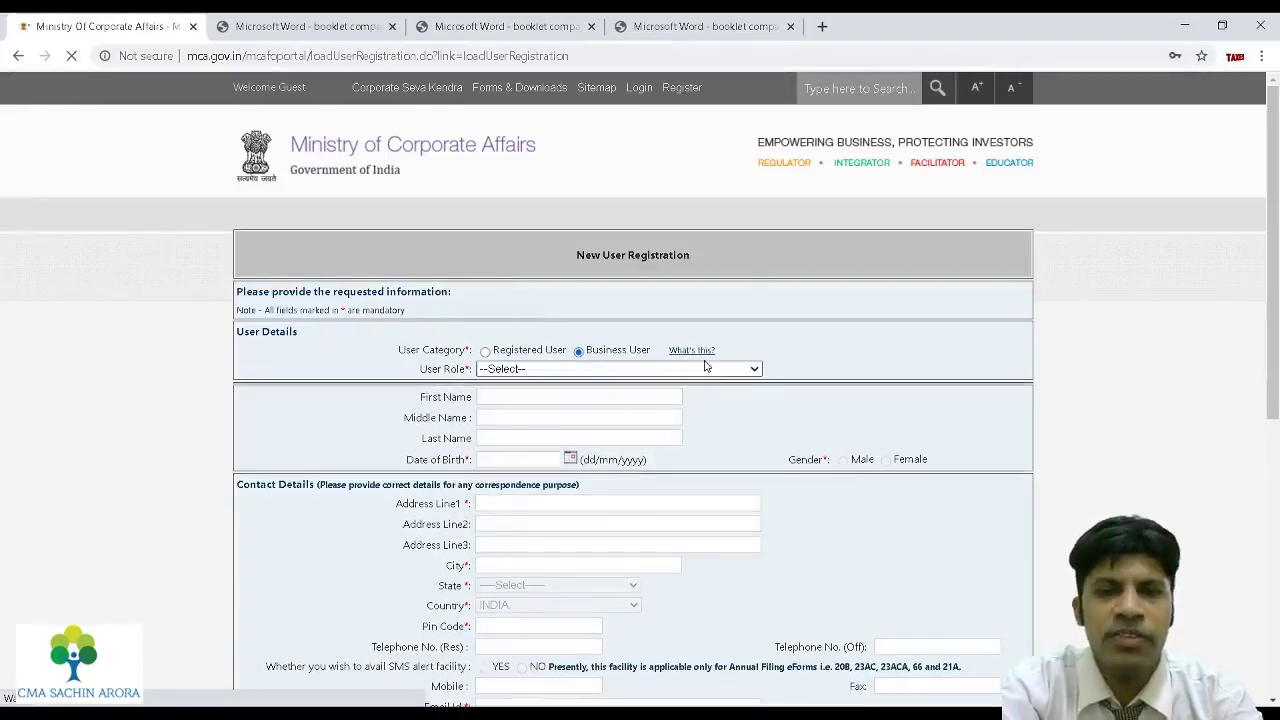
pyautogui.click(718, 372)
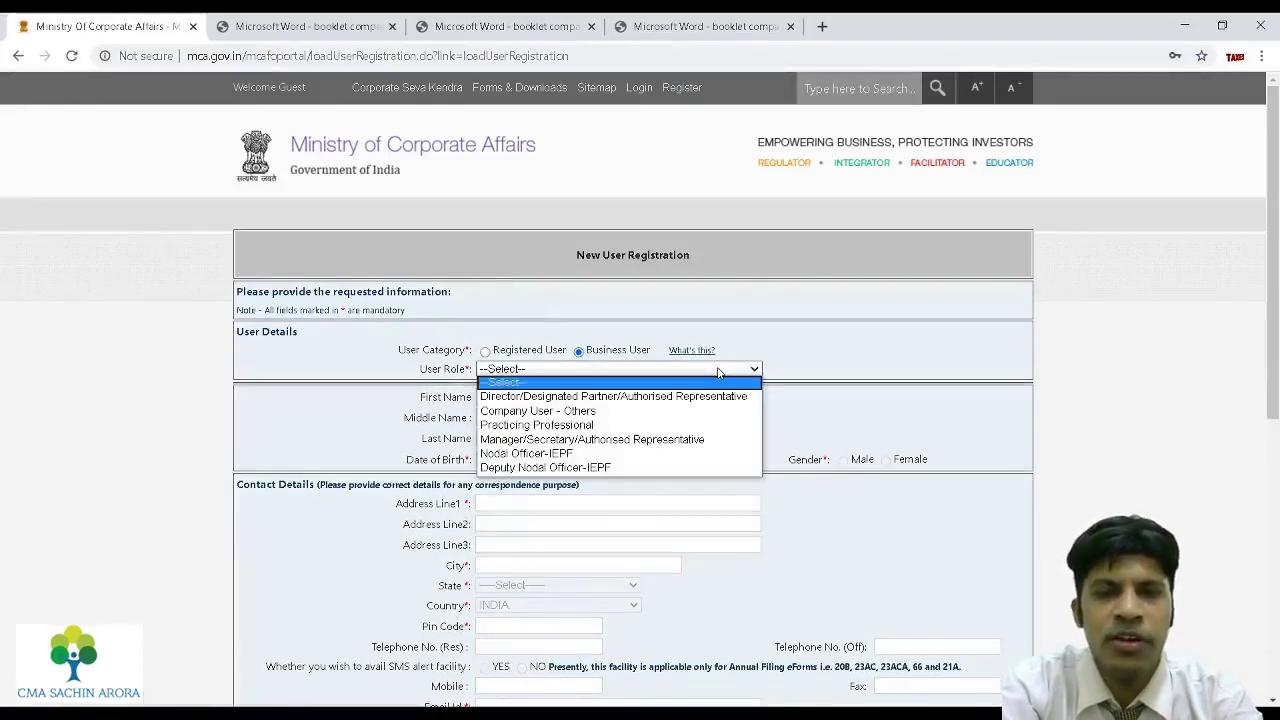
pyautogui.click(575, 323)
pyautogui.click(486, 352)
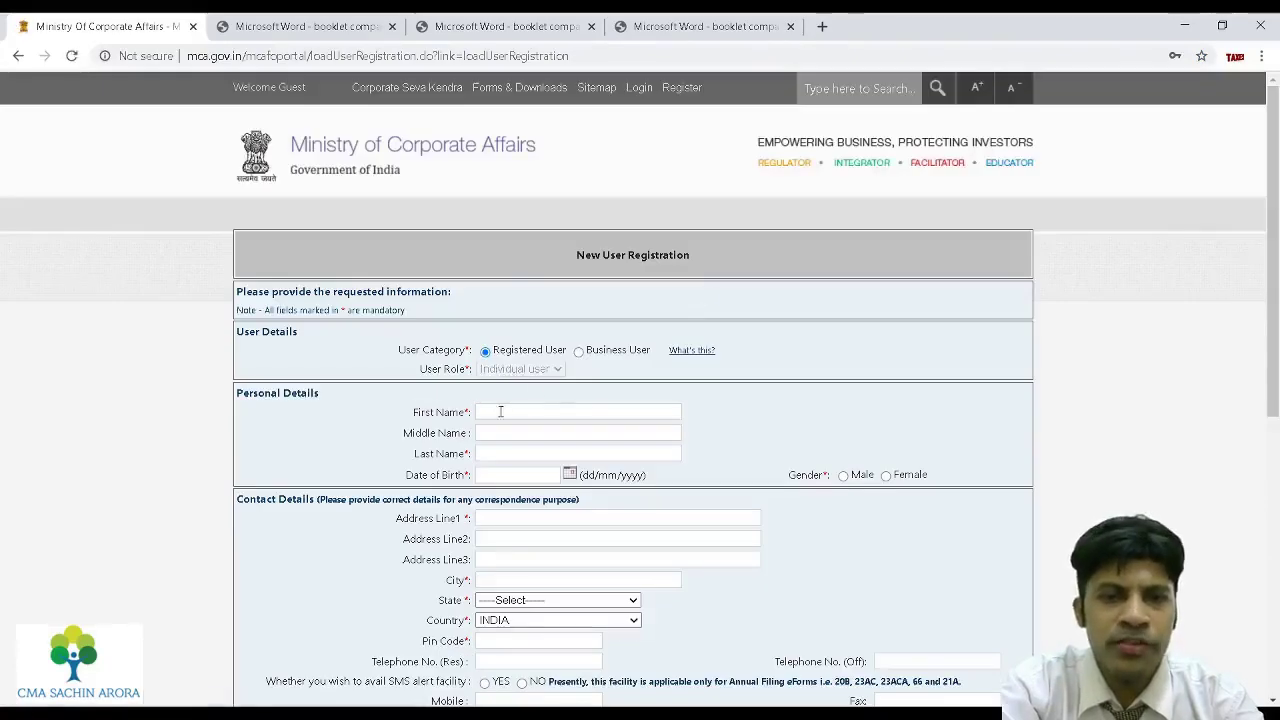
# Examine the contact, login and password recovery fields of the new user registration form.
pyautogui.moveTo(1274, 213); pyautogui.dragTo(1257, 437)
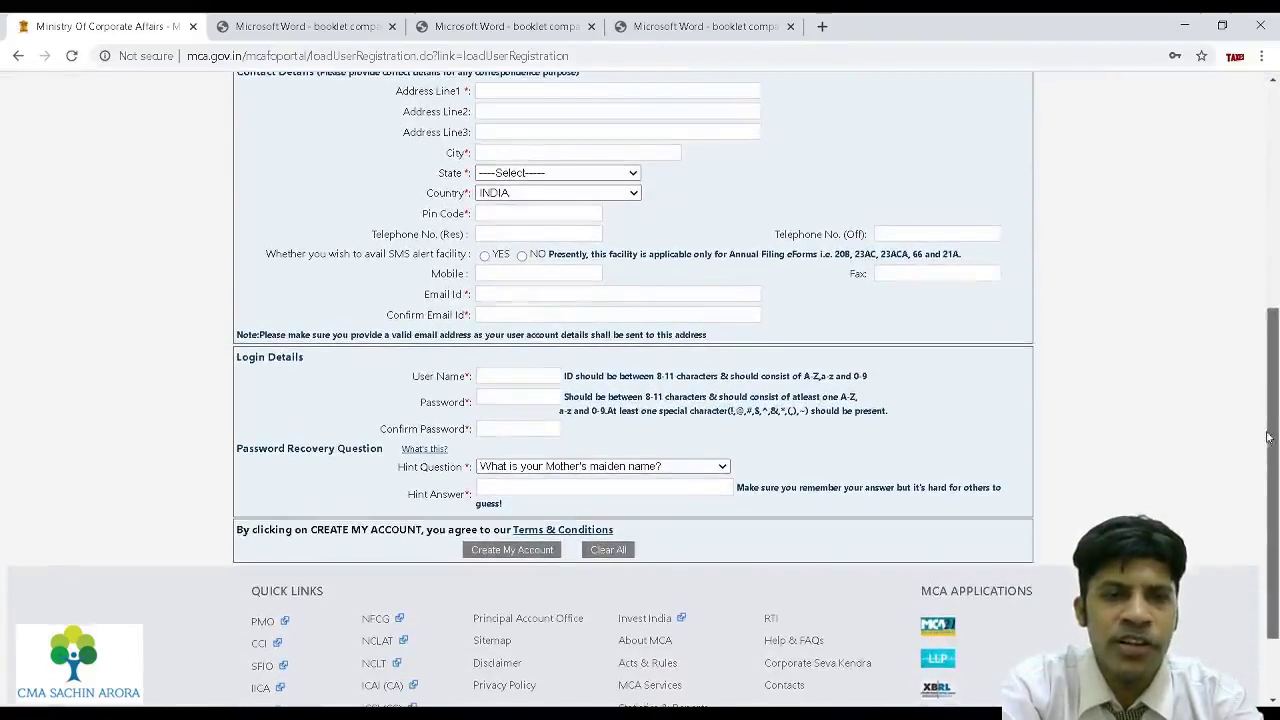
pyautogui.click(515, 374)
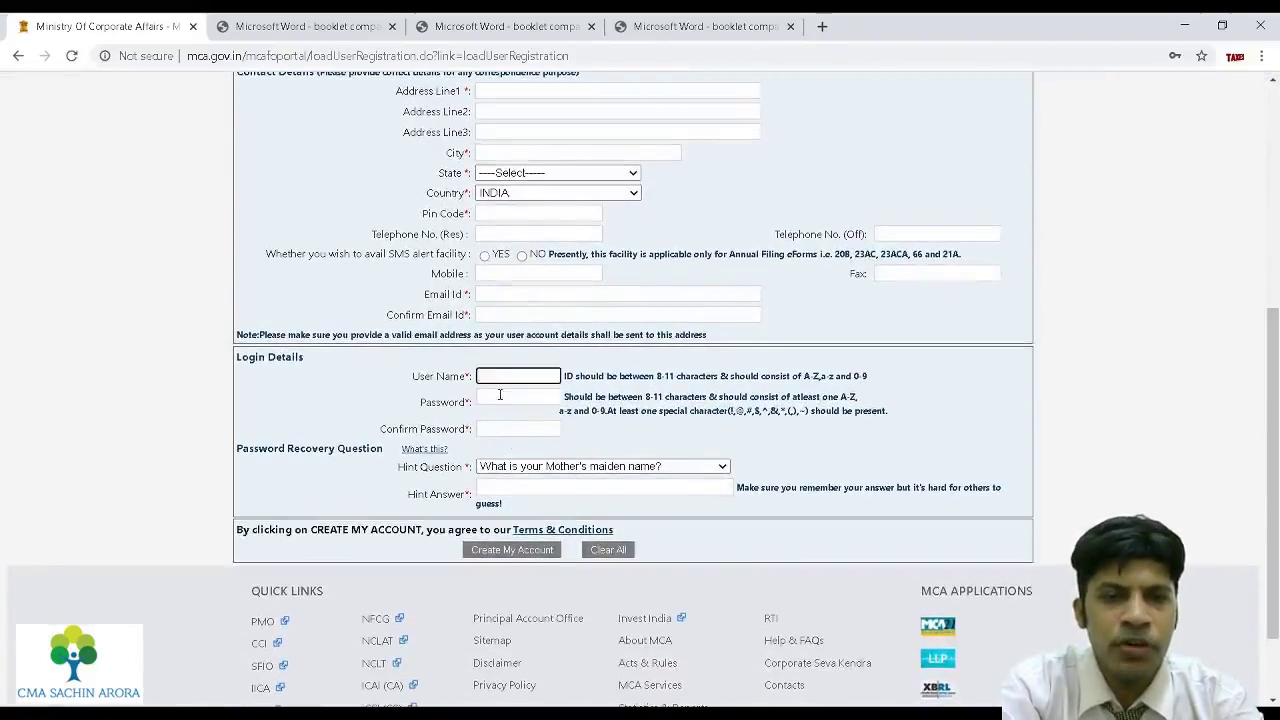
pyautogui.click(415, 584)
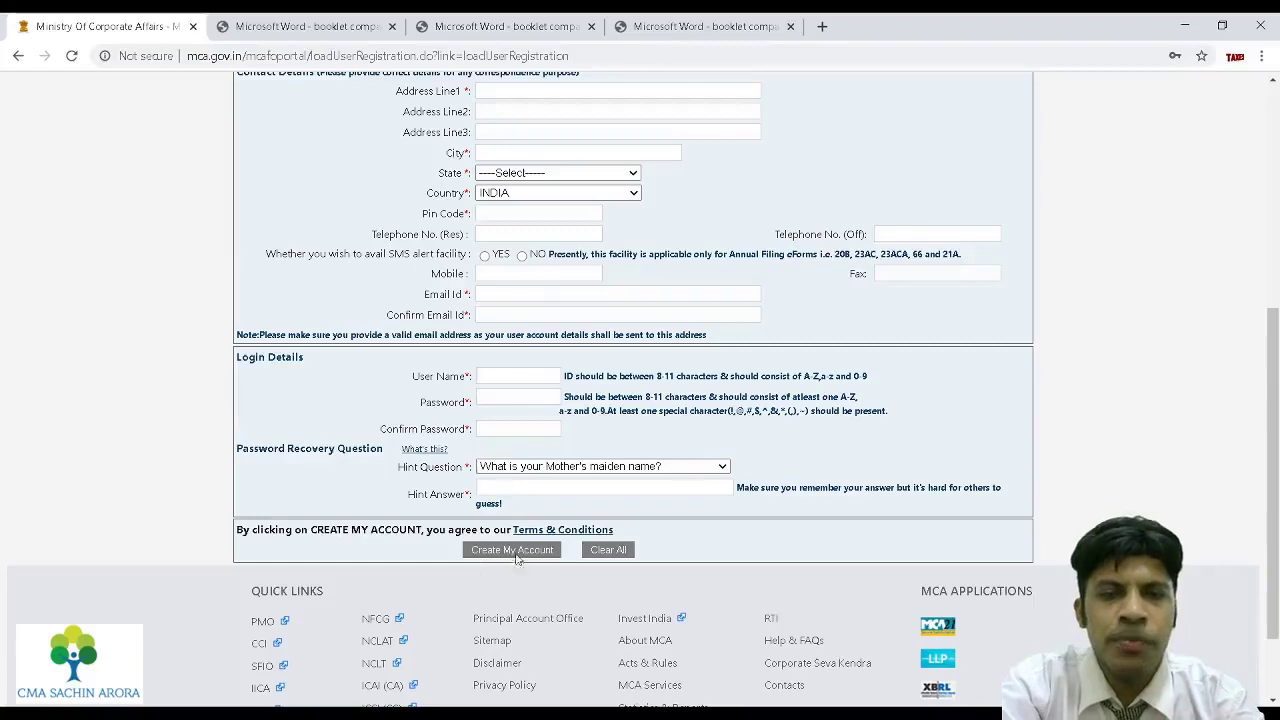
pyautogui.moveTo(1273, 390); pyautogui.dragTo(1275, 118)
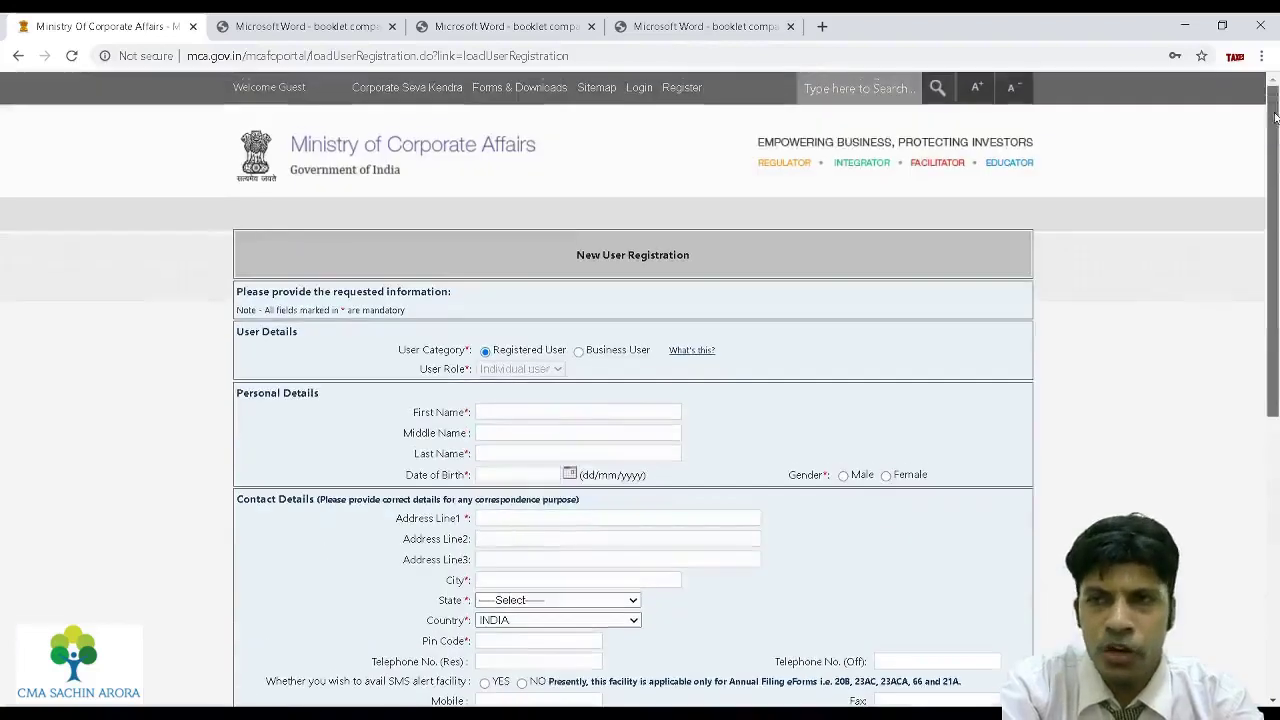
# Sign in on the MCA login page with the saved username and password and the displayed captcha characters.
pyautogui.click(639, 88)
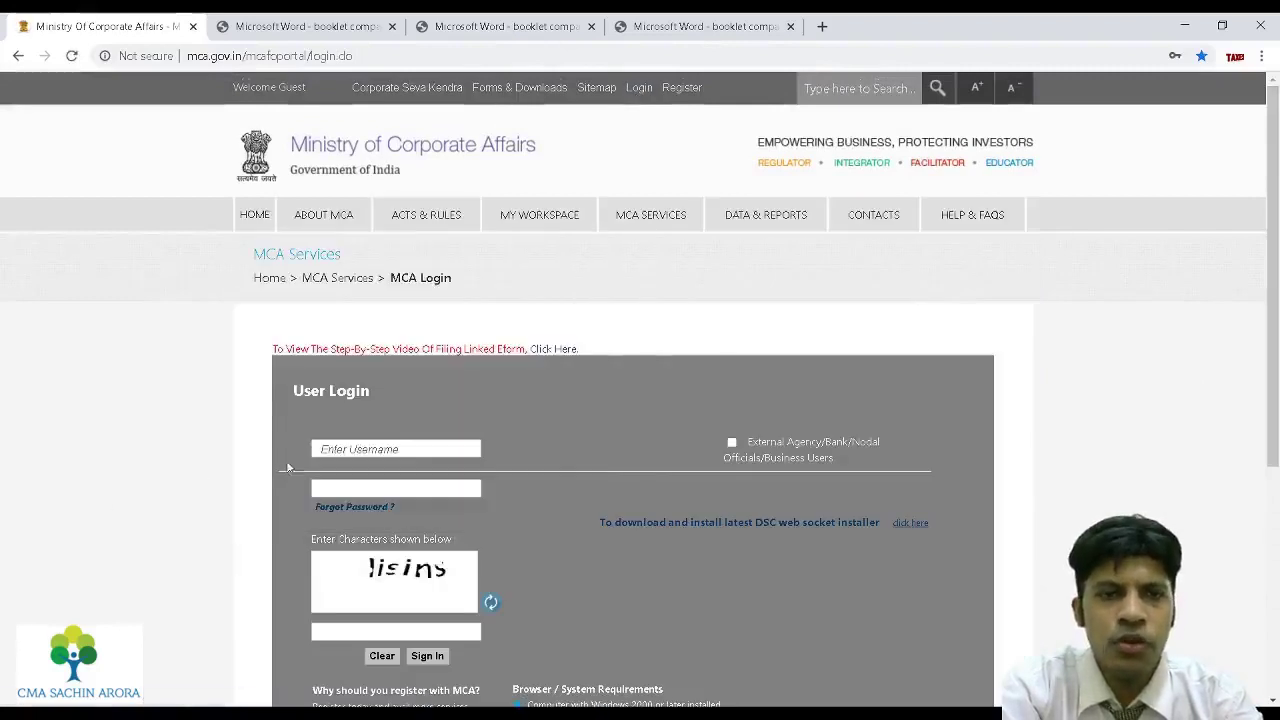
pyautogui.scroll(-1, 539, 386)
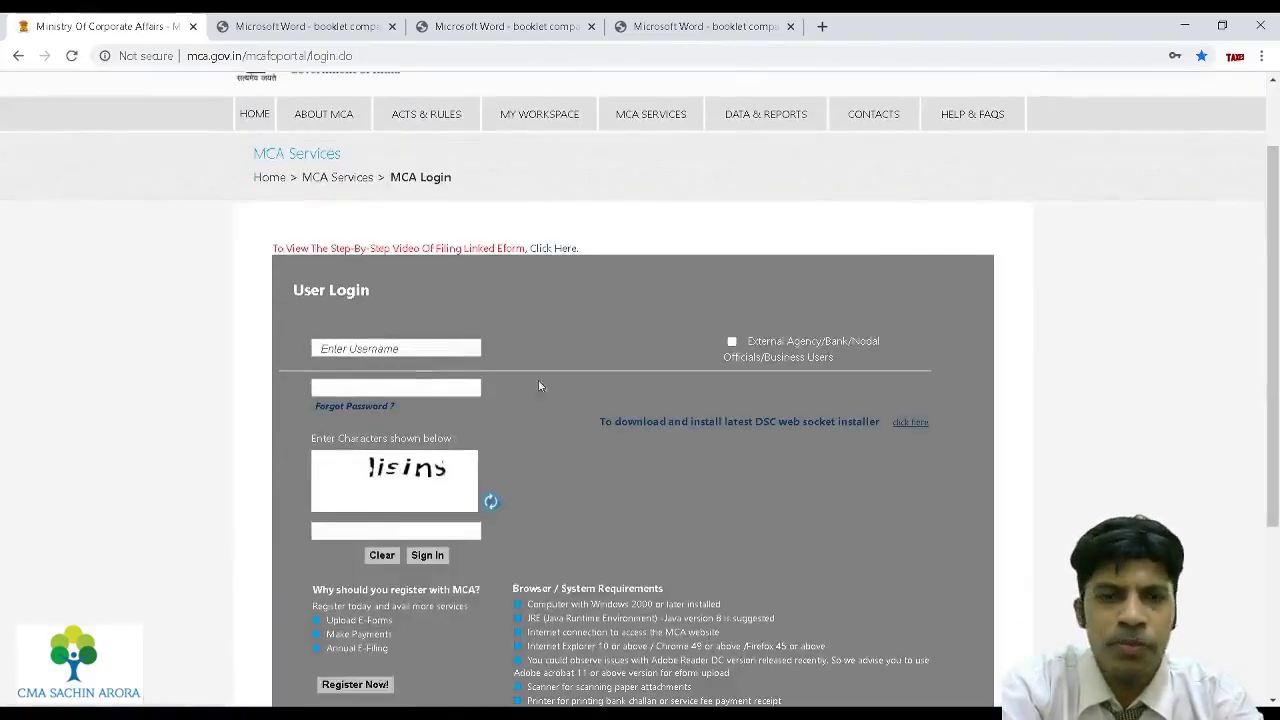
pyautogui.click(369, 351)
pyautogui.click(370, 376)
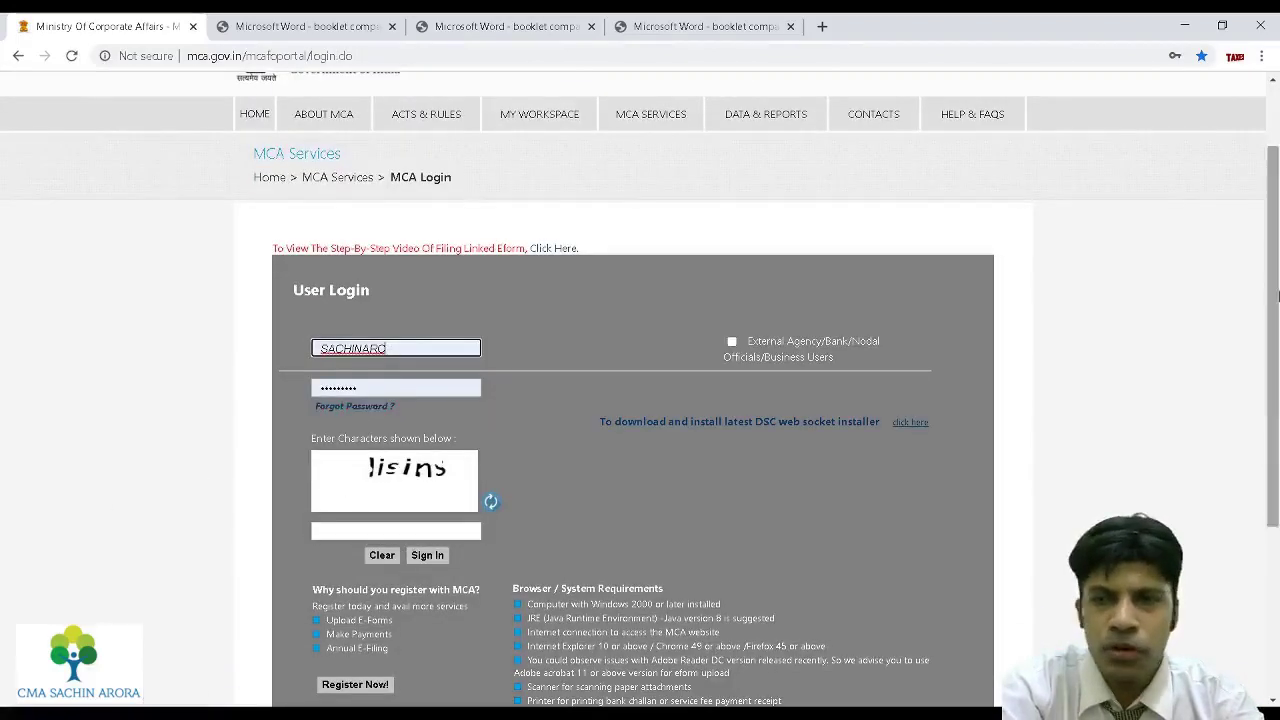
pyautogui.scroll(-1, 370, 380)
pyautogui.scroll(-1, 463, 417)
pyautogui.click(353, 422)
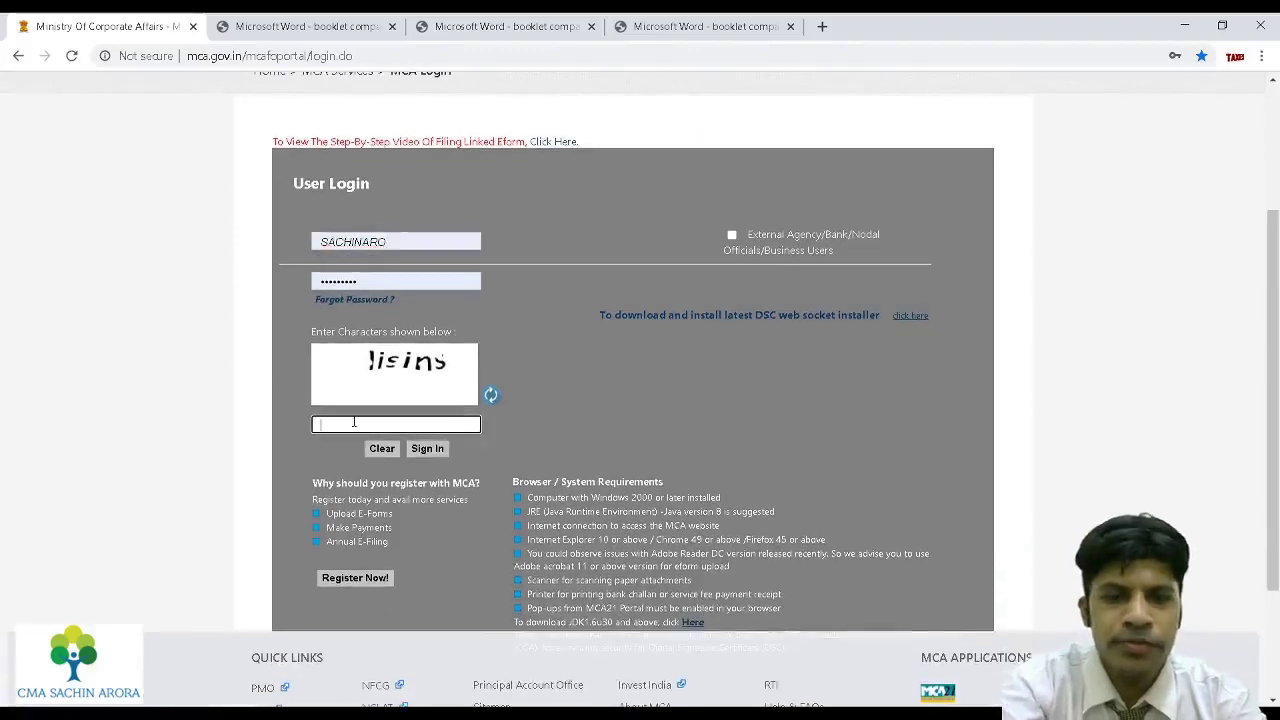
pyautogui.click(430, 451)
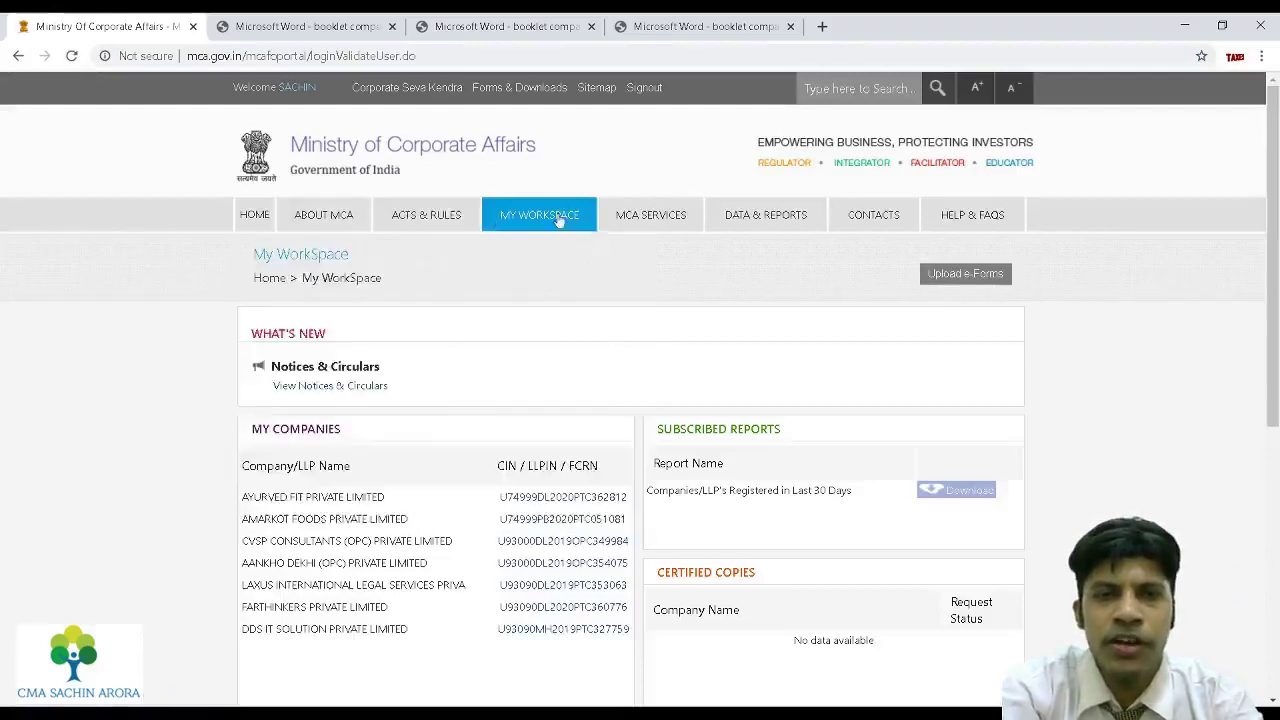
# Open the SPICe+ company service and start a new application.
pyautogui.moveTo(626, 224)
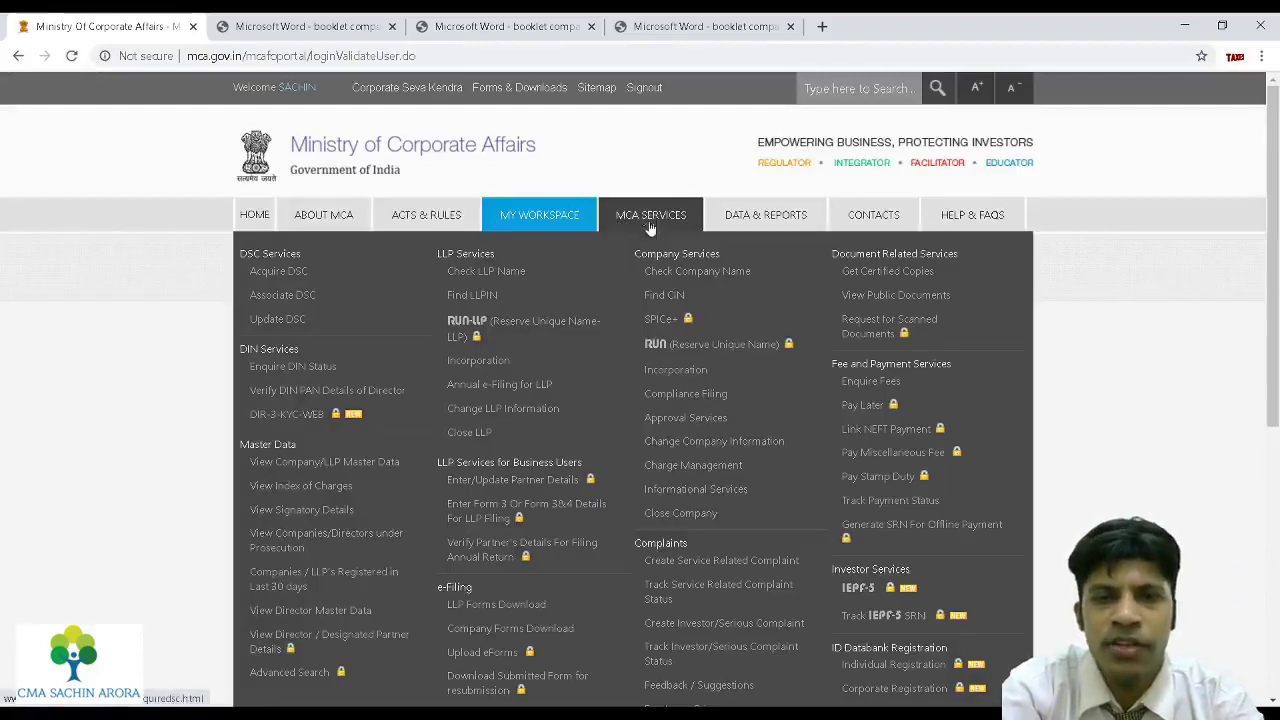
pyautogui.click(661, 320)
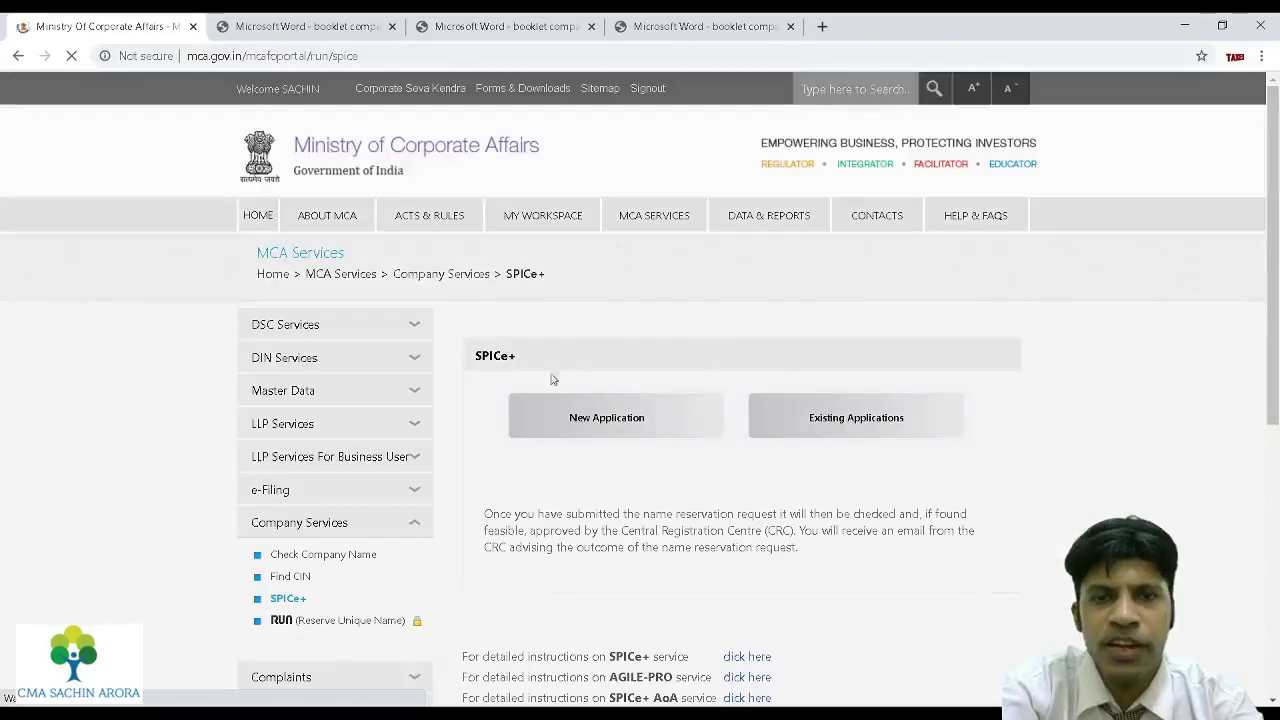
pyautogui.click(631, 443)
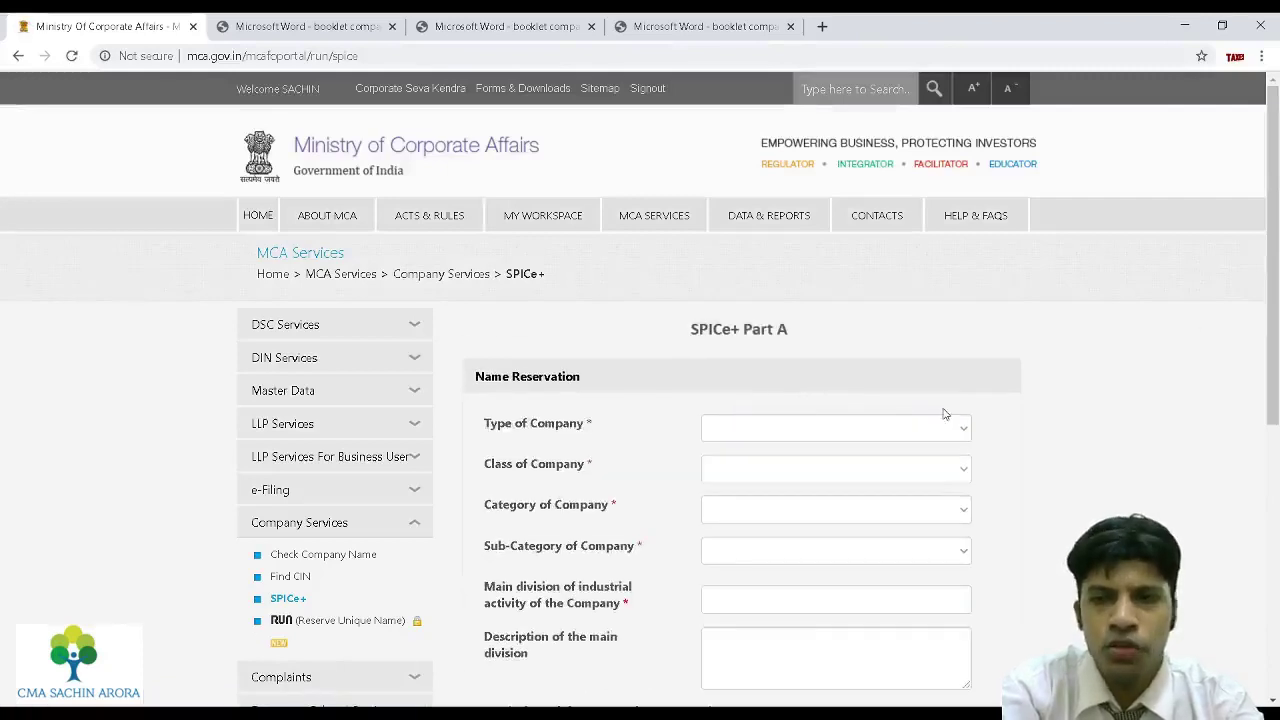
# In SPICe+ Part A, set the type of company to New Company (Others) and the class to Private.
pyautogui.moveTo(1276, 279); pyautogui.dragTo(1277, 348)
pyautogui.click(960, 312)
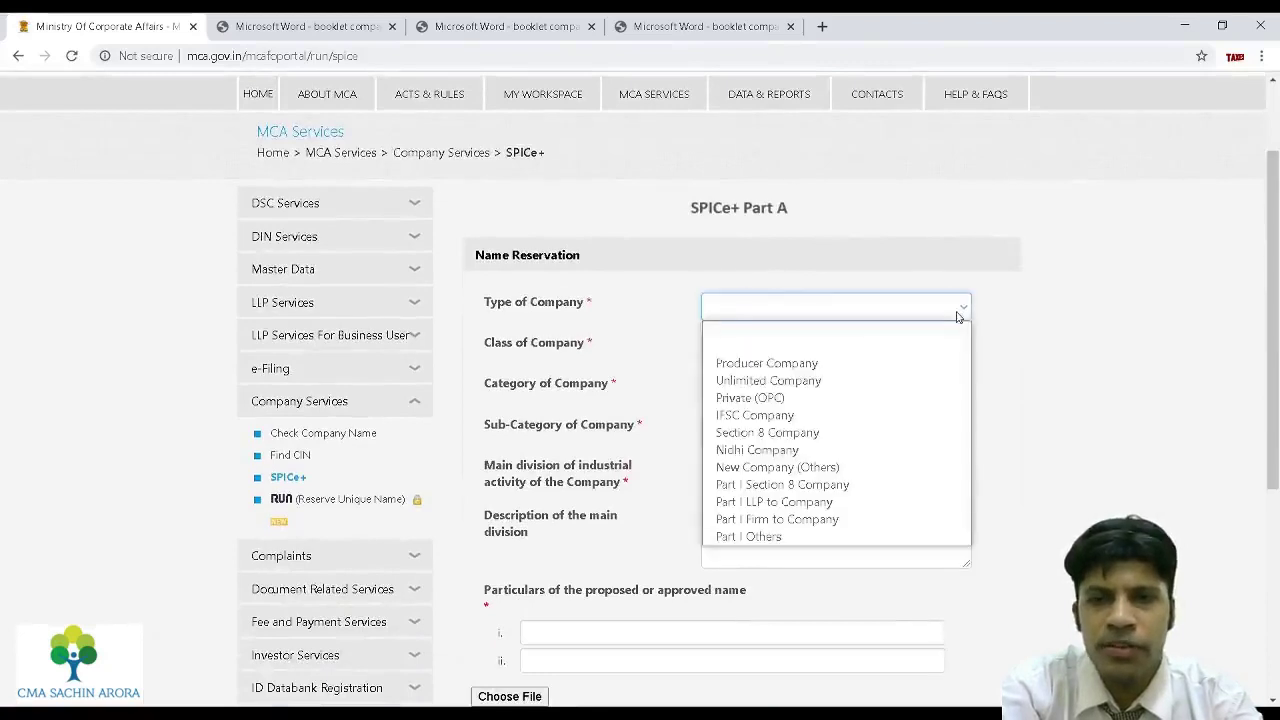
pyautogui.click(763, 470)
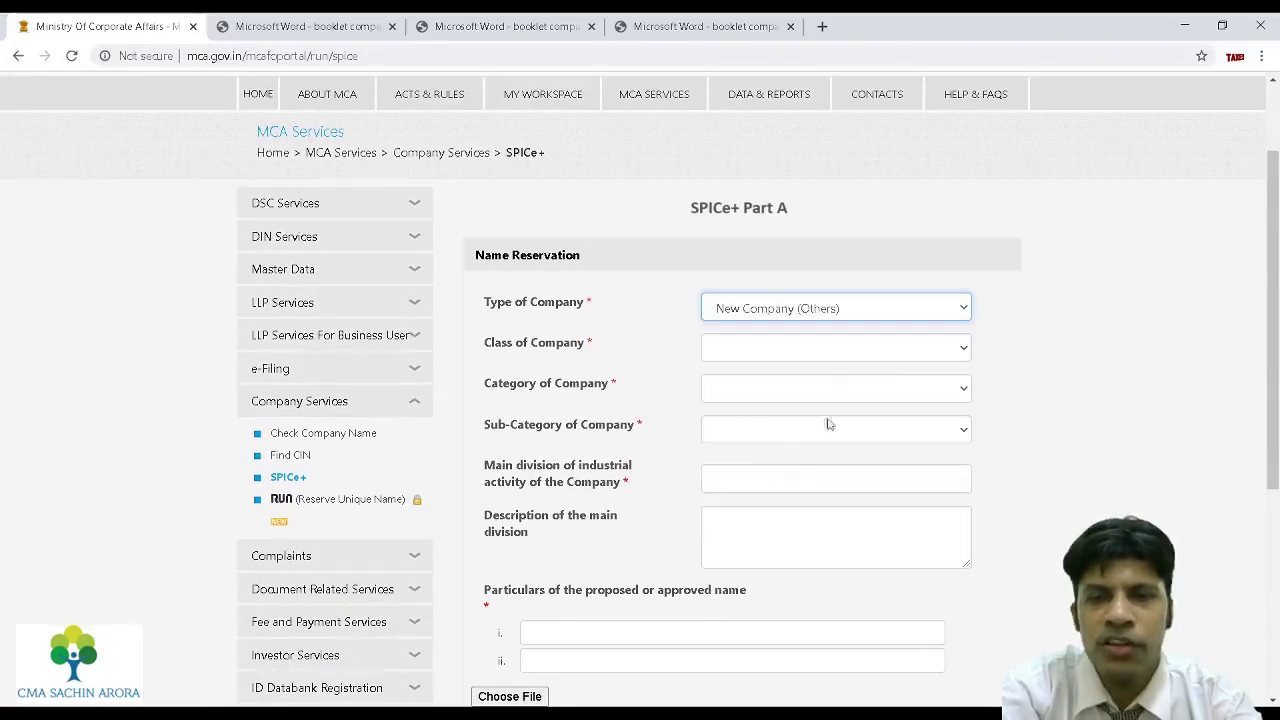
pyautogui.click(968, 352)
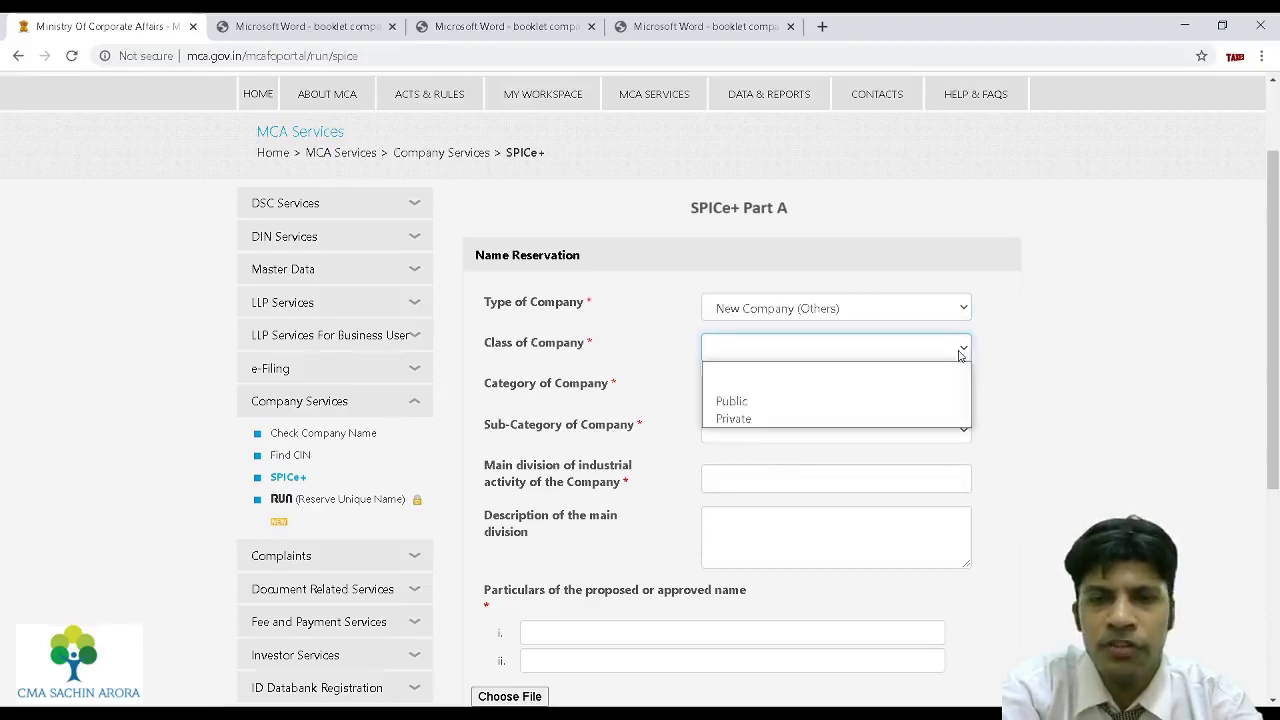
pyautogui.click(837, 418)
# Set the category of company to Company limited by shares and the sub-category to Non-government company.
pyautogui.click(961, 398)
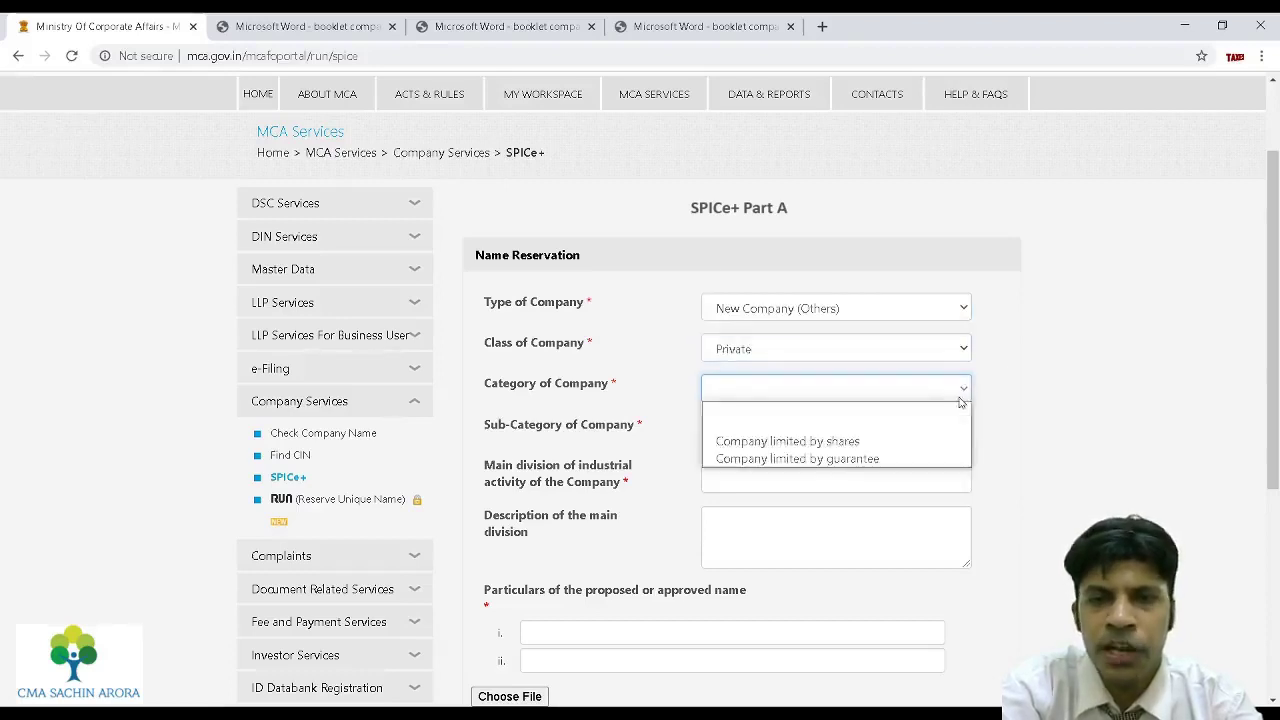
pyautogui.click(802, 444)
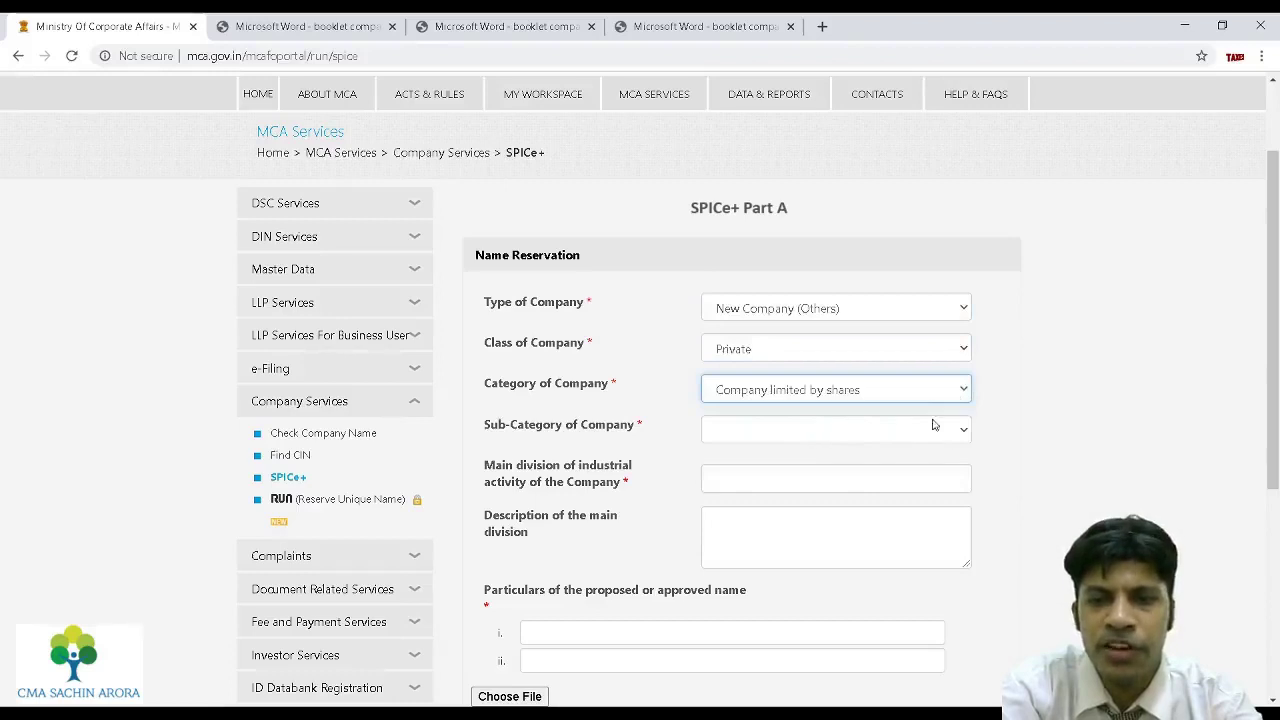
pyautogui.click(950, 434)
pyautogui.click(779, 517)
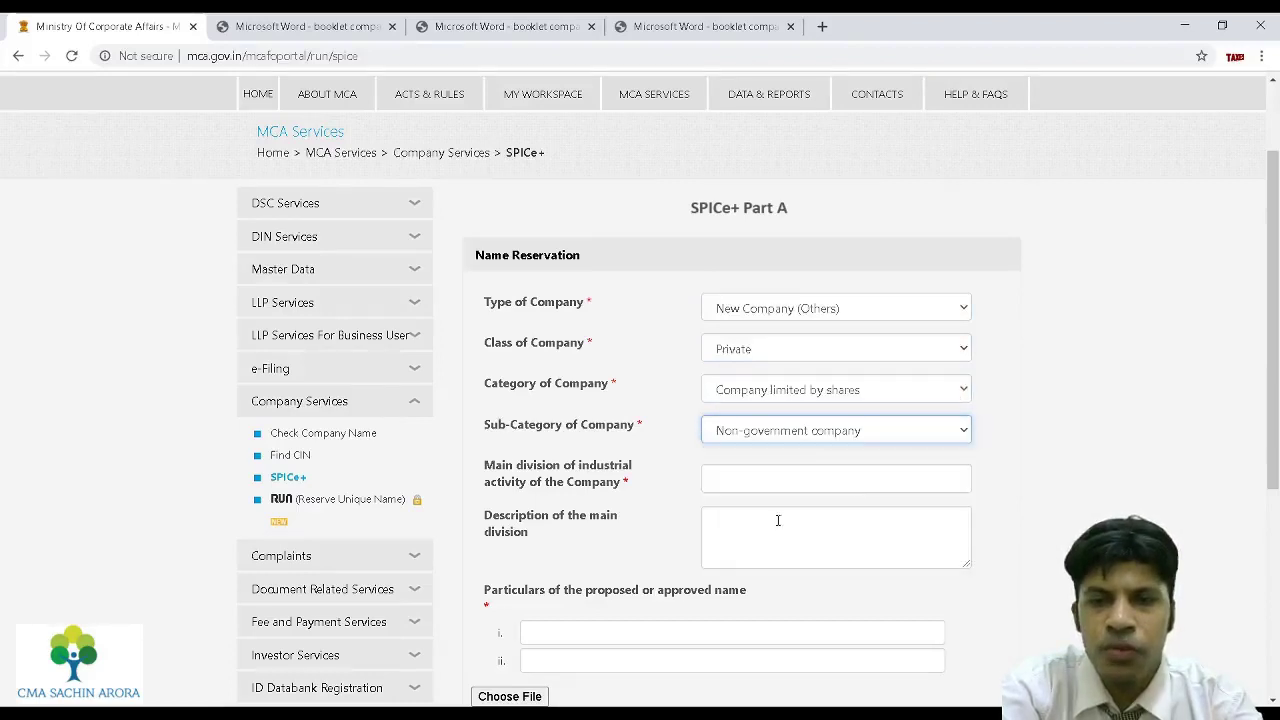
# Look up the division code for Education in the booklet PDF's table of main industrial activity codes.
pyautogui.click(862, 479)
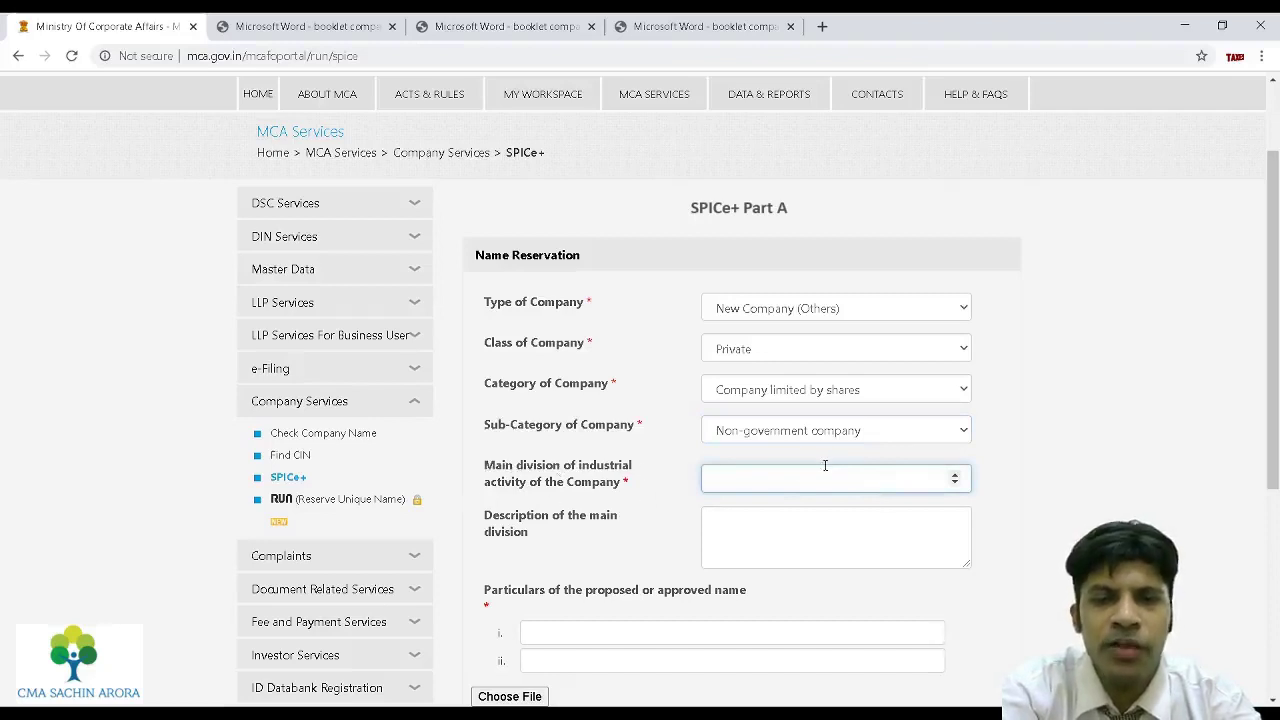
pyautogui.scroll(-1, 760, 468)
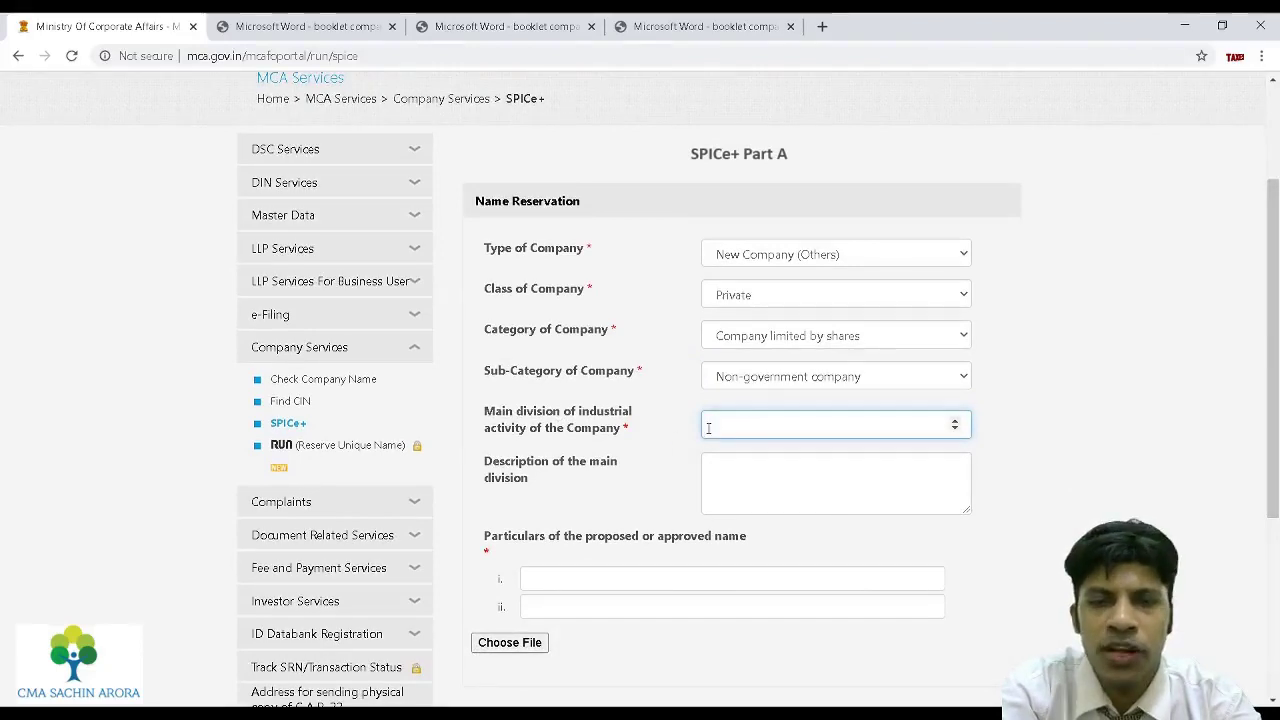
pyautogui.click(340, 24)
pyautogui.moveTo(1278, 160); pyautogui.dragTo(1277, 351)
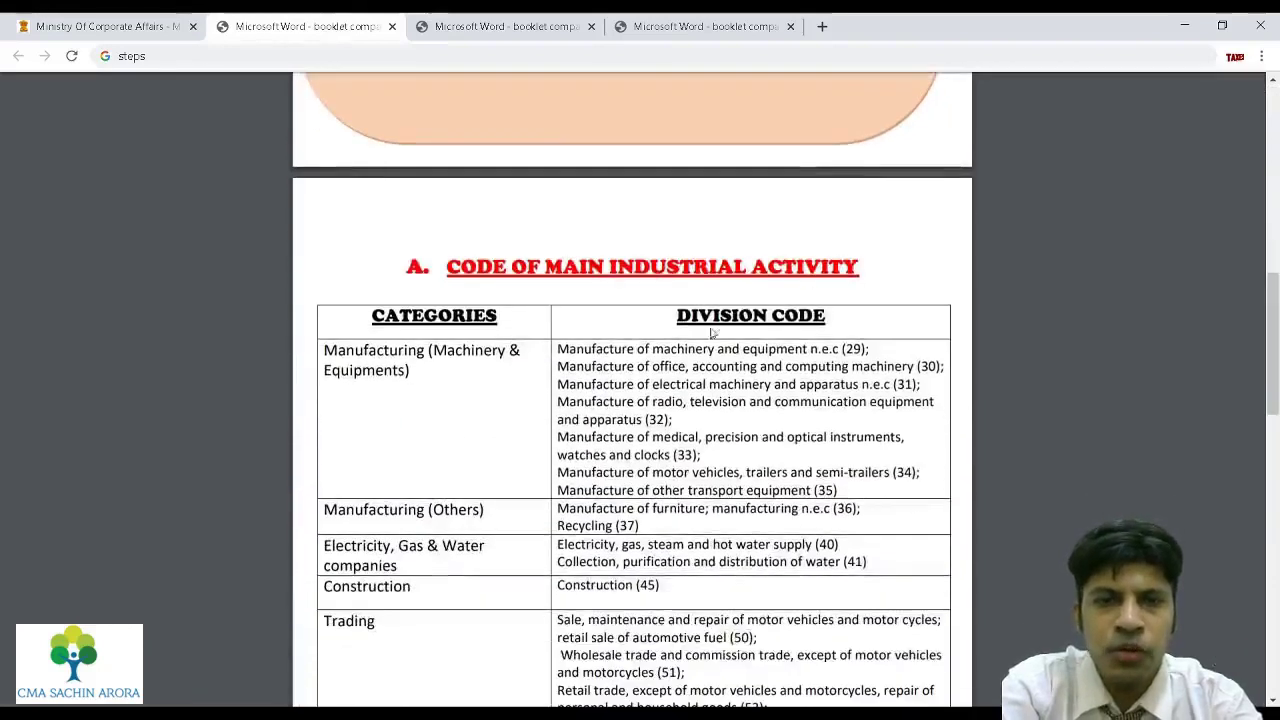
pyautogui.moveTo(617, 266); pyautogui.dragTo(768, 256)
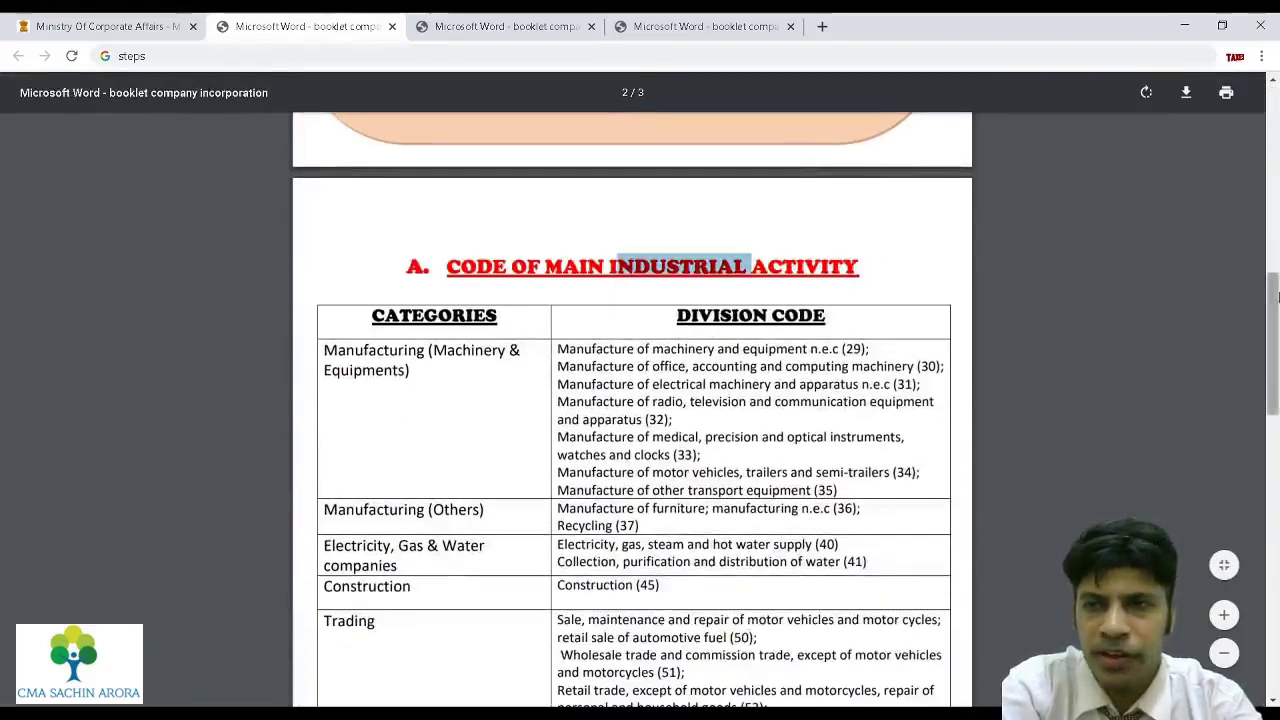
pyautogui.moveTo(1276, 298); pyautogui.dragTo(1276, 318)
pyautogui.scroll(-1, 570, 210)
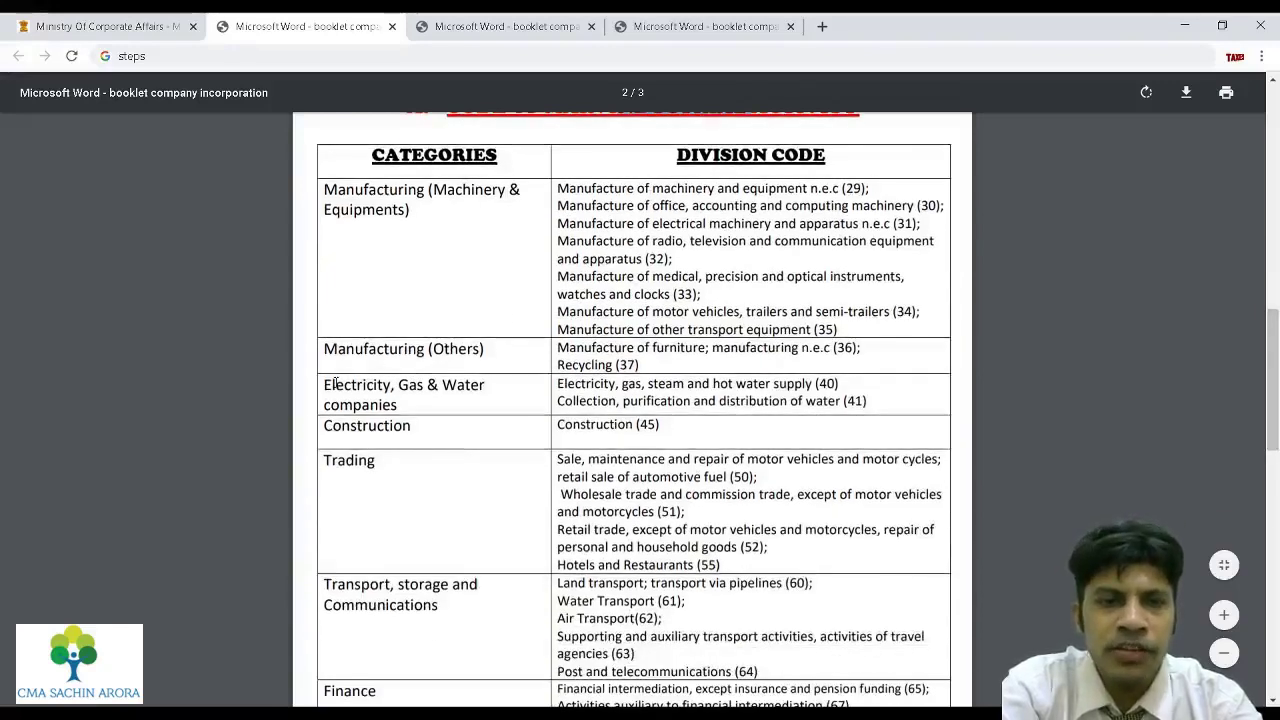
pyautogui.moveTo(334, 384); pyautogui.dragTo(442, 386)
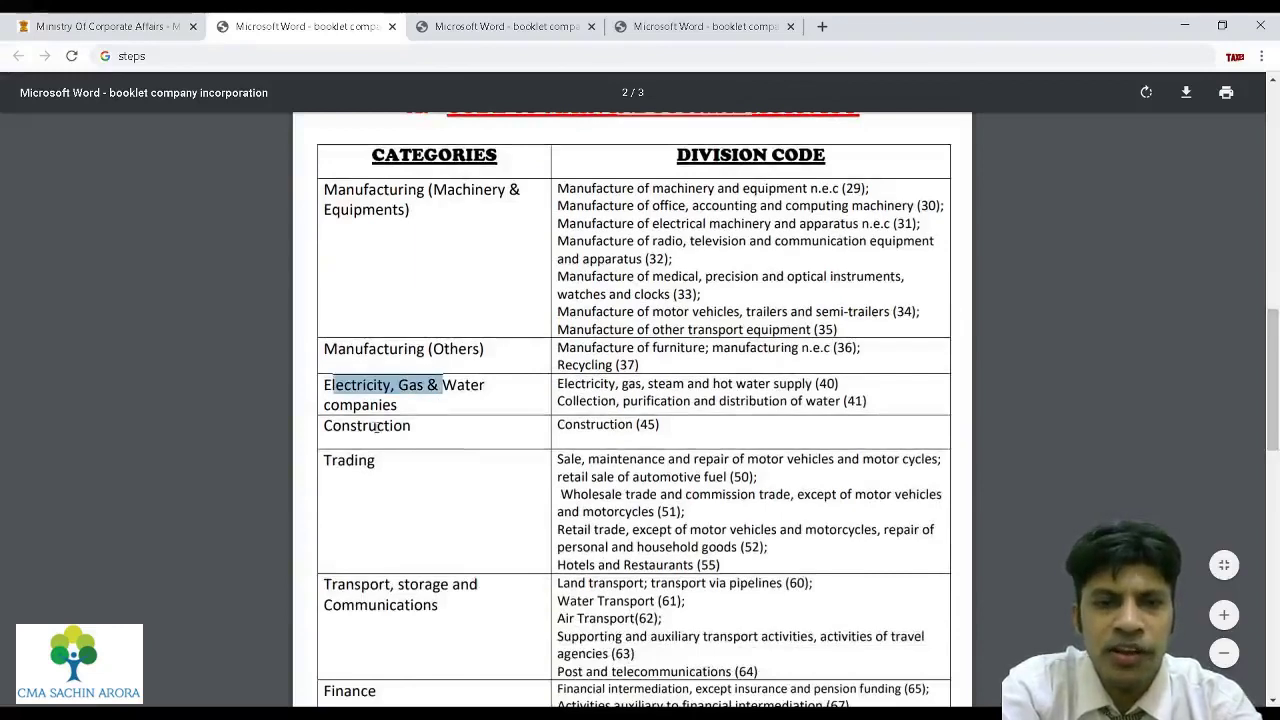
pyautogui.moveTo(370, 427); pyautogui.dragTo(424, 432)
pyautogui.moveTo(640, 425); pyautogui.dragTo(682, 432)
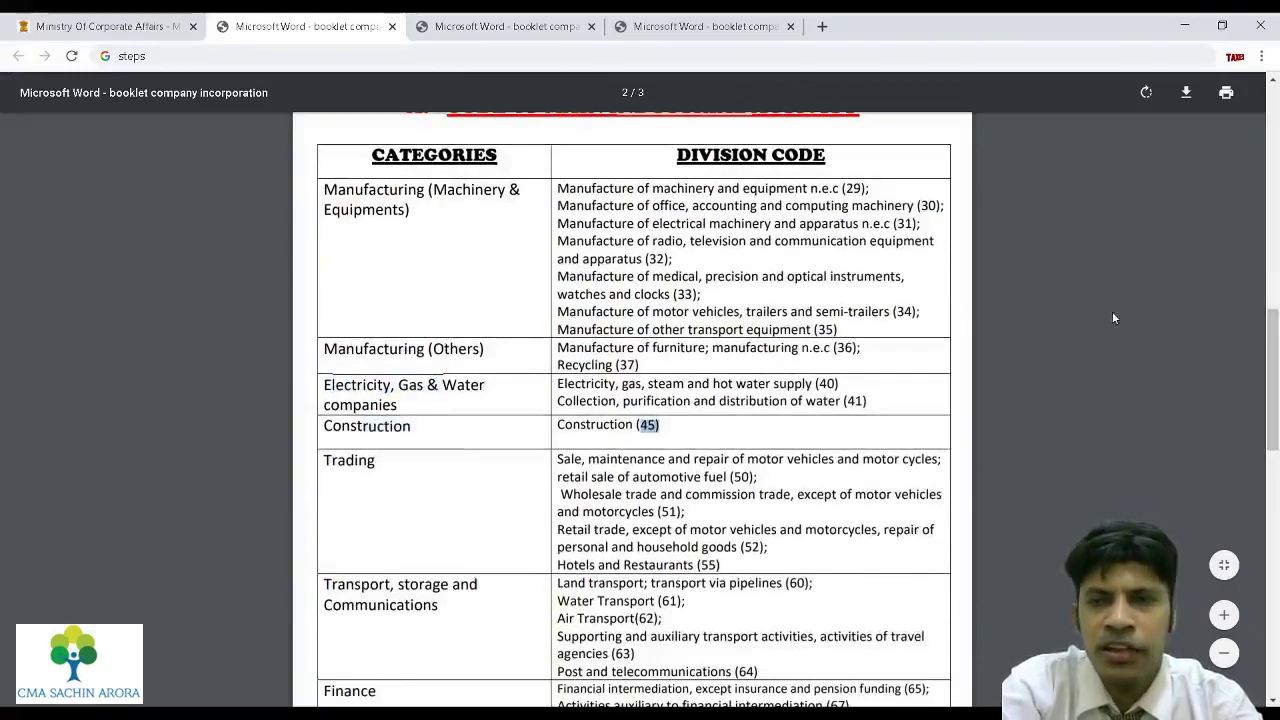
pyautogui.moveTo(1273, 351); pyautogui.dragTo(1275, 421)
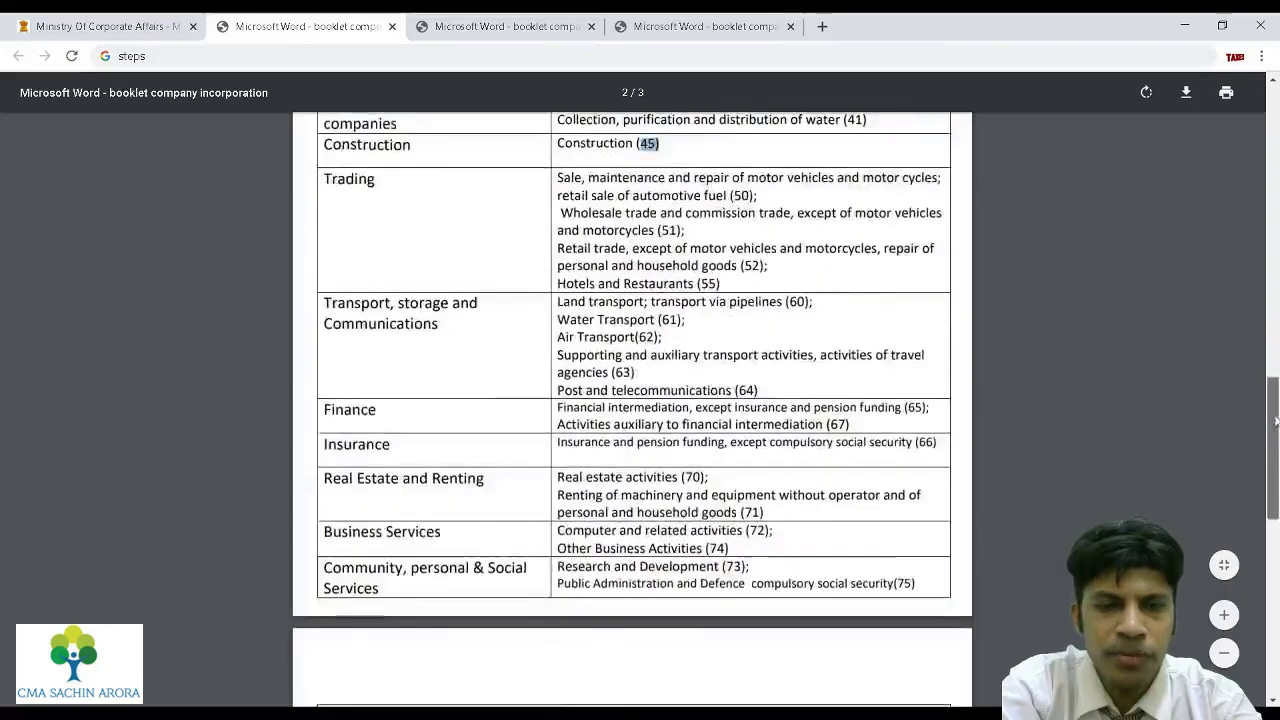
pyautogui.scroll(-3, 709, 491)
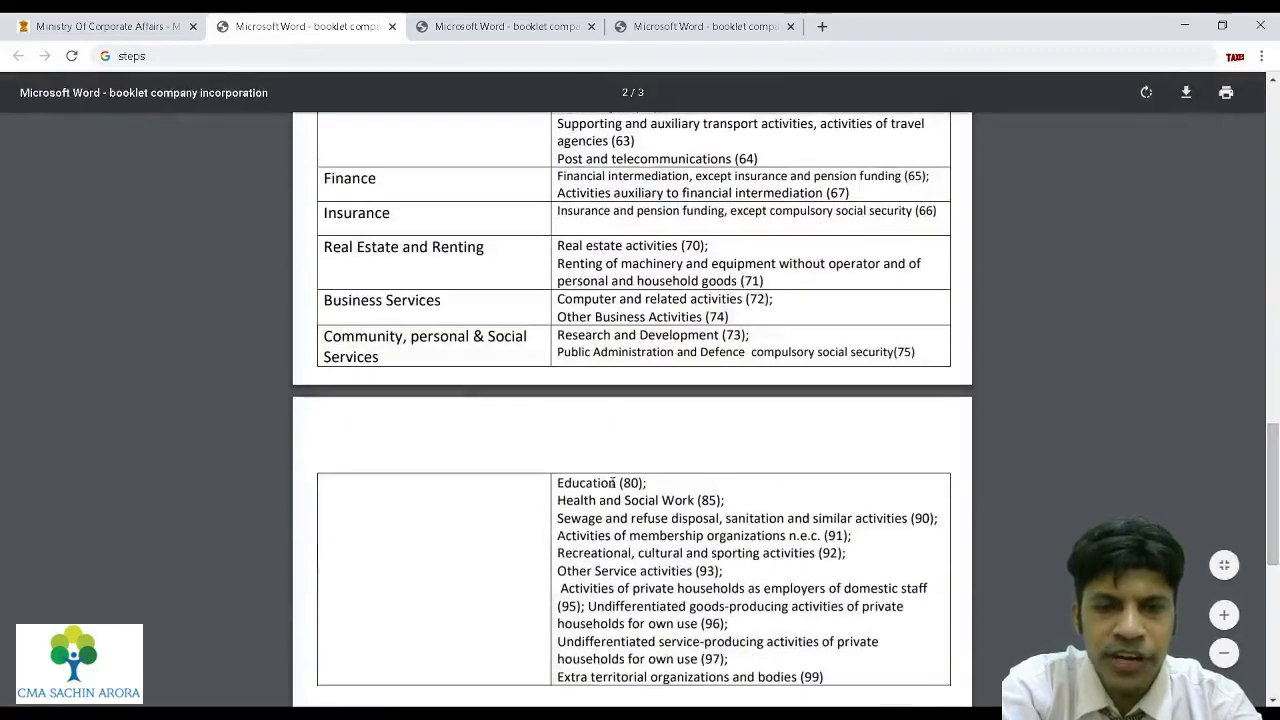
pyautogui.moveTo(615, 482); pyautogui.dragTo(647, 483)
# Back on the MCA portal form, set the main division of industrial activity of the company to 80.
pyautogui.click(131, 24)
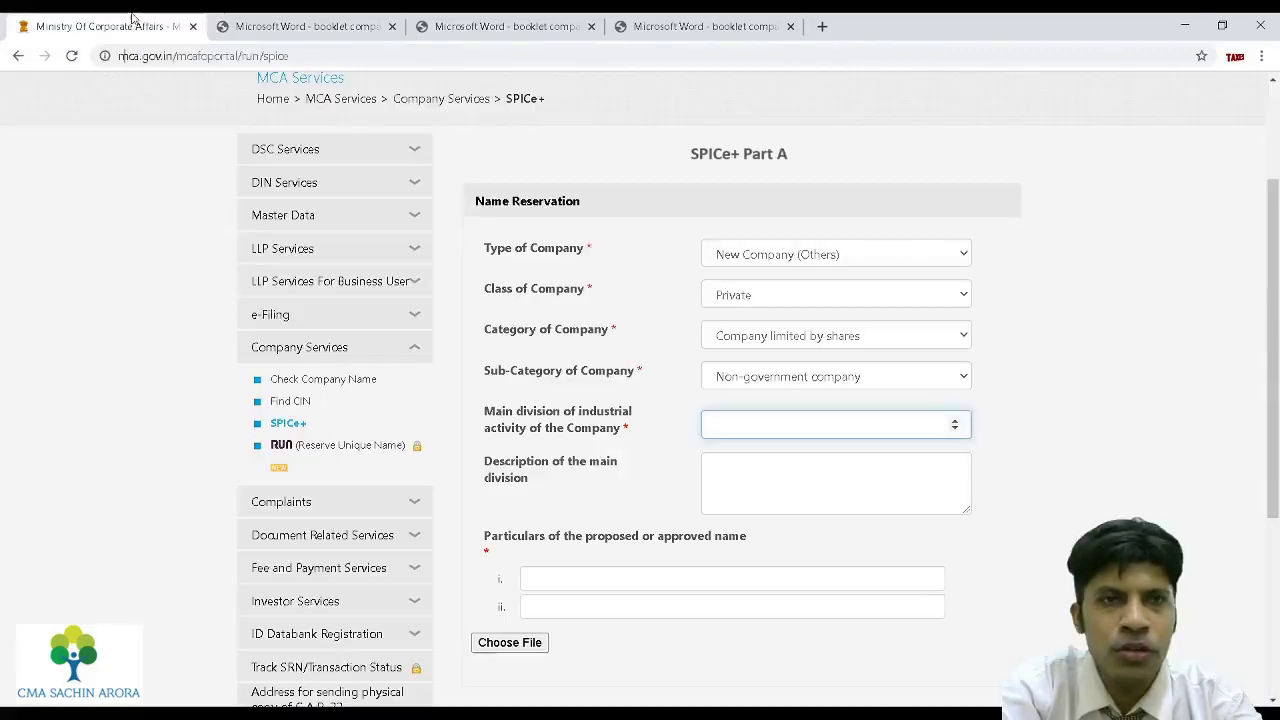
pyautogui.write('80')
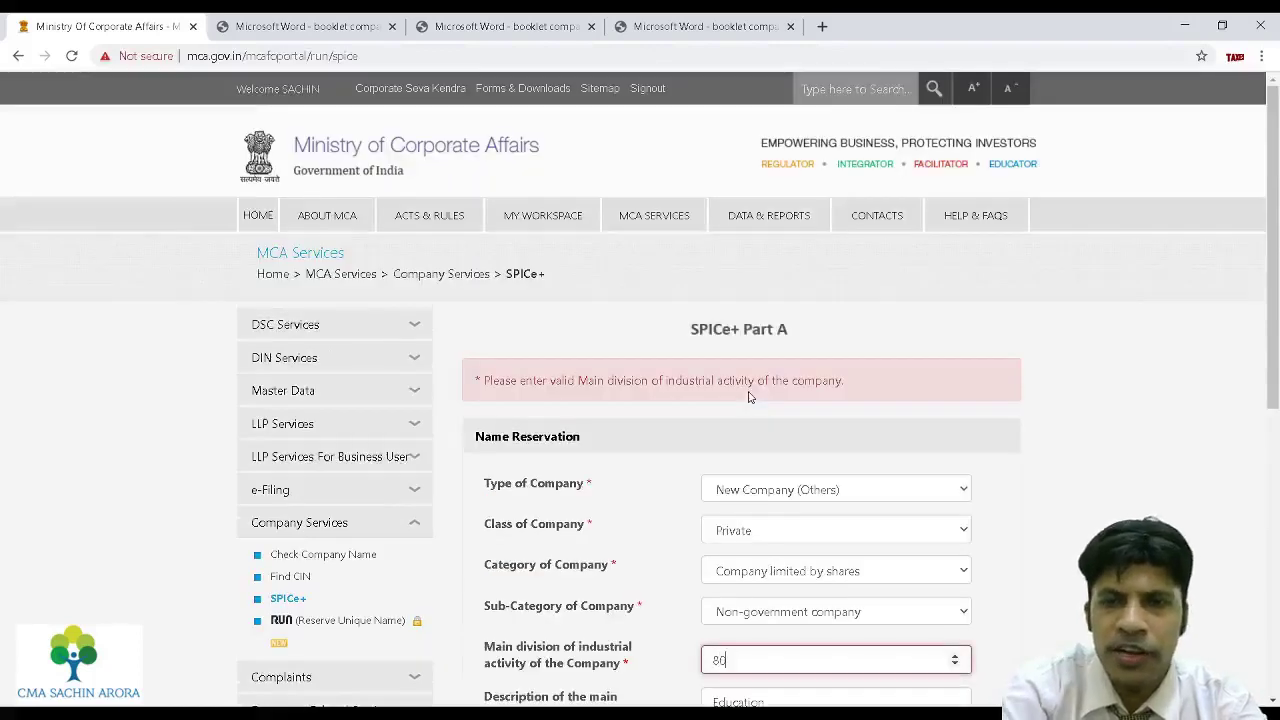
pyautogui.moveTo(1272, 336); pyautogui.dragTo(1272, 466)
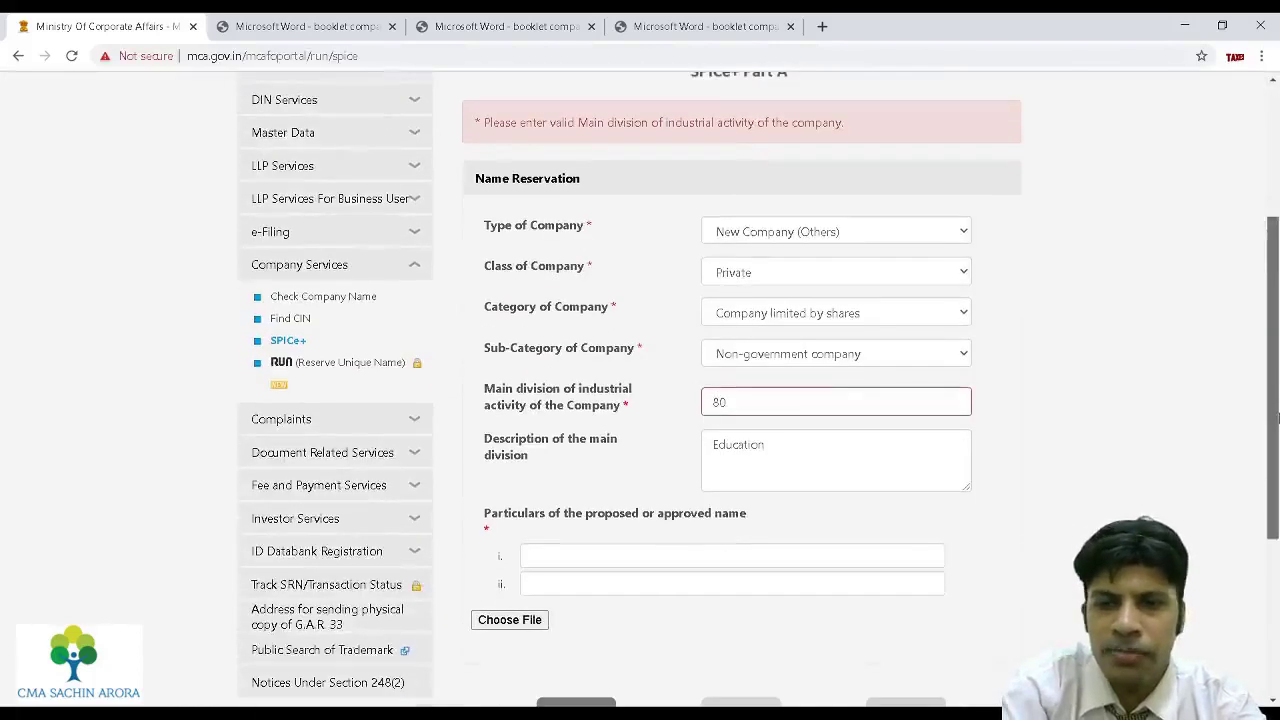
pyautogui.click(803, 442)
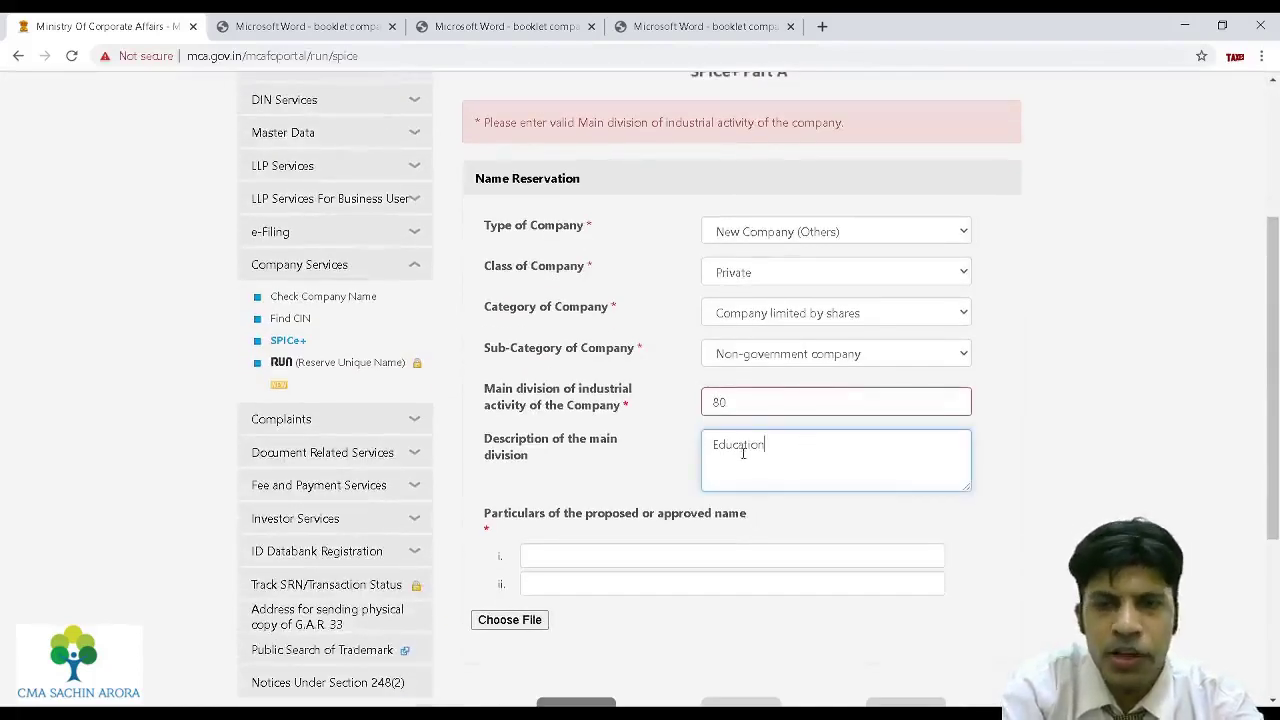
pyautogui.scroll(-1, 880, 450)
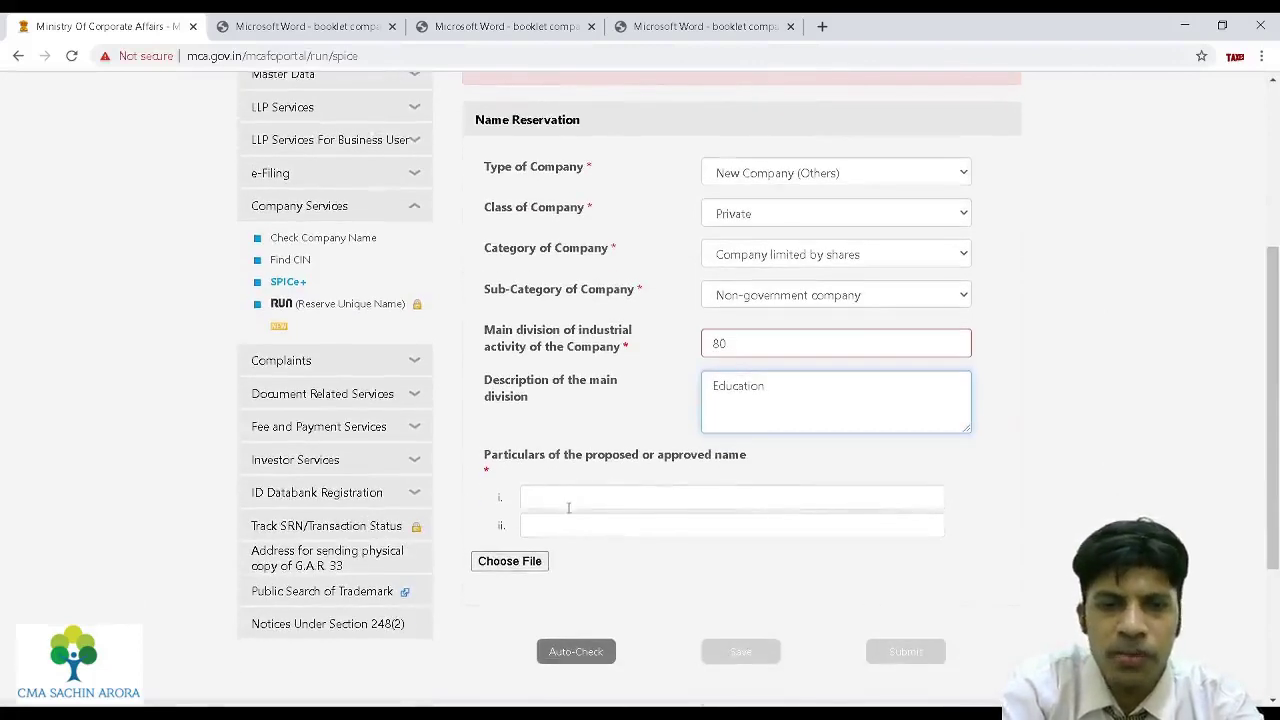
# Enter SACHIN EDUCOMP PRIVATE LIMITED as the first proposed name and run the auto-check on it.
pyautogui.click(568, 500)
pyautogui.write('SACHIN EDUCOMP PRIVATE LIMITED')
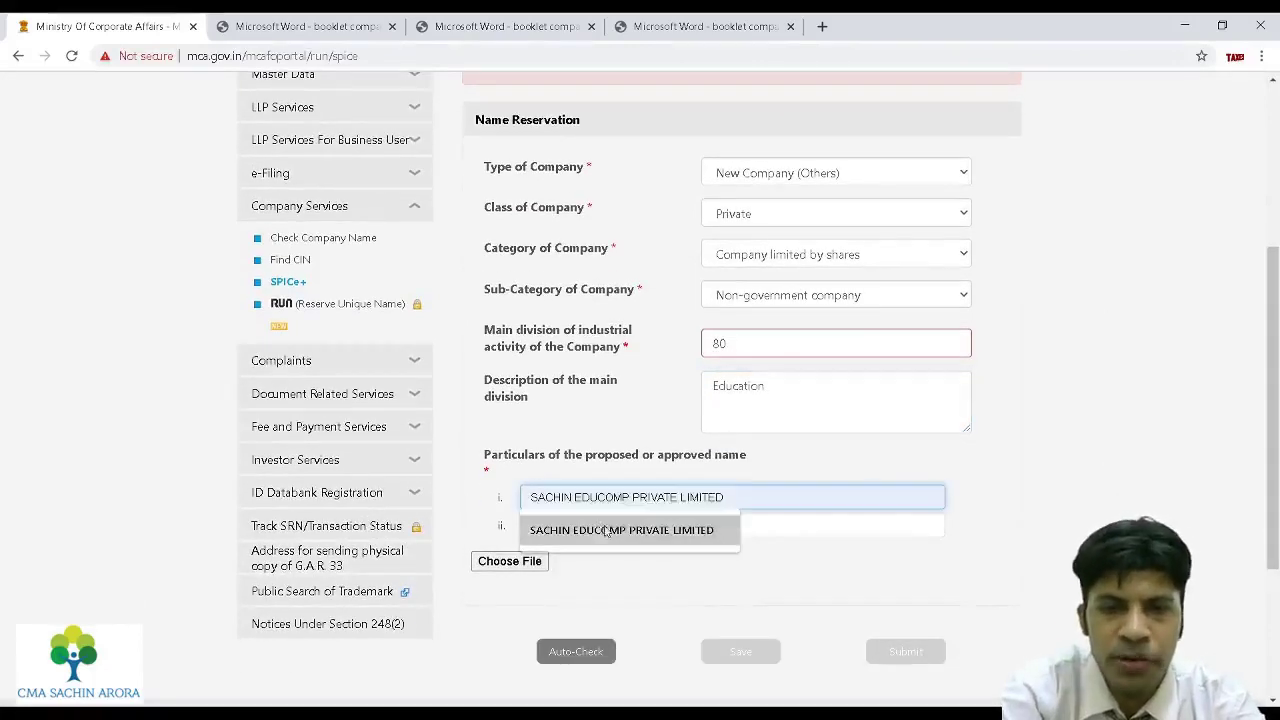
pyautogui.click(605, 530)
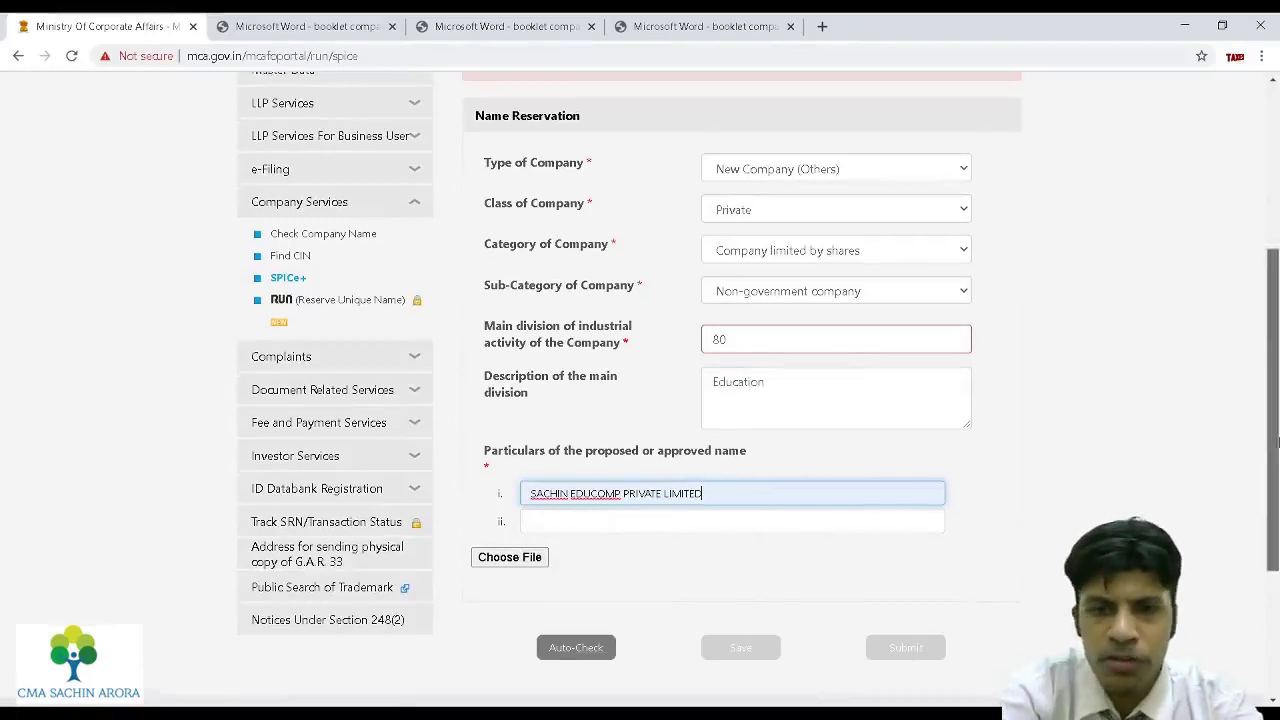
pyautogui.scroll(-1, 561, 570)
pyautogui.click(574, 597)
pyautogui.scroll(-1, 570, 598)
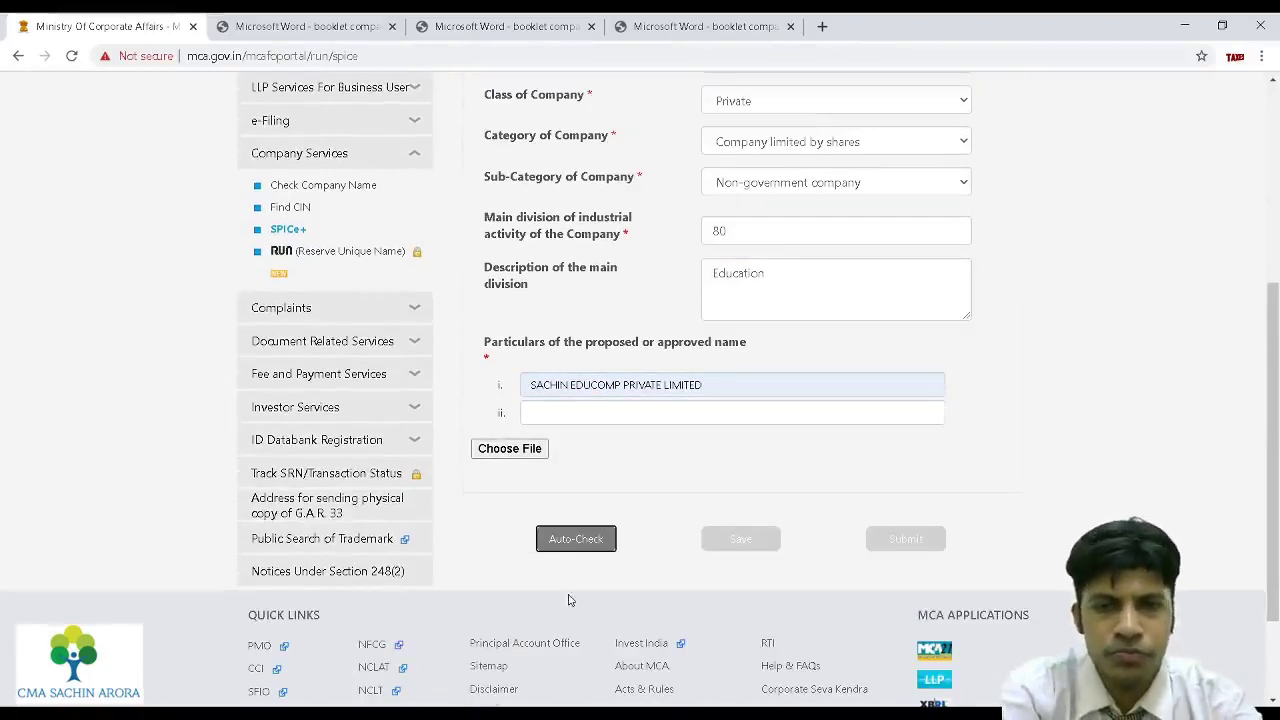
pyautogui.moveTo(1272, 430); pyautogui.dragTo(1272, 296)
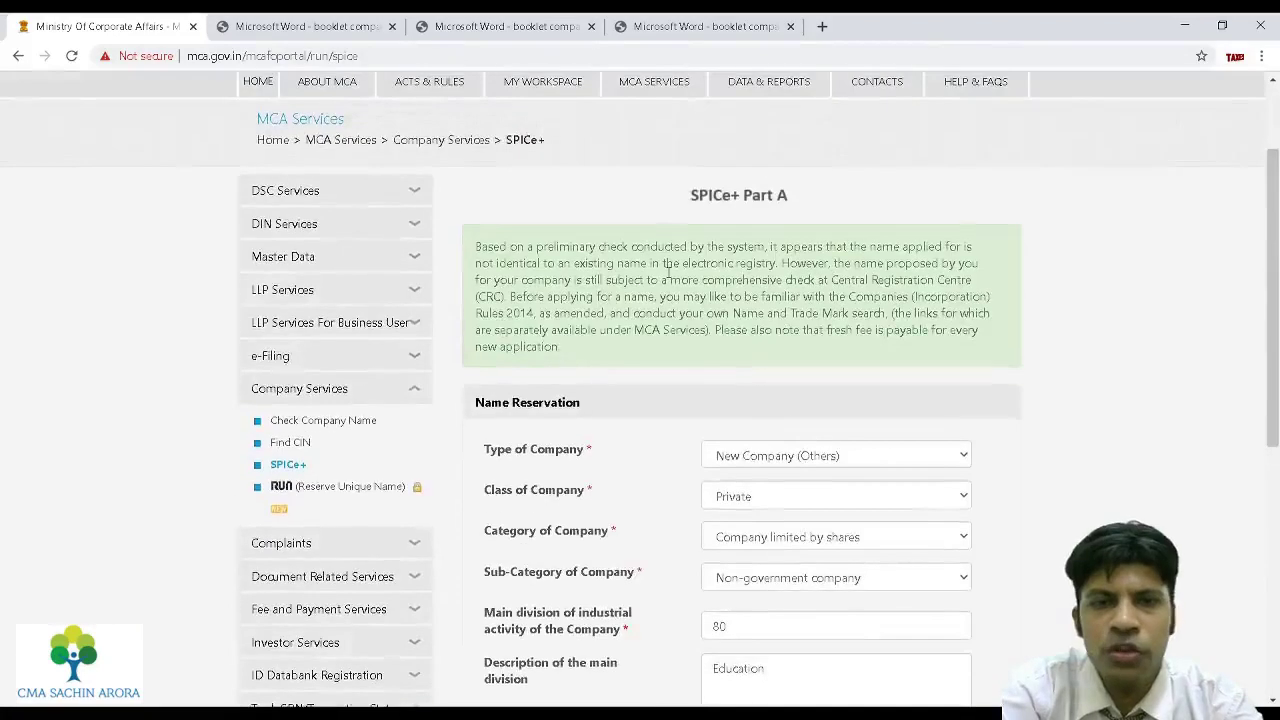
pyautogui.moveTo(544, 249); pyautogui.dragTo(645, 263)
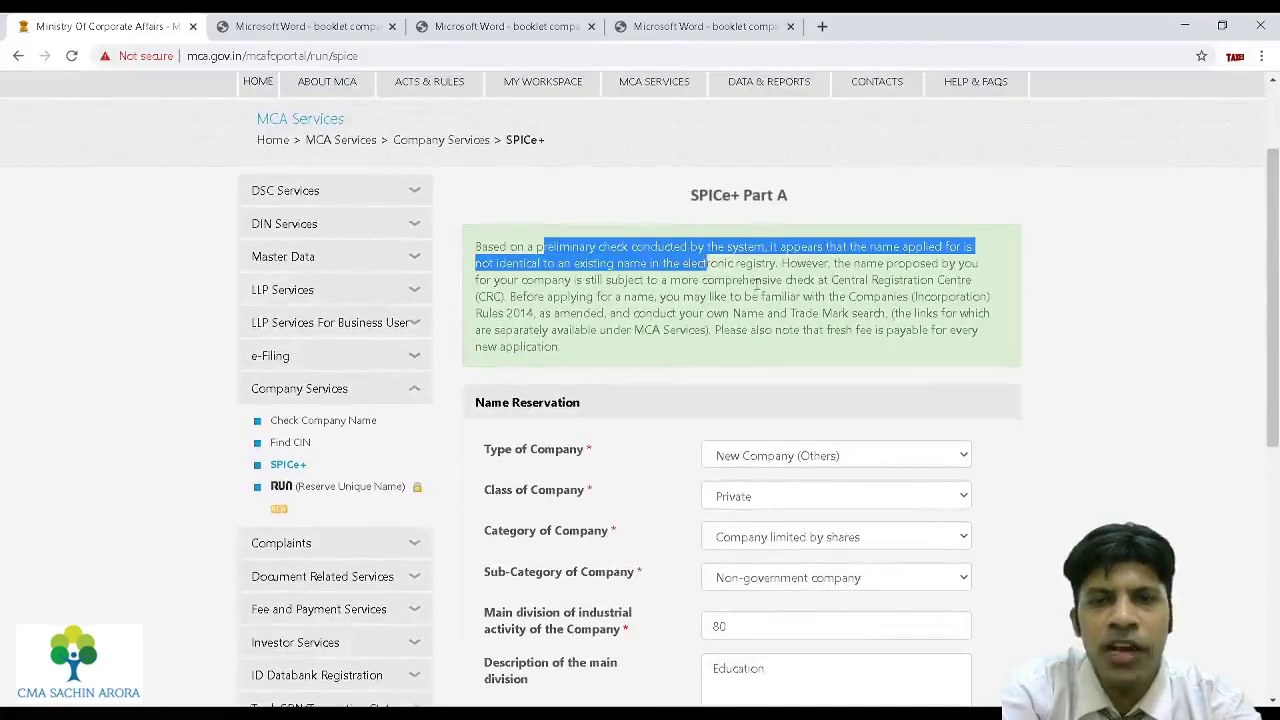
# Save the SPICe+ Part A details.
pyautogui.moveTo(1272, 300); pyautogui.dragTo(1272, 490)
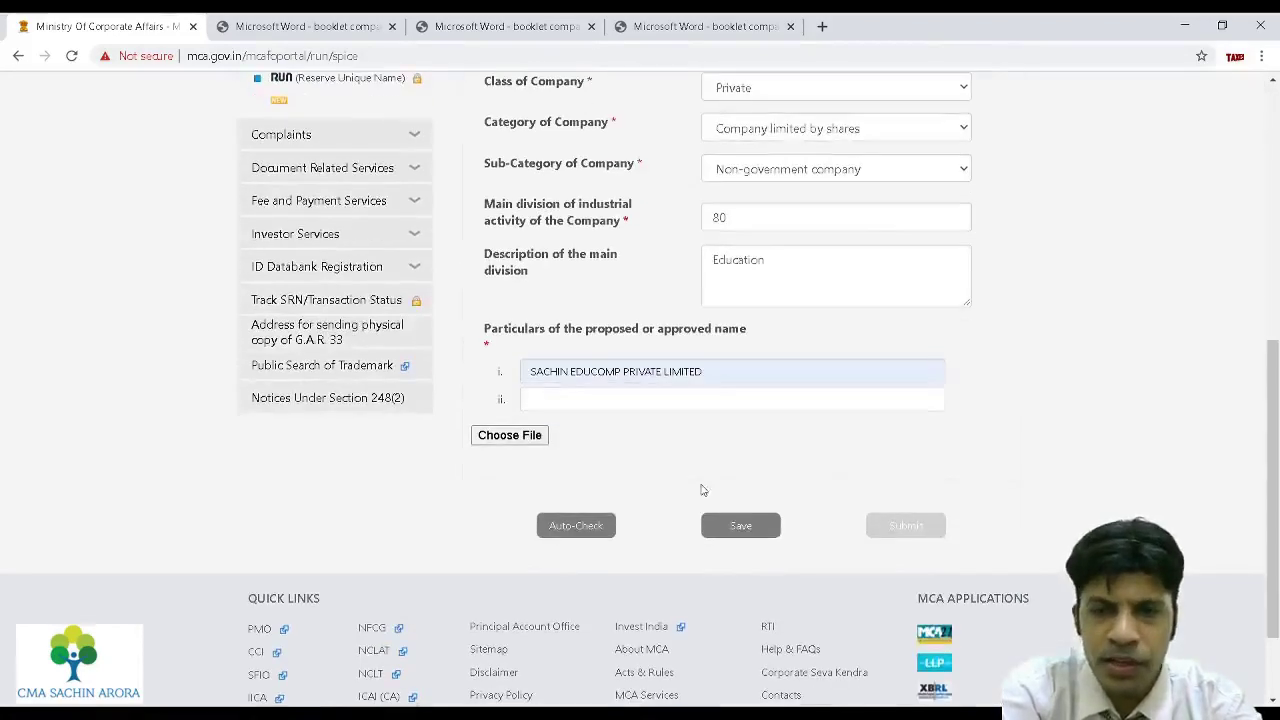
pyautogui.click(730, 530)
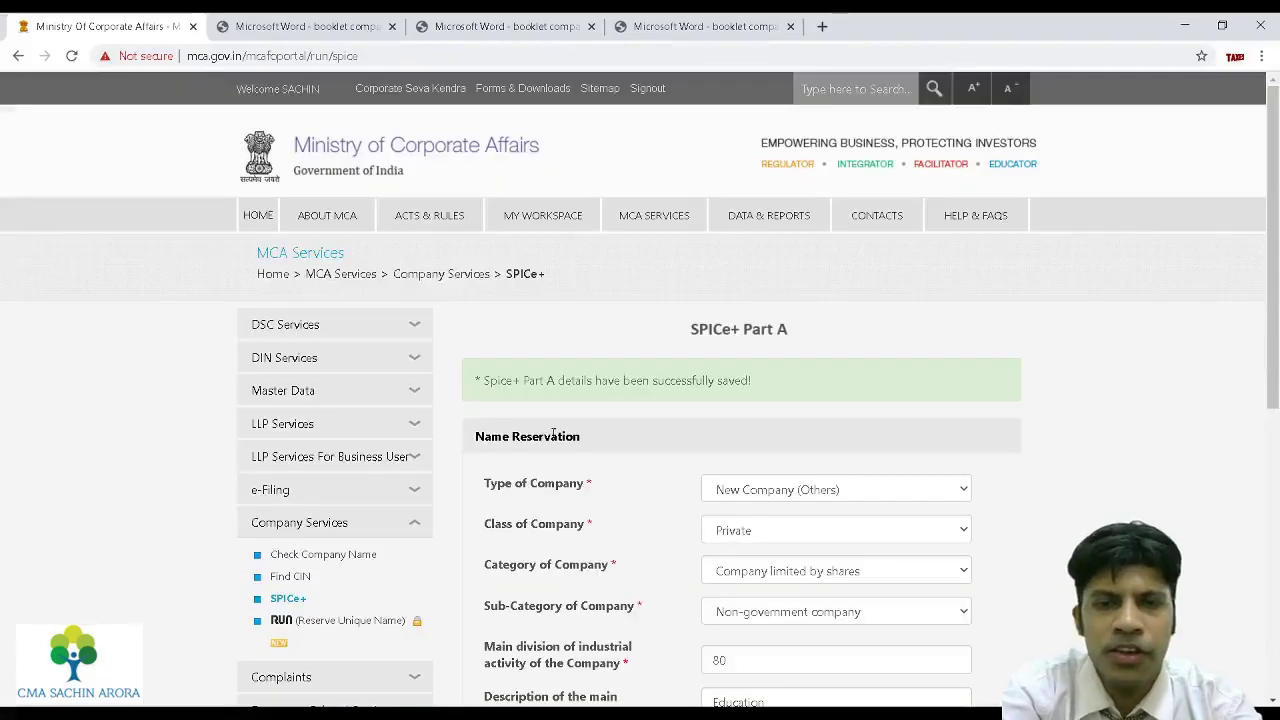
pyautogui.moveTo(485, 381); pyautogui.dragTo(750, 383)
# Submit the SPICe+ Part A application and choose to proceed for incorporation.
pyautogui.scroll(-5, 884, 380)
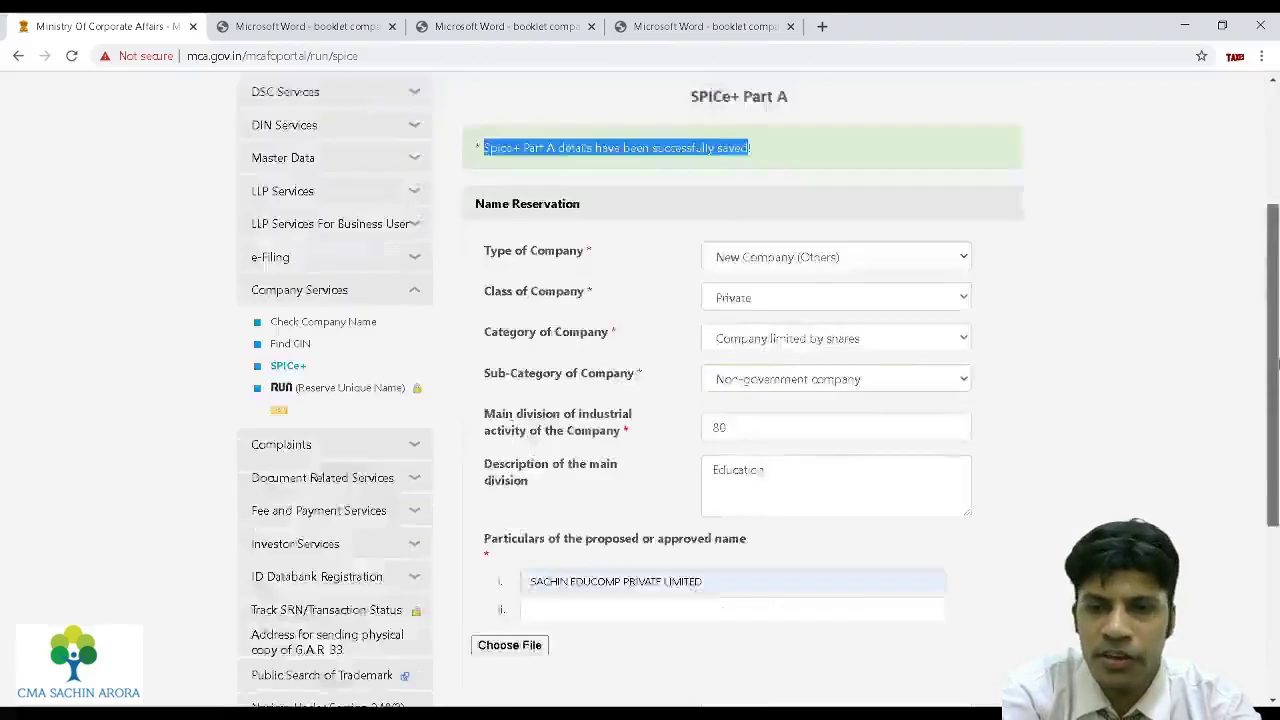
pyautogui.click(904, 418)
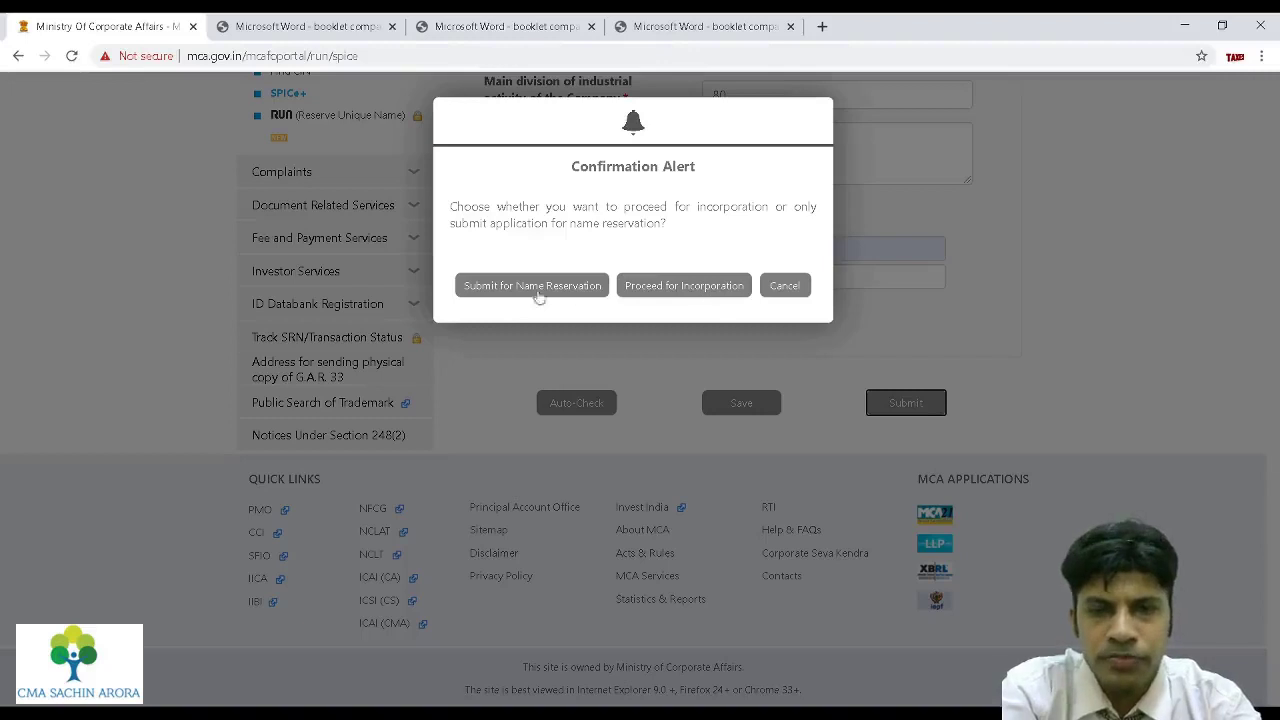
pyautogui.click(670, 287)
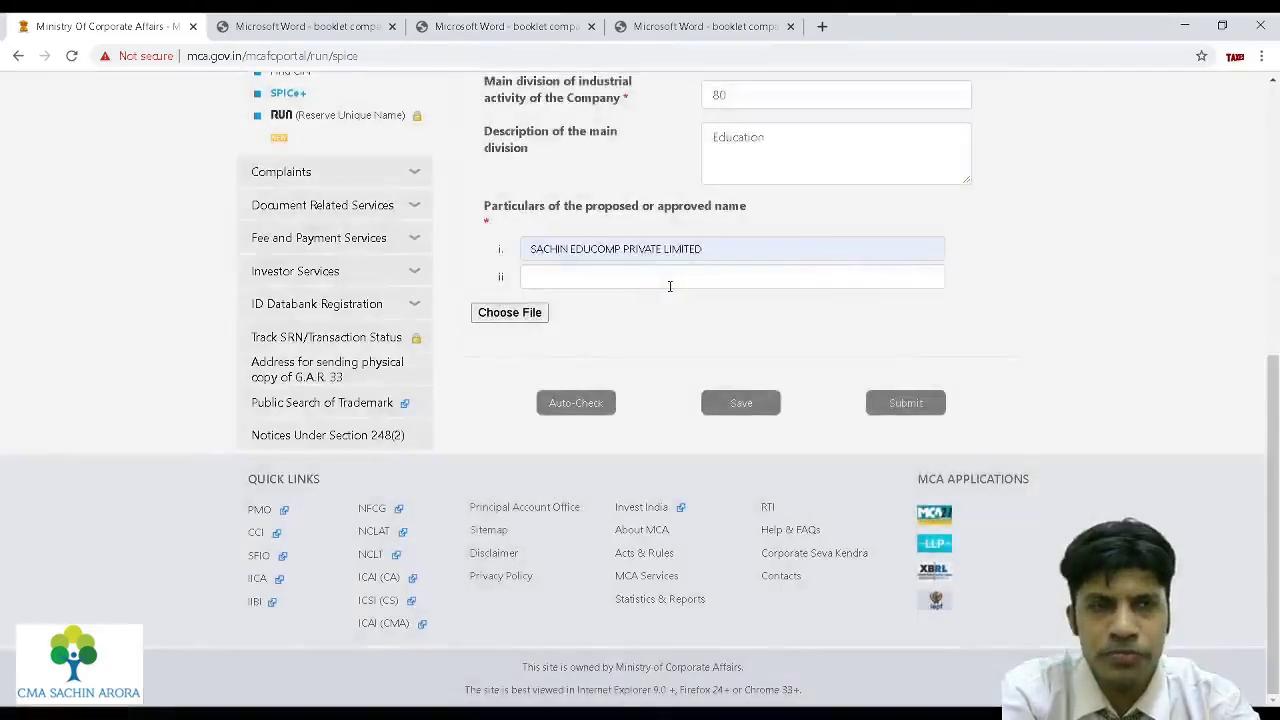
# In SPICe+ Part B, answer No to whether the Articles of Association is entrenched.
pyautogui.moveTo(1272, 480); pyautogui.dragTo(1272, 310)
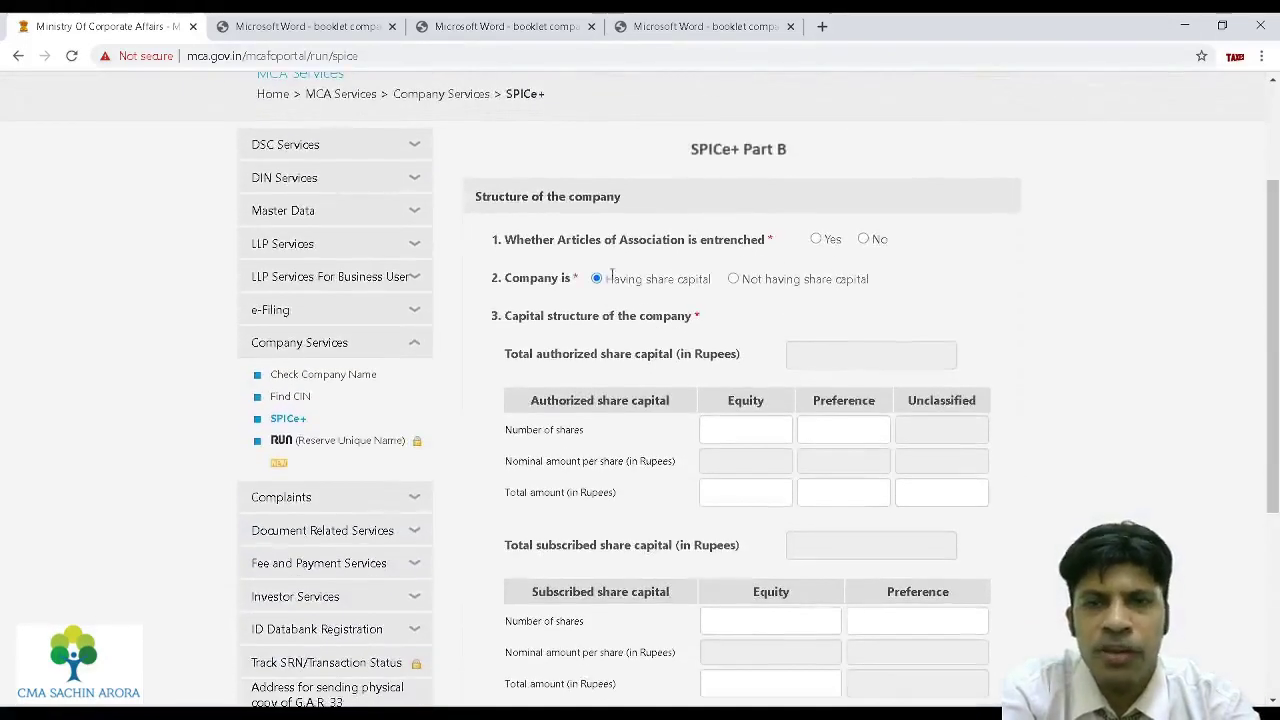
pyautogui.scroll(2, 658, 240)
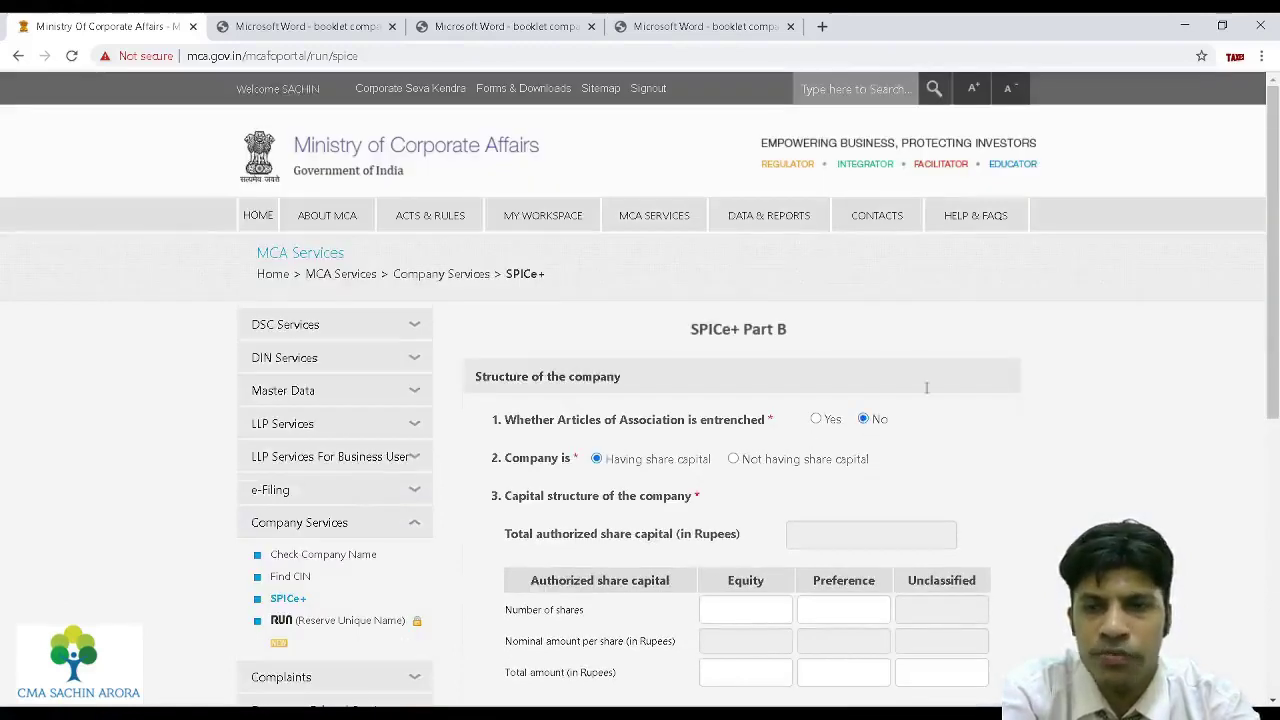
# Fill in the authorized equity share capital with 10000 shares, a nominal amount of 10 rupees per share and a total of 100000 rupees.
pyautogui.scroll(-3, 540, 192)
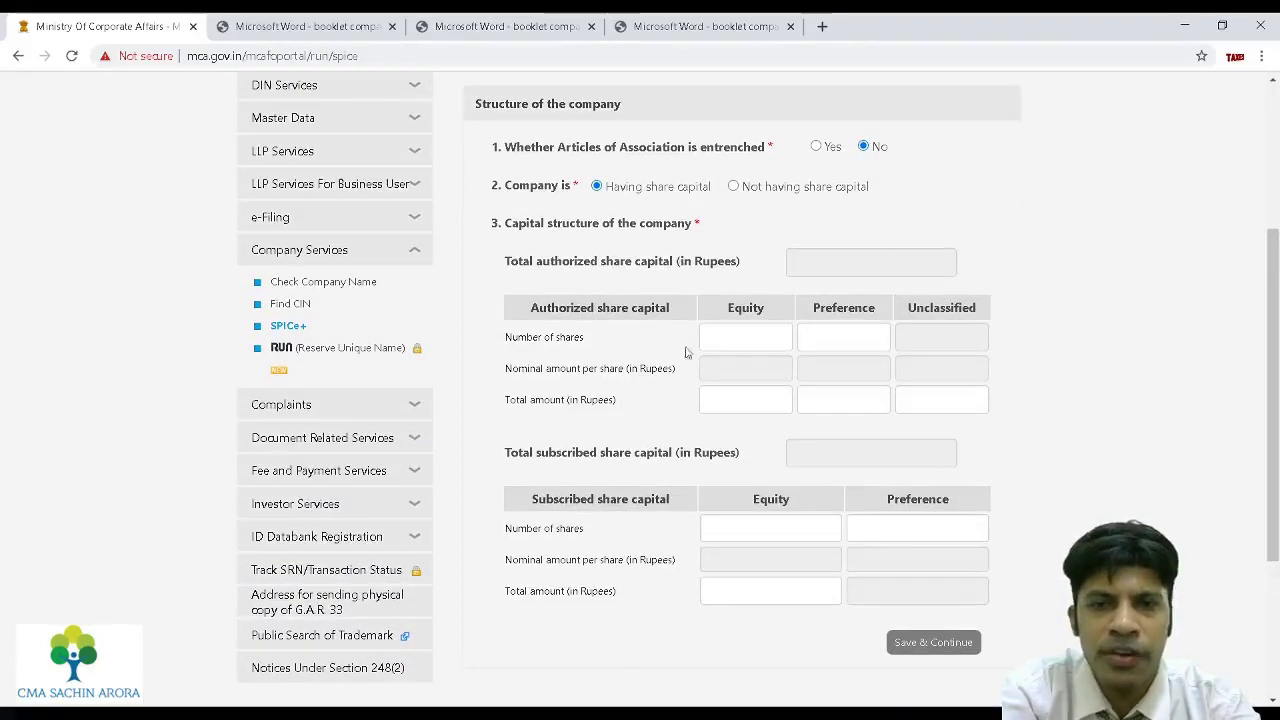
pyautogui.click(722, 344)
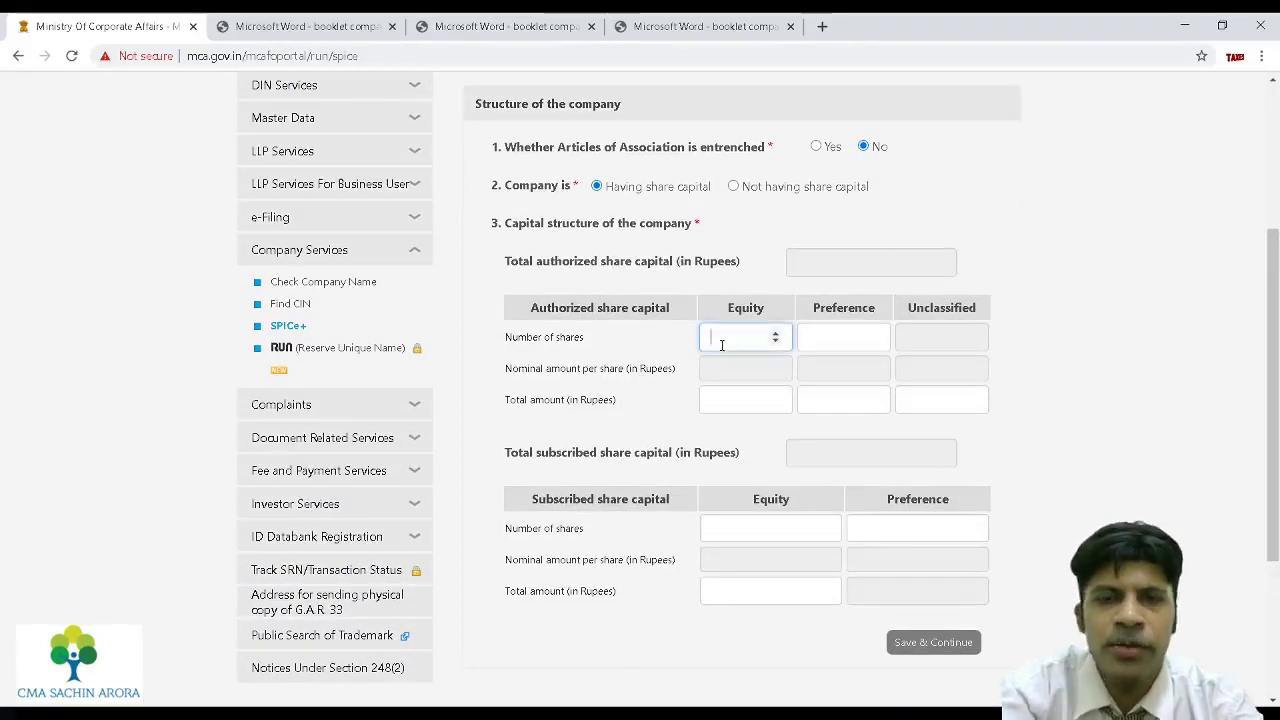
pyautogui.moveTo(529, 308); pyautogui.dragTo(637, 308)
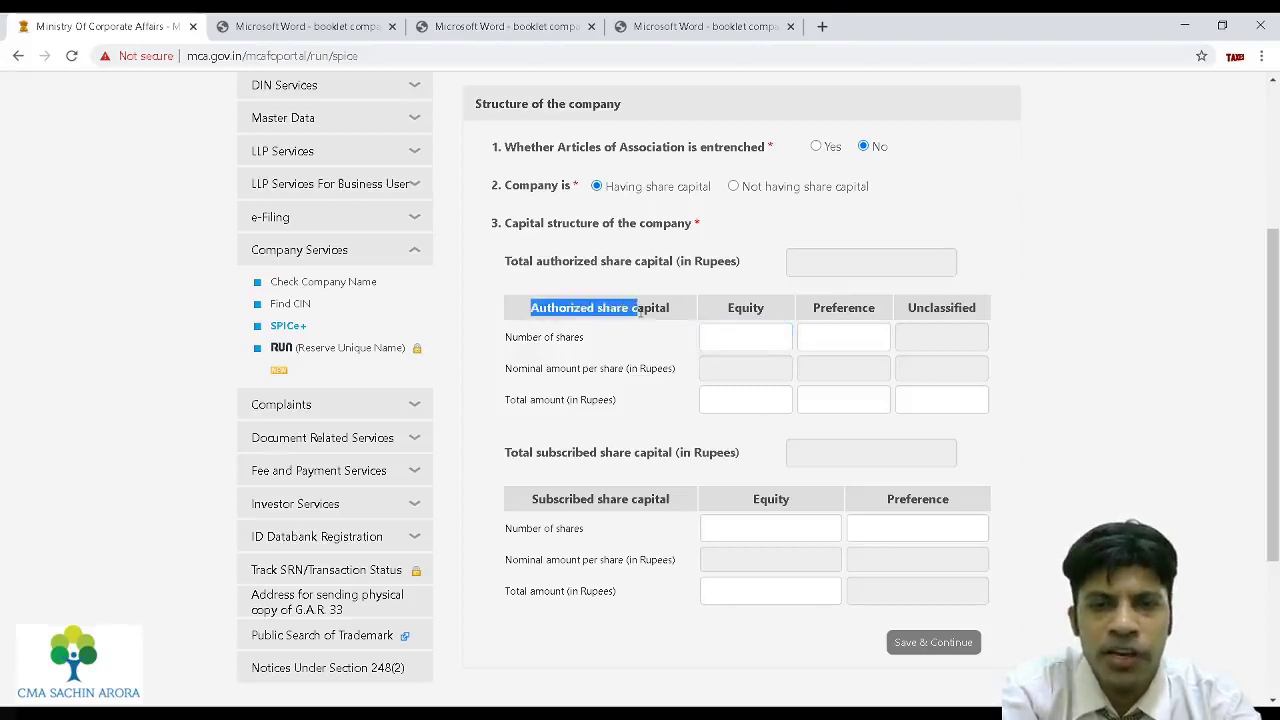
pyautogui.moveTo(535, 499); pyautogui.dragTo(661, 517)
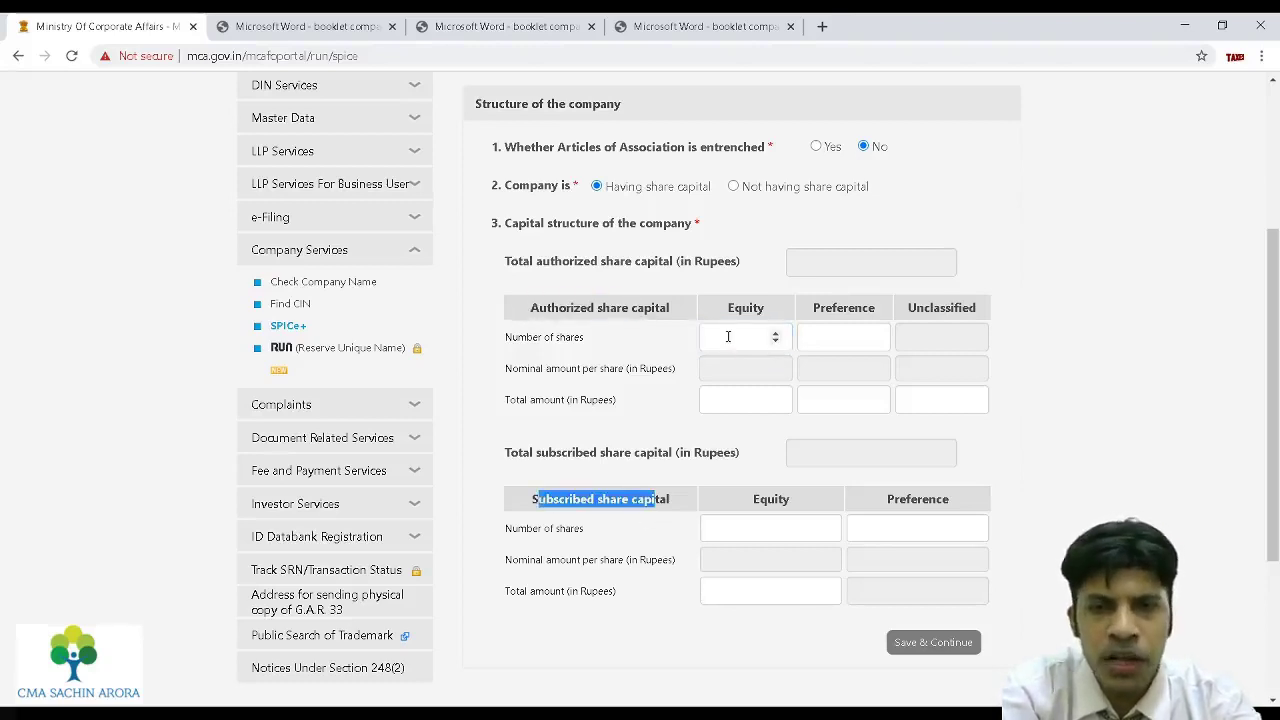
pyautogui.click(725, 336)
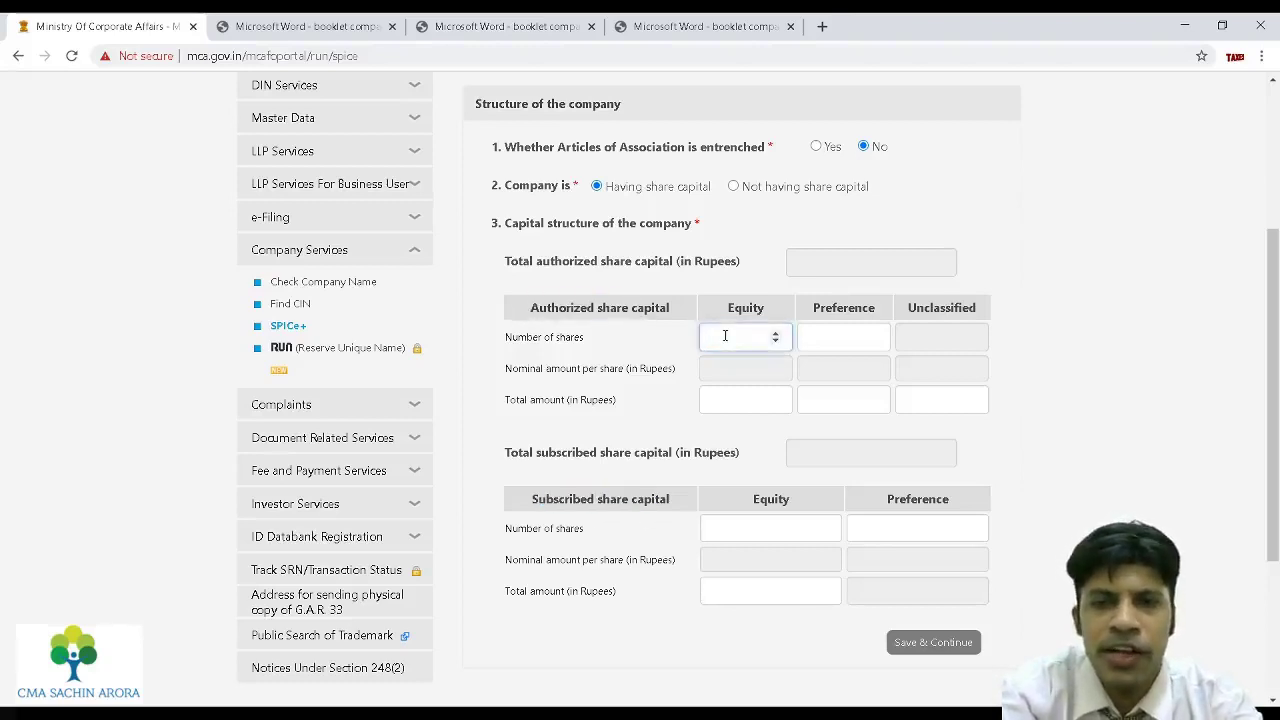
pyautogui.write('10000')
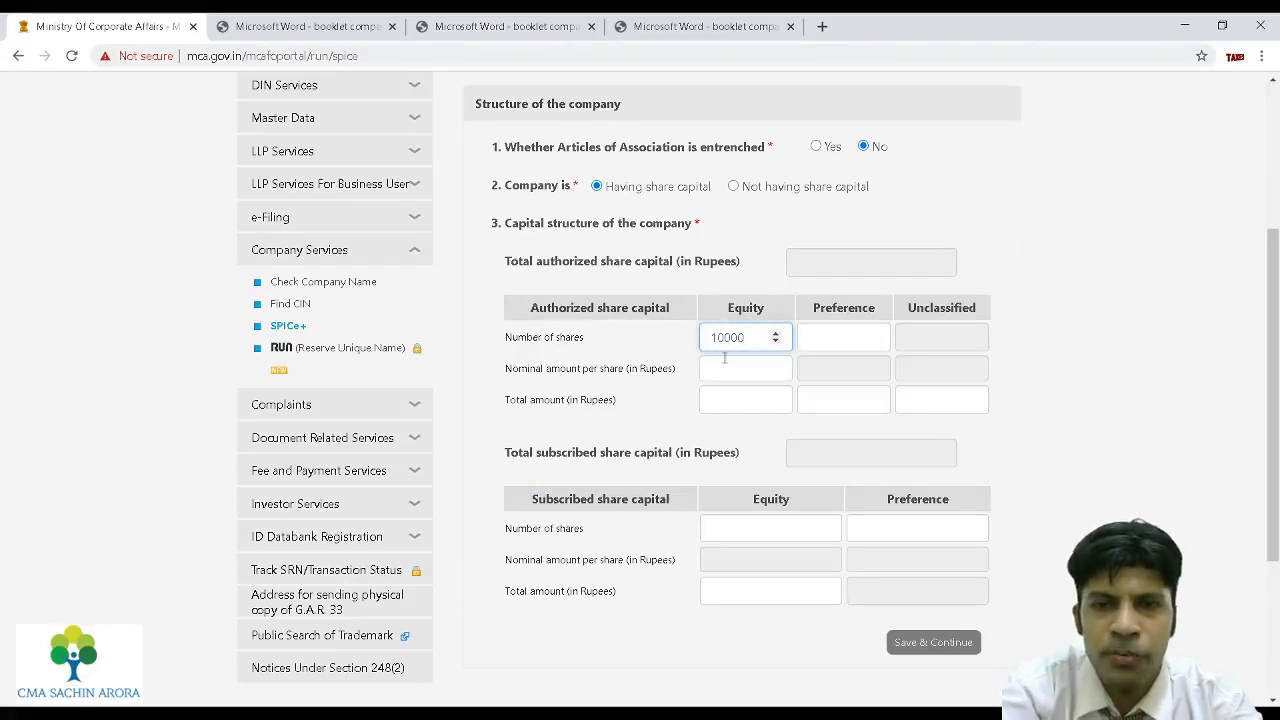
pyautogui.click(713, 369)
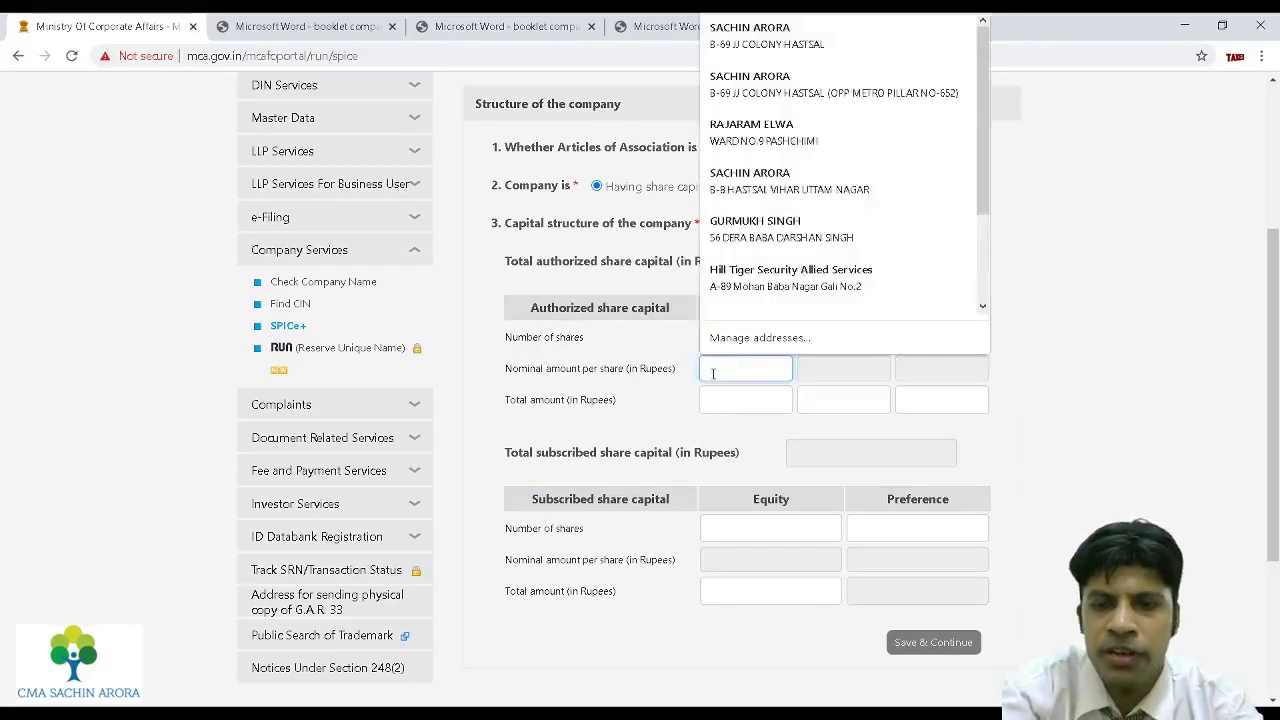
pyautogui.write('10')
pyautogui.click(713, 399)
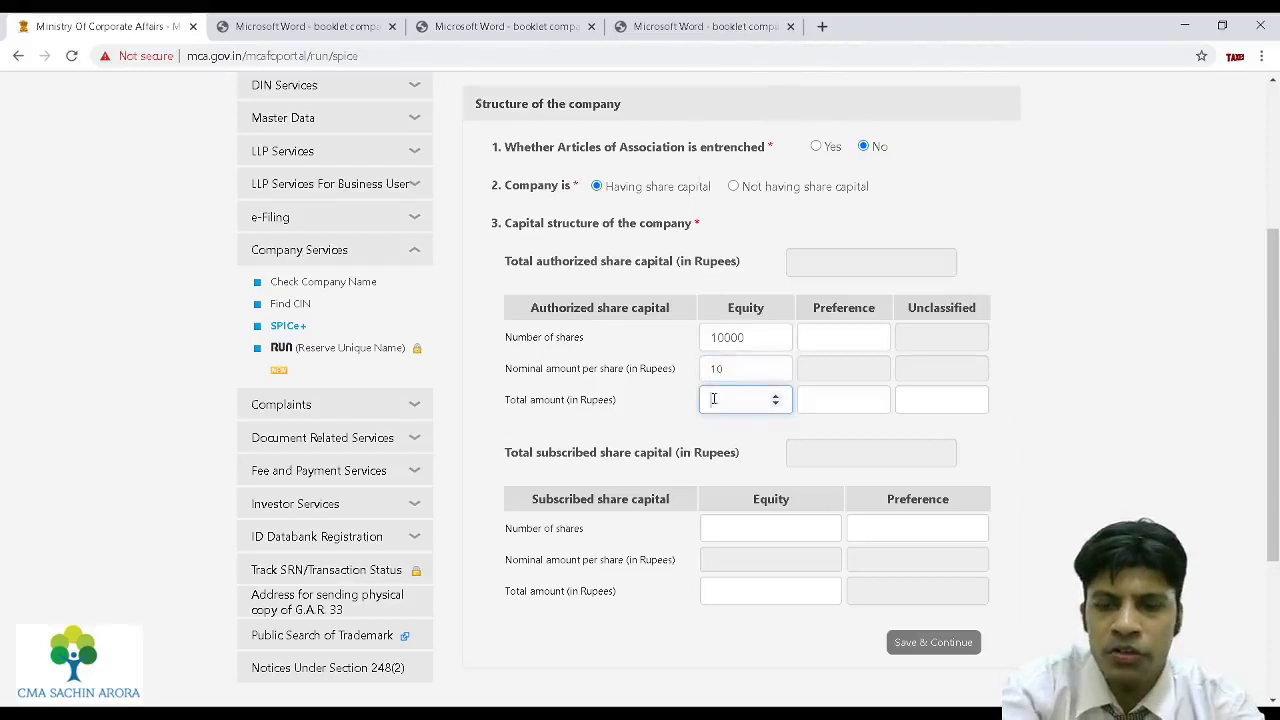
pyautogui.write('100000')
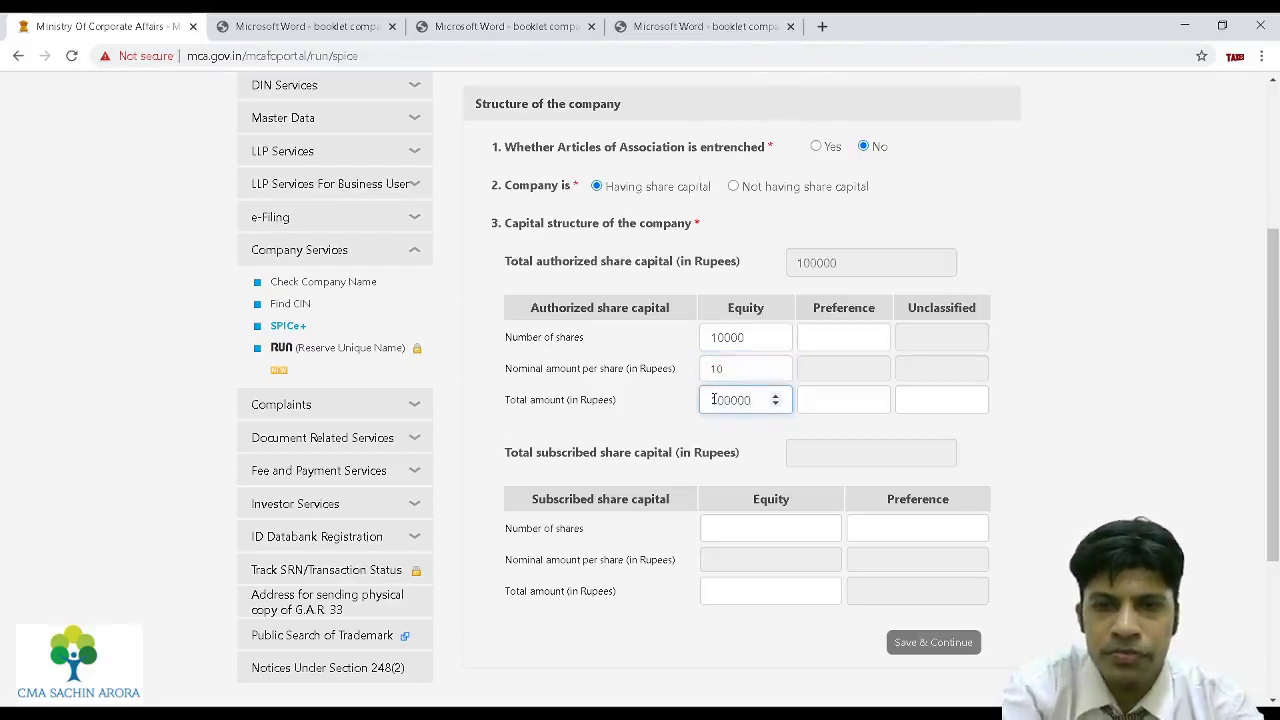
# Enter 0 authorized preference shares and fill in subscribed equity with 10000 shares, a nominal amount of 10 rupees per share and a total of 100000 rupees.
pyautogui.click(830, 347)
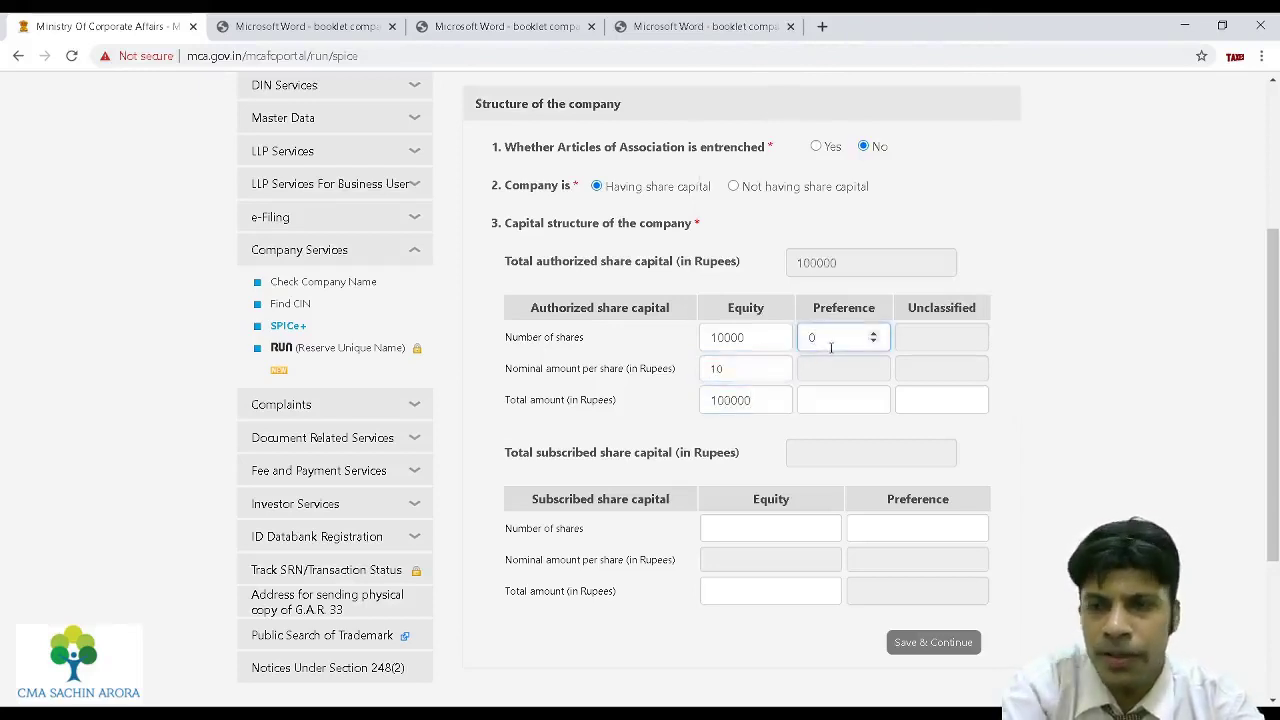
pyautogui.scroll(-3, 713, 390)
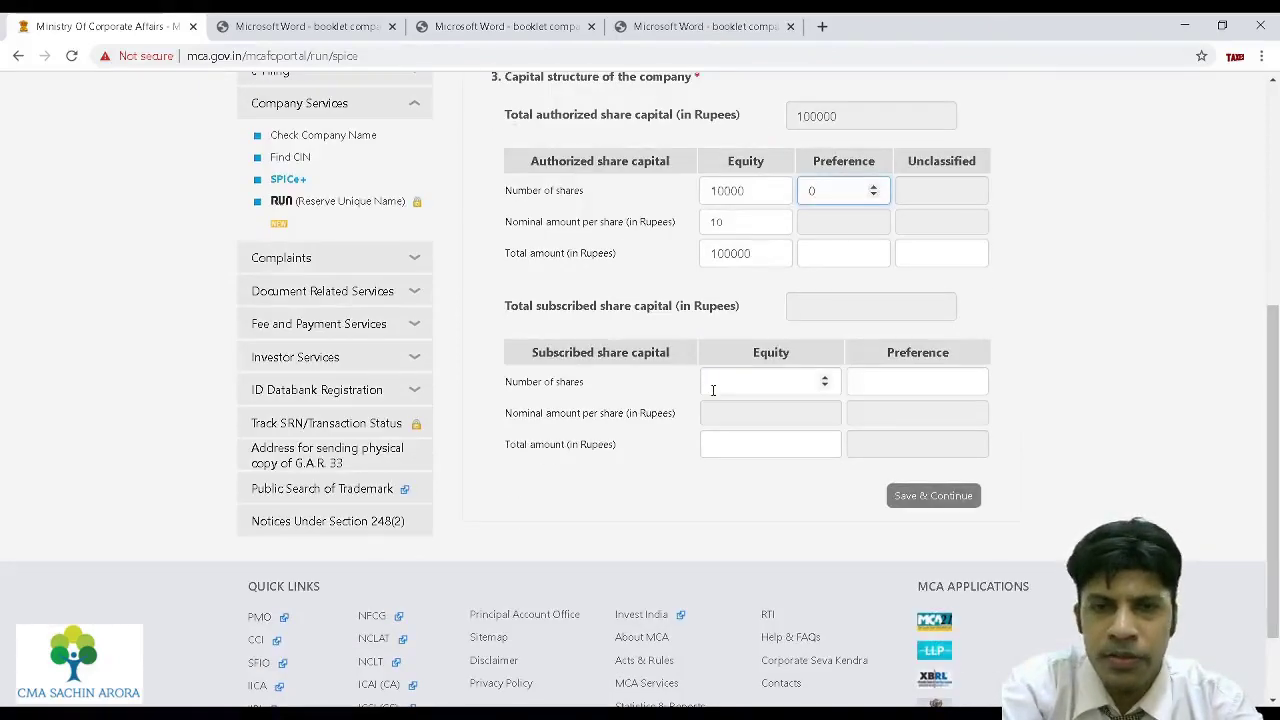
pyautogui.click(713, 390)
pyautogui.write('10000')
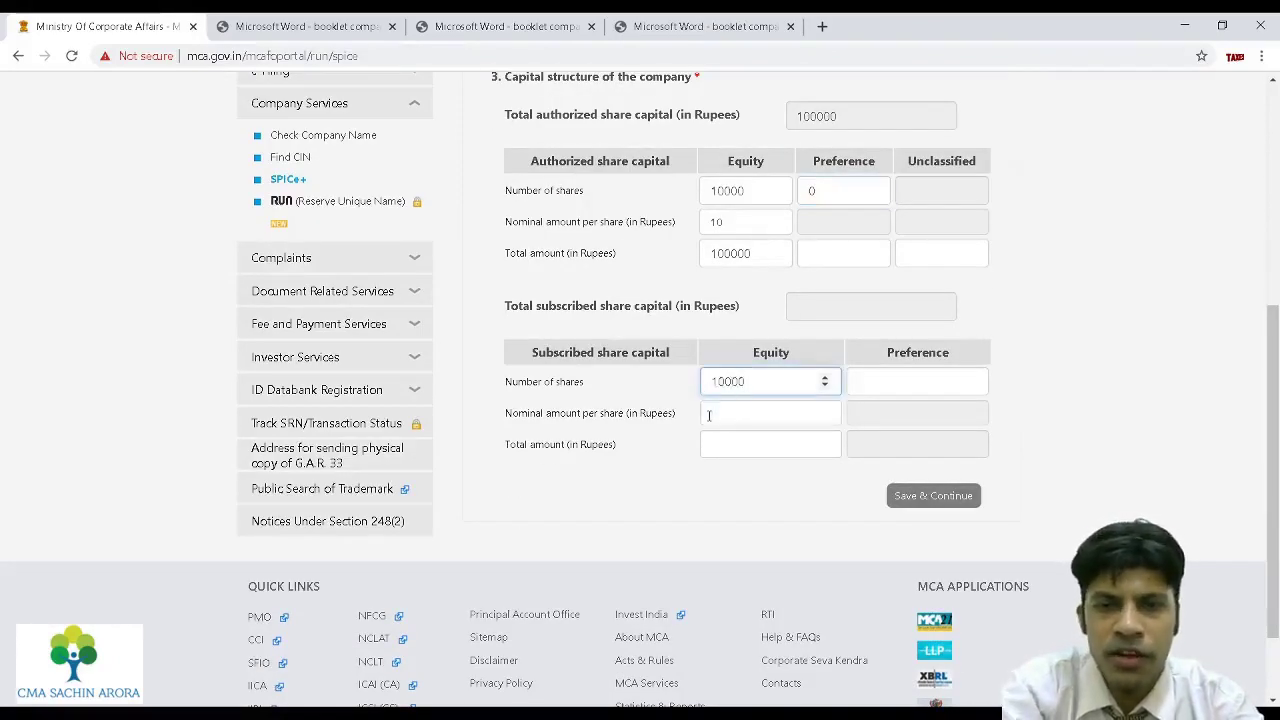
pyautogui.click(709, 415)
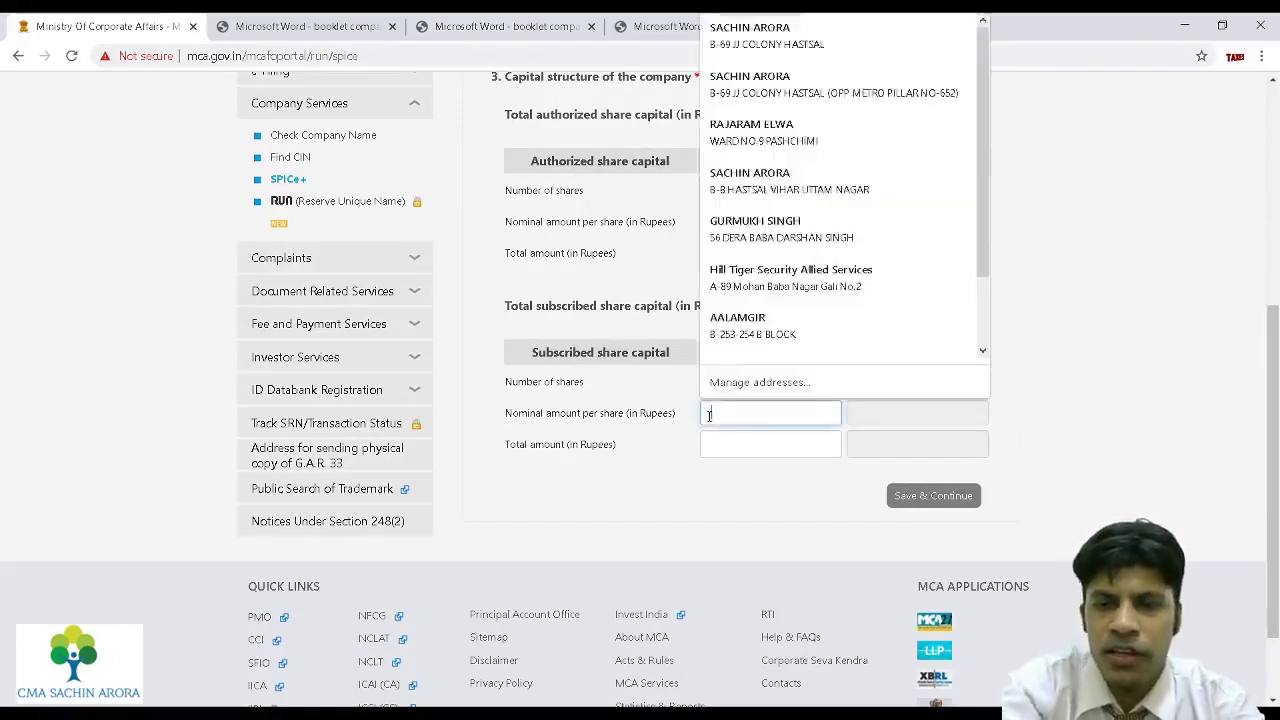
pyautogui.write('10')
pyautogui.click(710, 444)
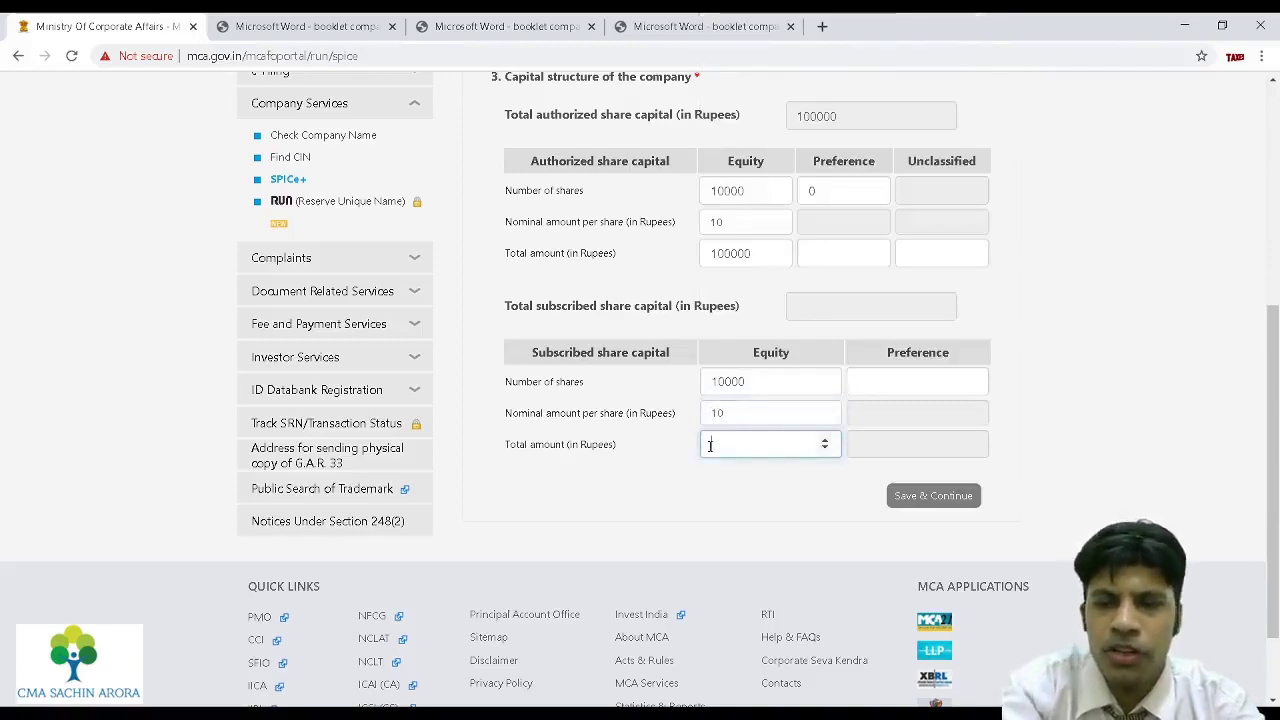
pyautogui.write('100000')
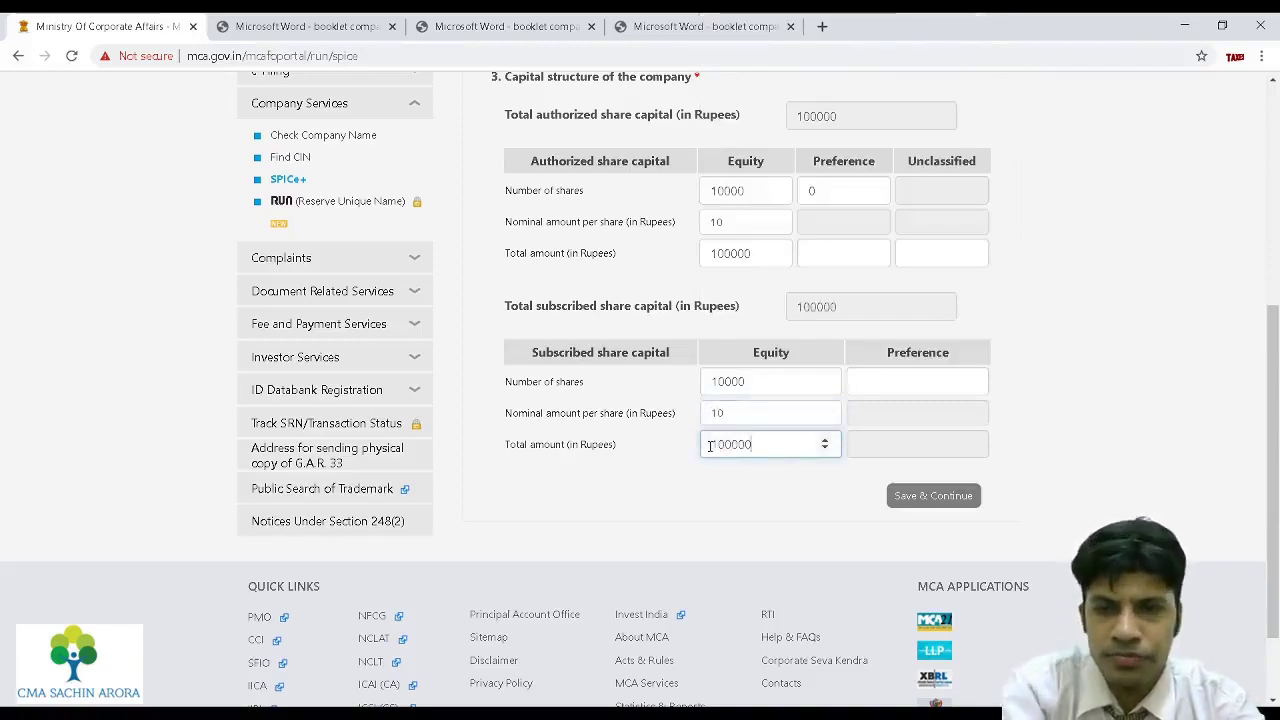
# Enter 0 subscribed preference shares and save the company's capital structure to continue to the address section.
pyautogui.click(689, 542)
pyautogui.click(938, 381)
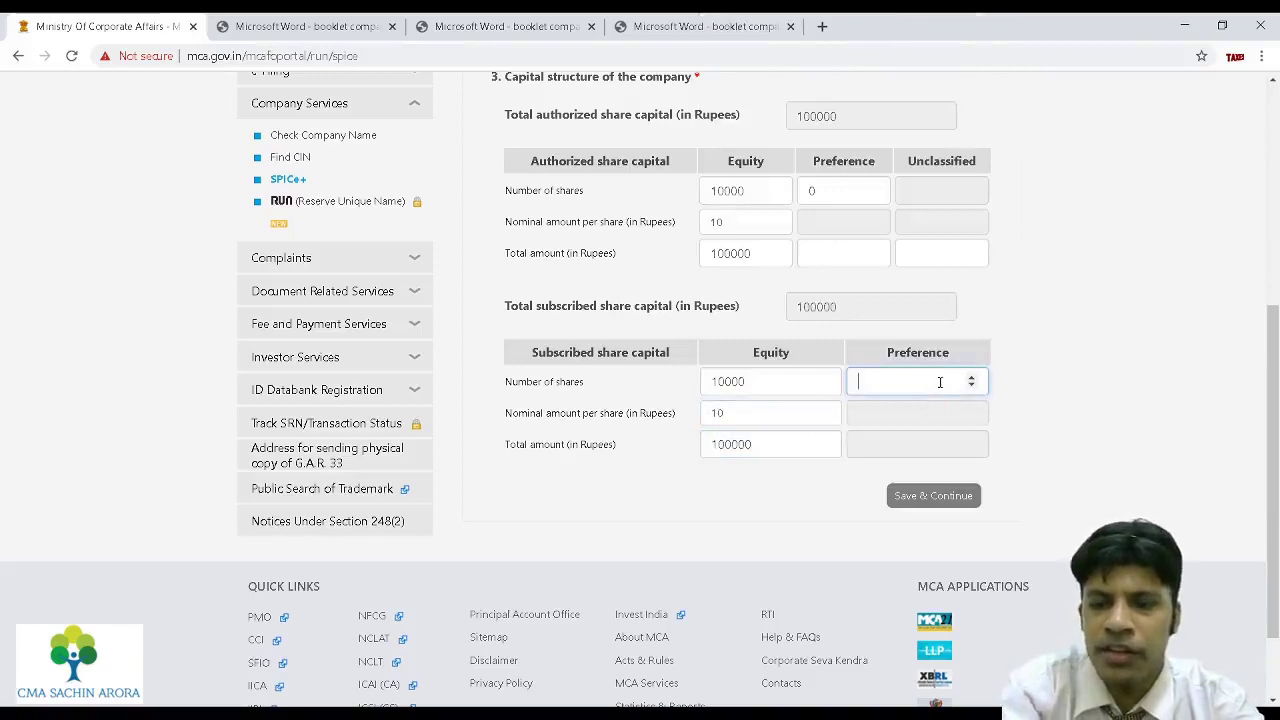
pyautogui.write('0')
pyautogui.click(1086, 408)
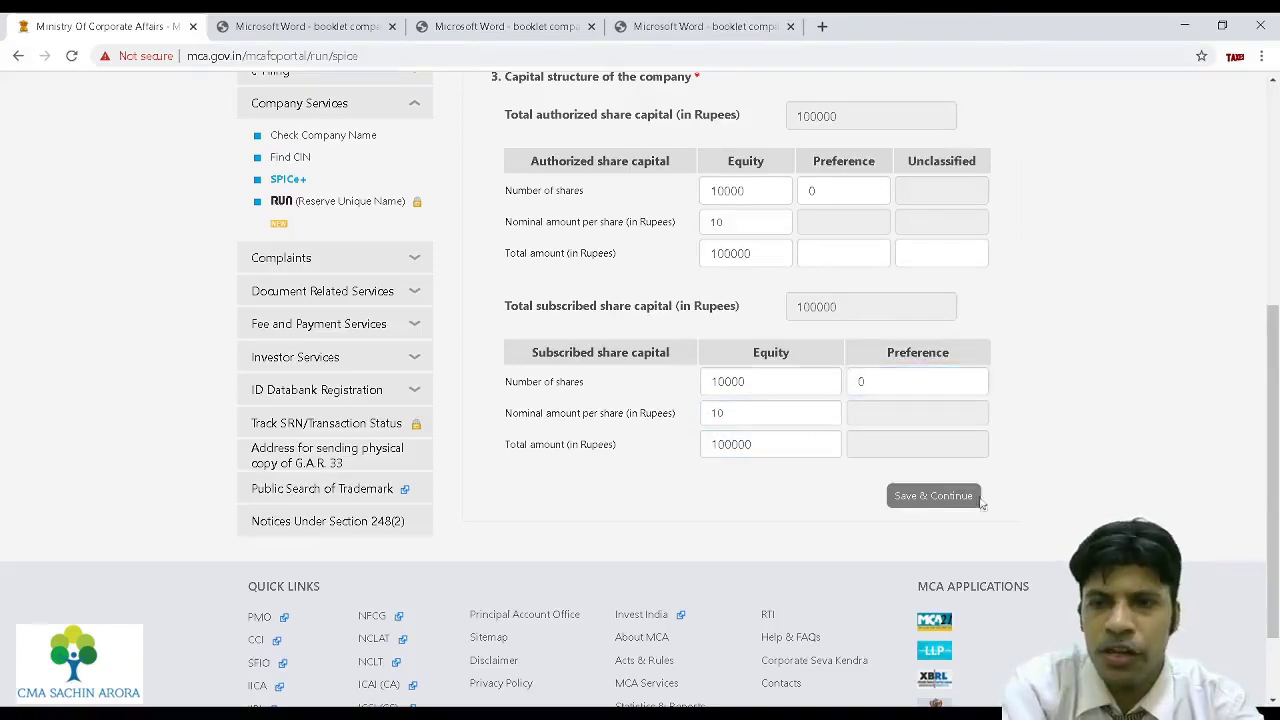
pyautogui.click(933, 498)
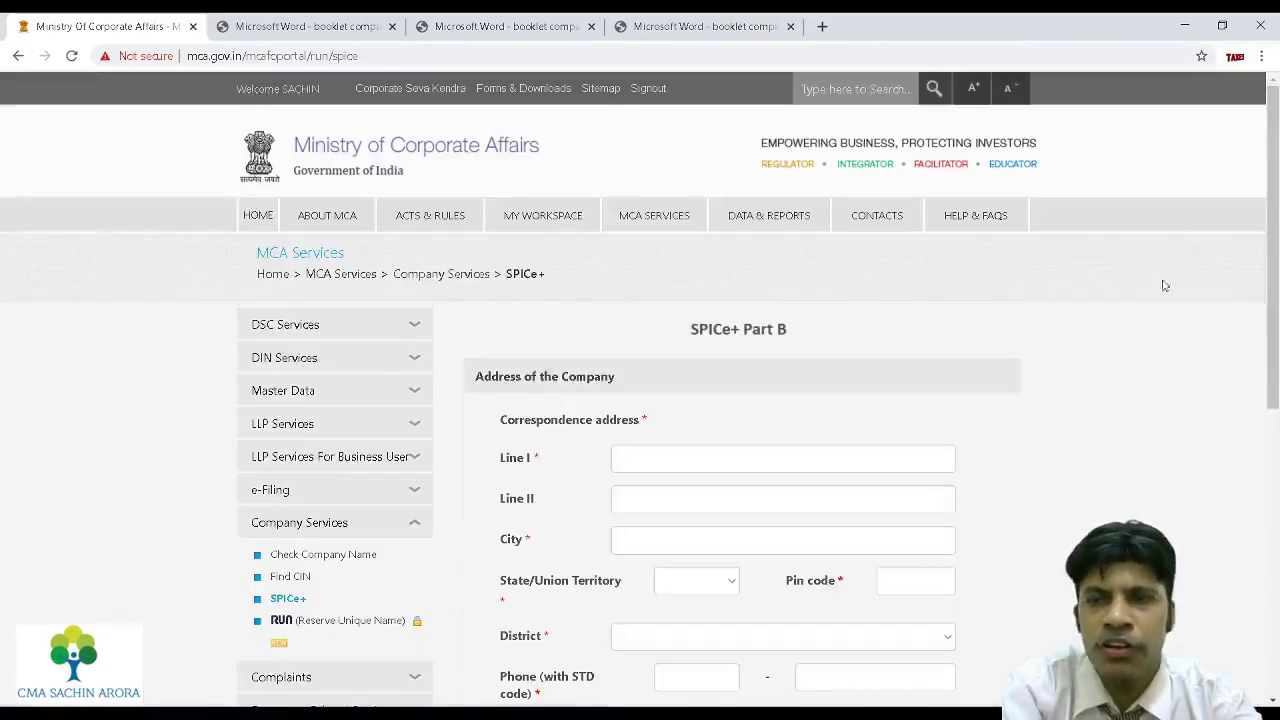
# Fill in the company's correspondence address, district, phone number and e-mail.
pyautogui.moveTo(1272, 290); pyautogui.dragTo(1272, 394)
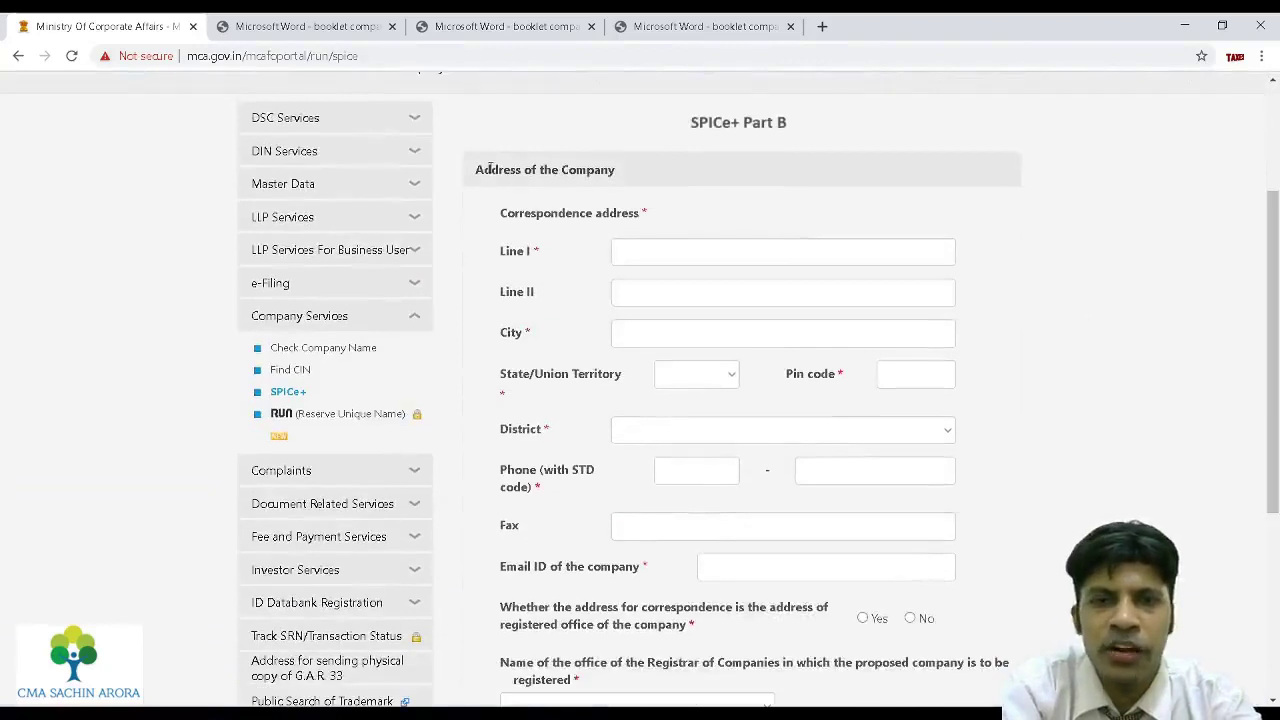
pyautogui.moveTo(477, 170); pyautogui.dragTo(619, 172)
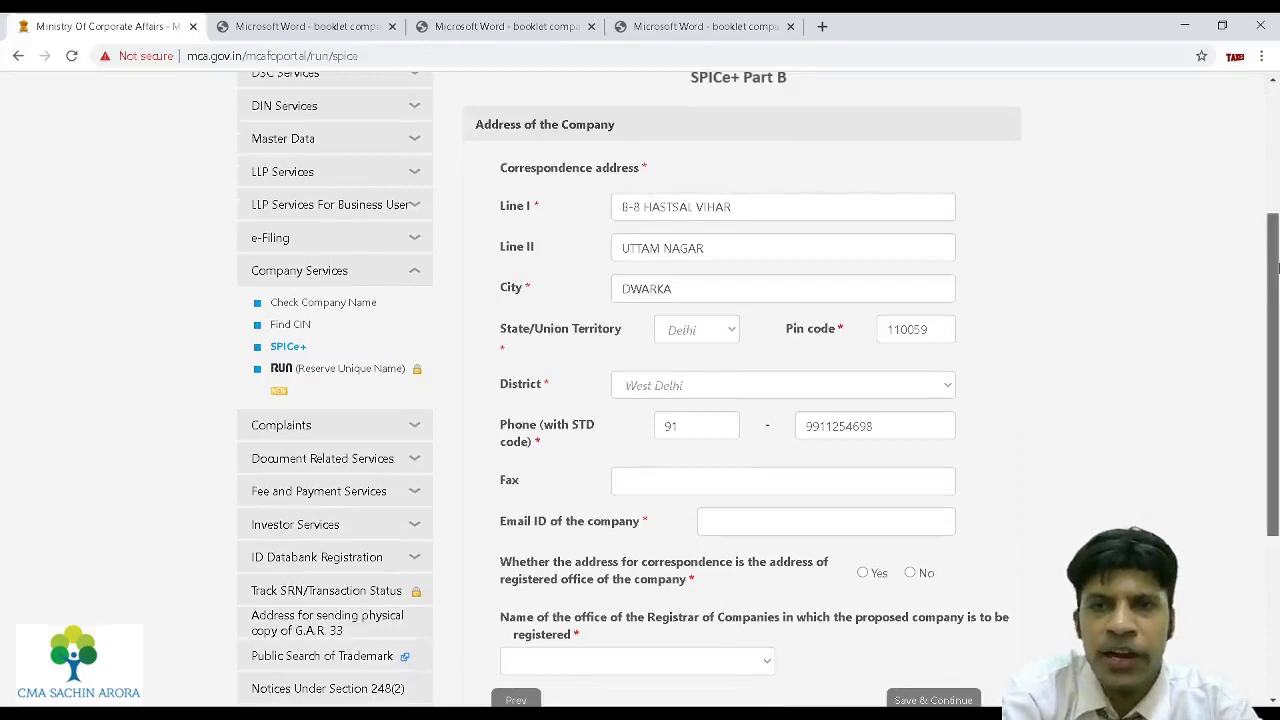
pyautogui.moveTo(1276, 277); pyautogui.dragTo(1210, 340)
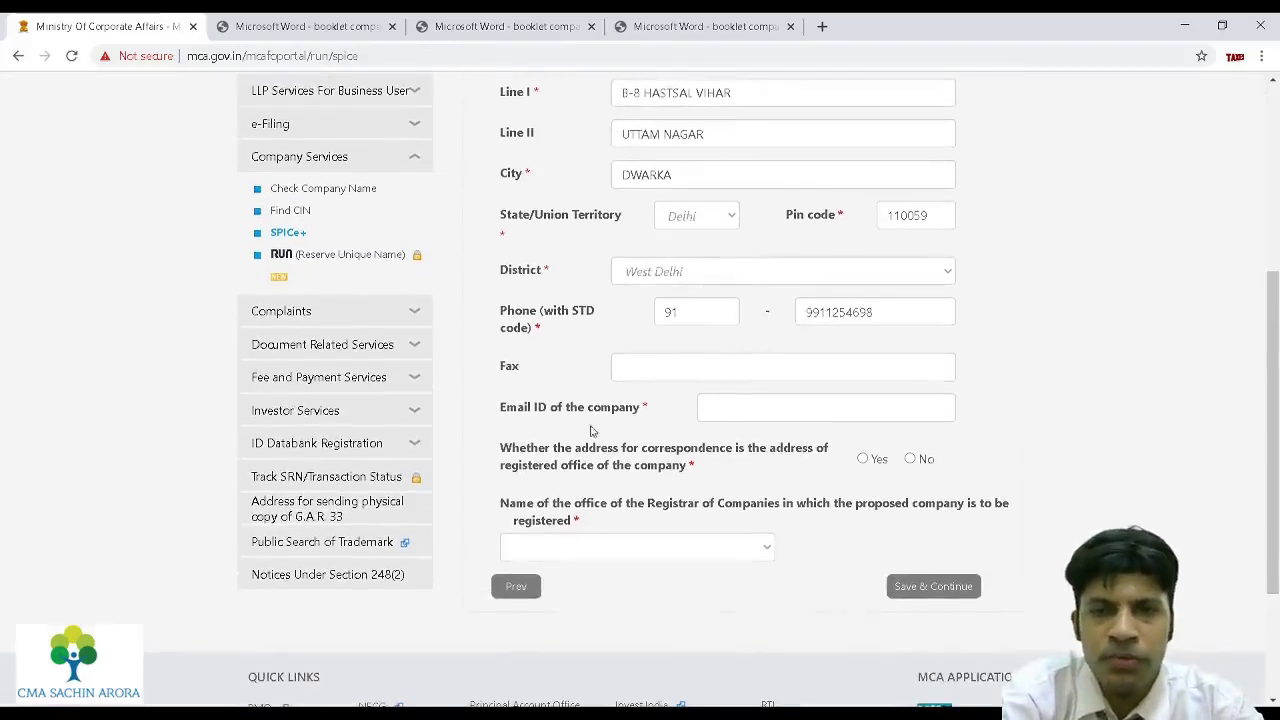
pyautogui.click(749, 408)
pyautogui.click(775, 120)
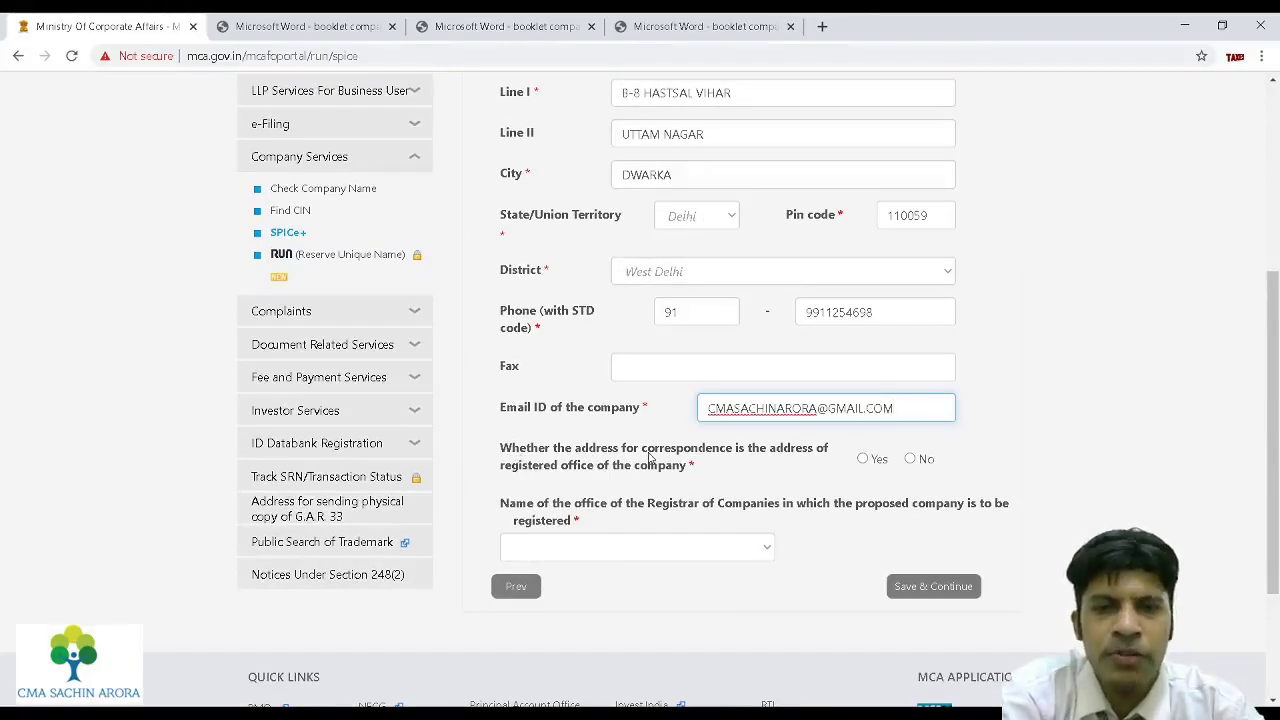
# Mark the correspondence address as the registered office, choose Registrar of Companies, National Capital Territory of Delhi and Haryana, and save the address section.
pyautogui.click(864, 458)
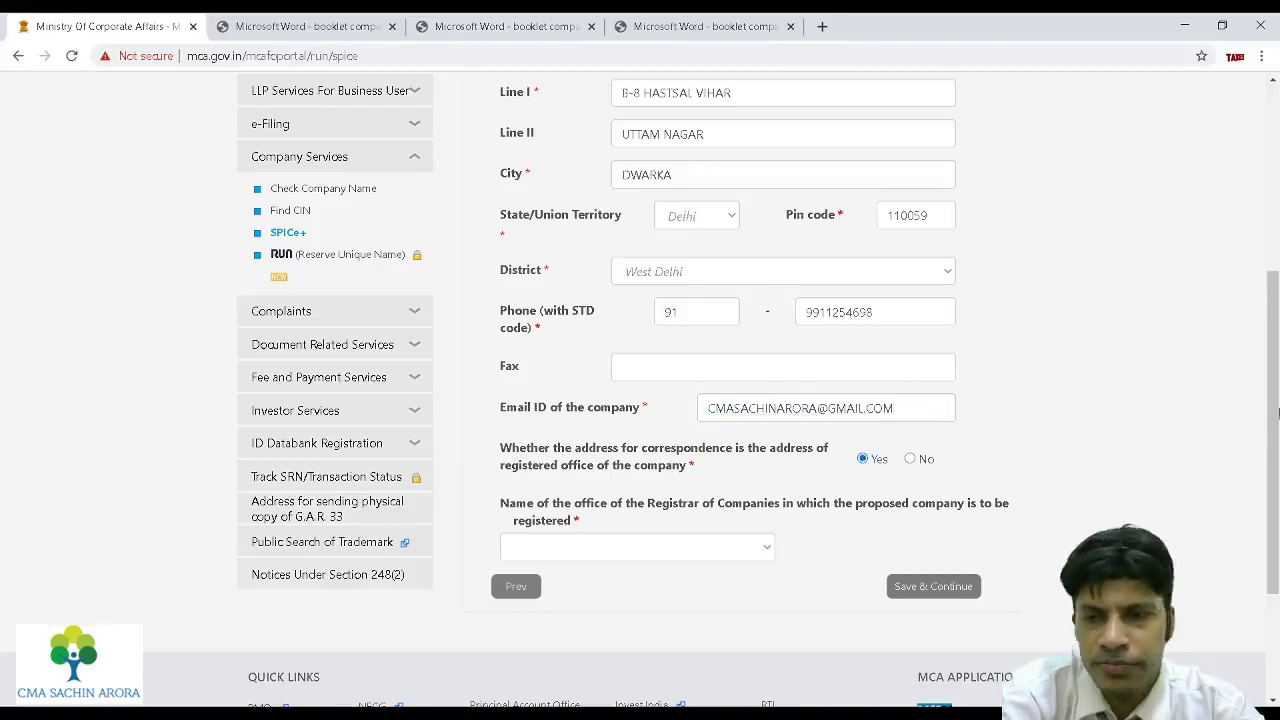
pyautogui.scroll(-1, 1275, 462)
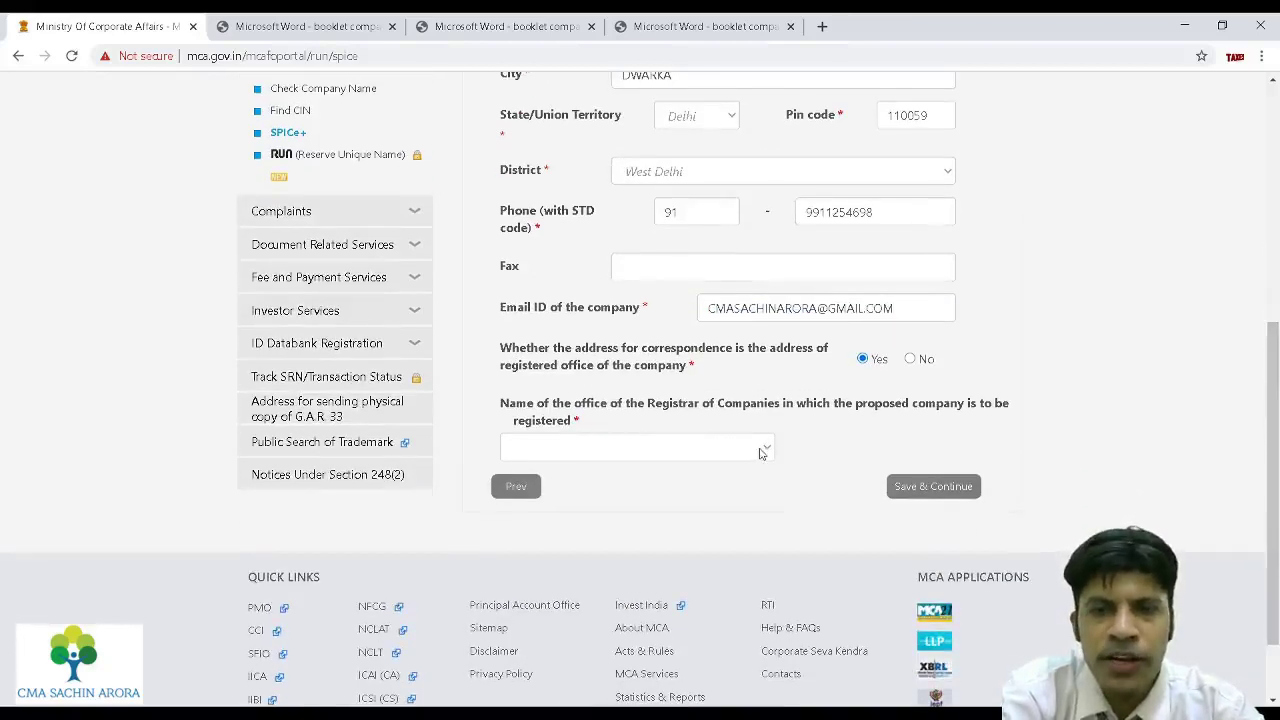
pyautogui.click(760, 453)
pyautogui.click(1276, 447)
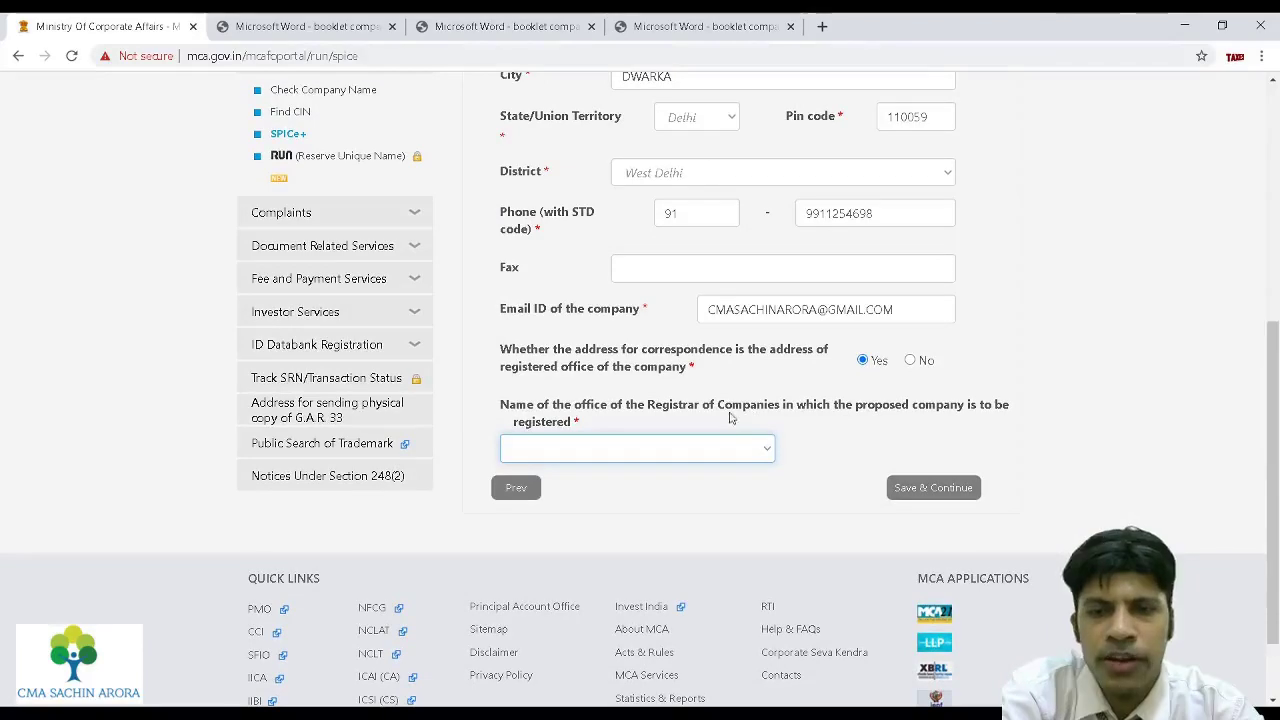
pyautogui.click(768, 451)
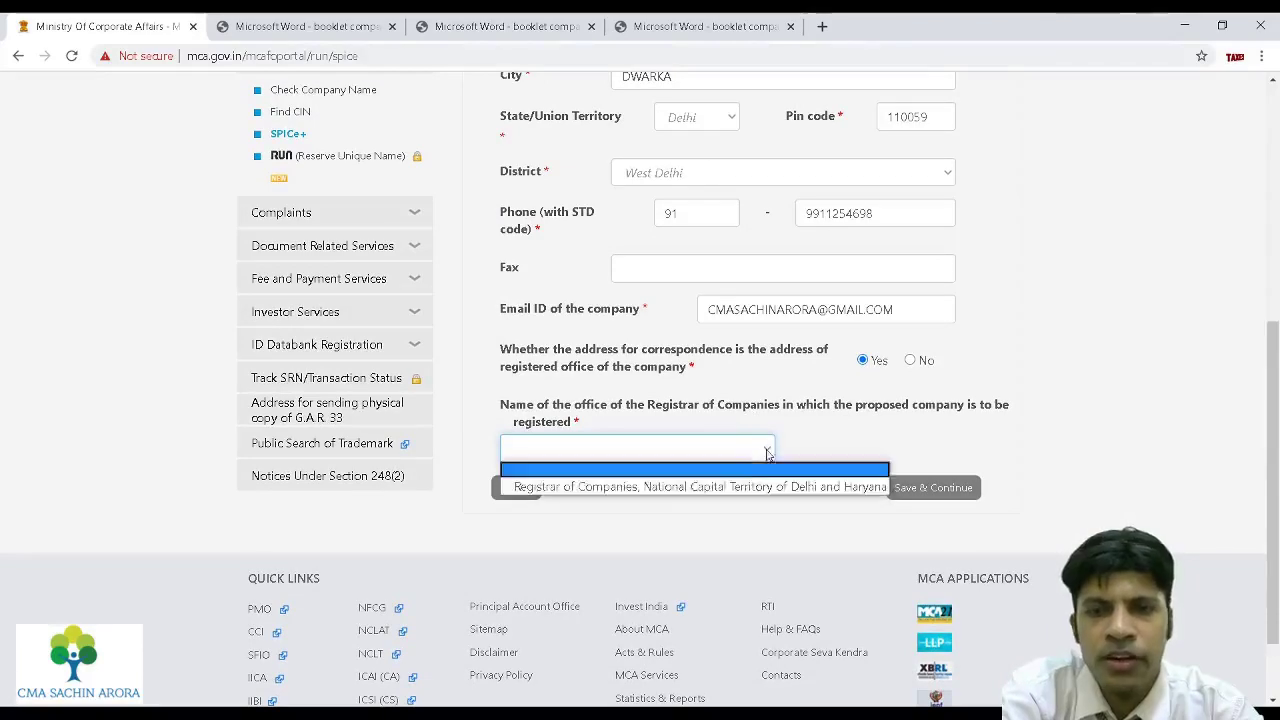
pyautogui.click(659, 487)
pyautogui.click(923, 489)
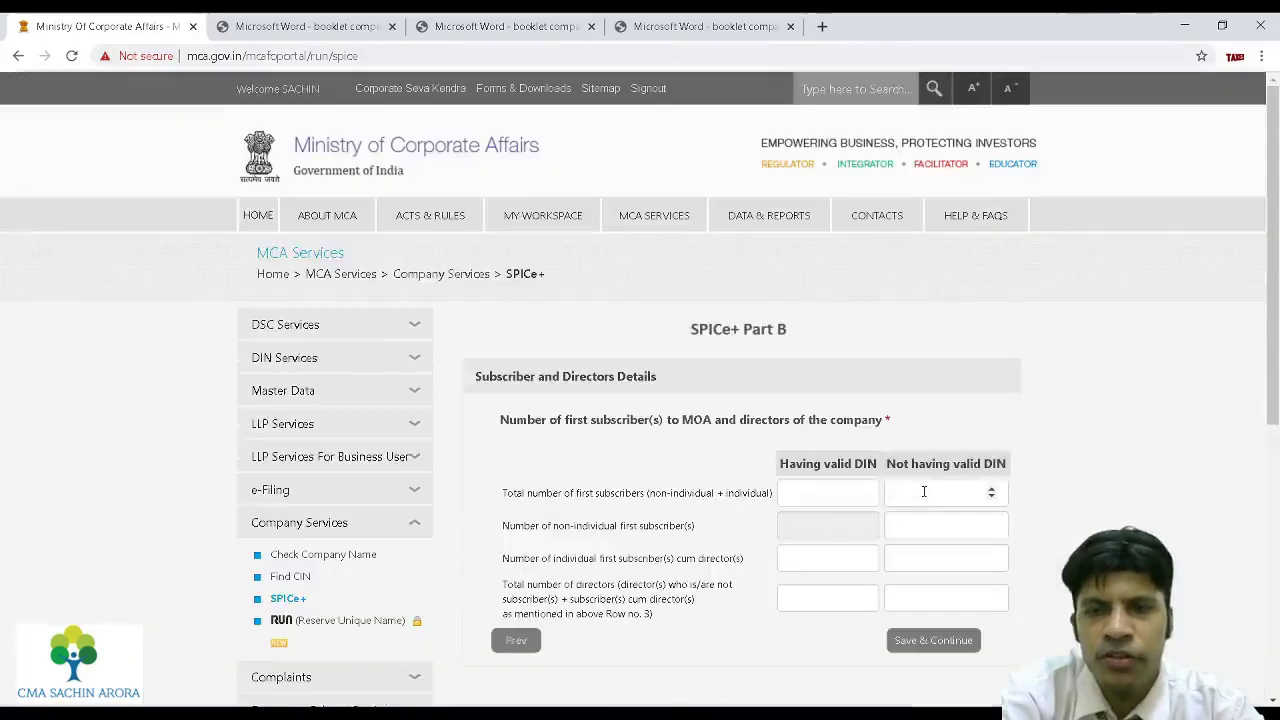
# For people having a valid DIN, enter 0 total first subscribers, 0 individual first subscribers cum directors and 0 total directors.
pyautogui.scroll(-3, 995, 438)
pyautogui.scroll(1, 1134, 294)
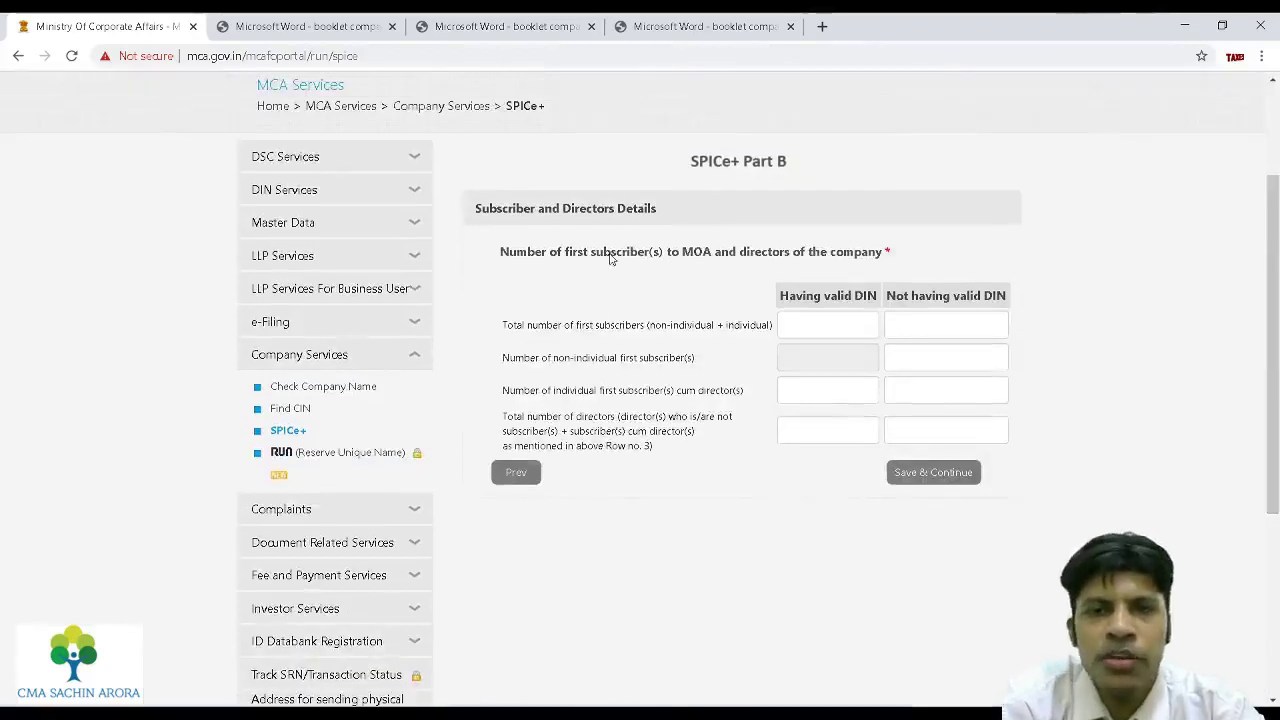
pyautogui.moveTo(548, 257); pyautogui.dragTo(663, 268)
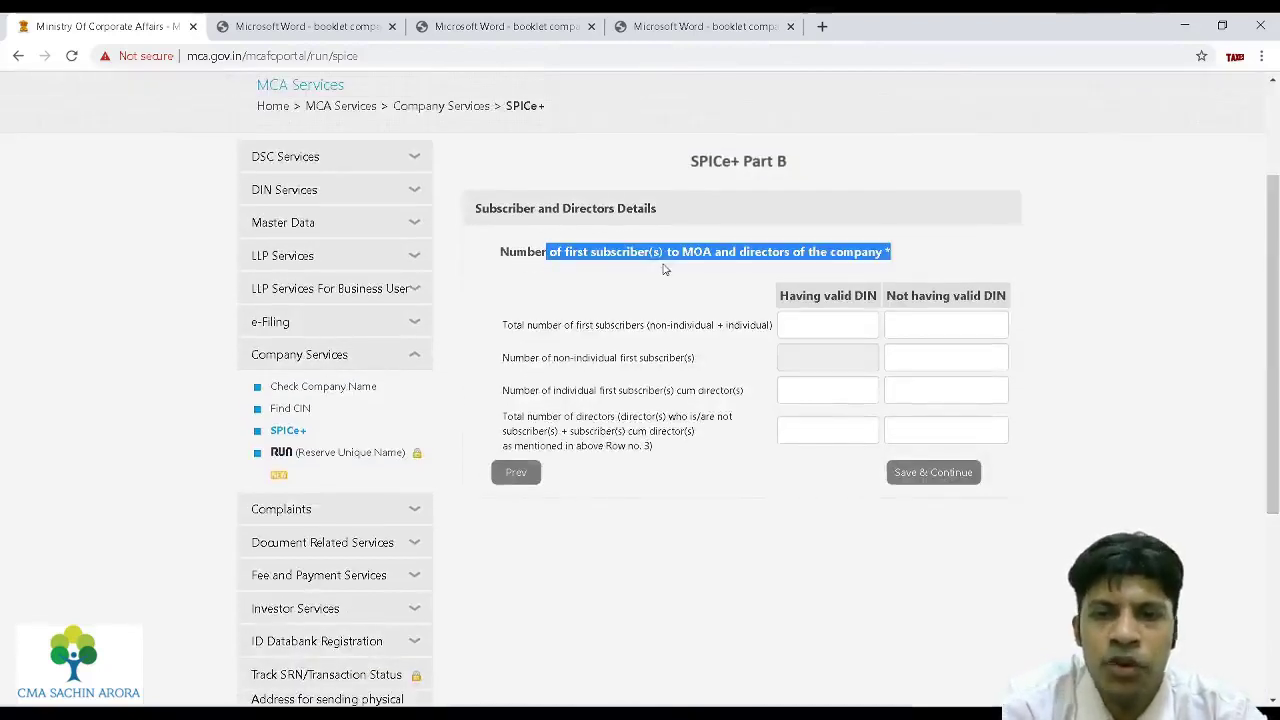
pyautogui.click(791, 322)
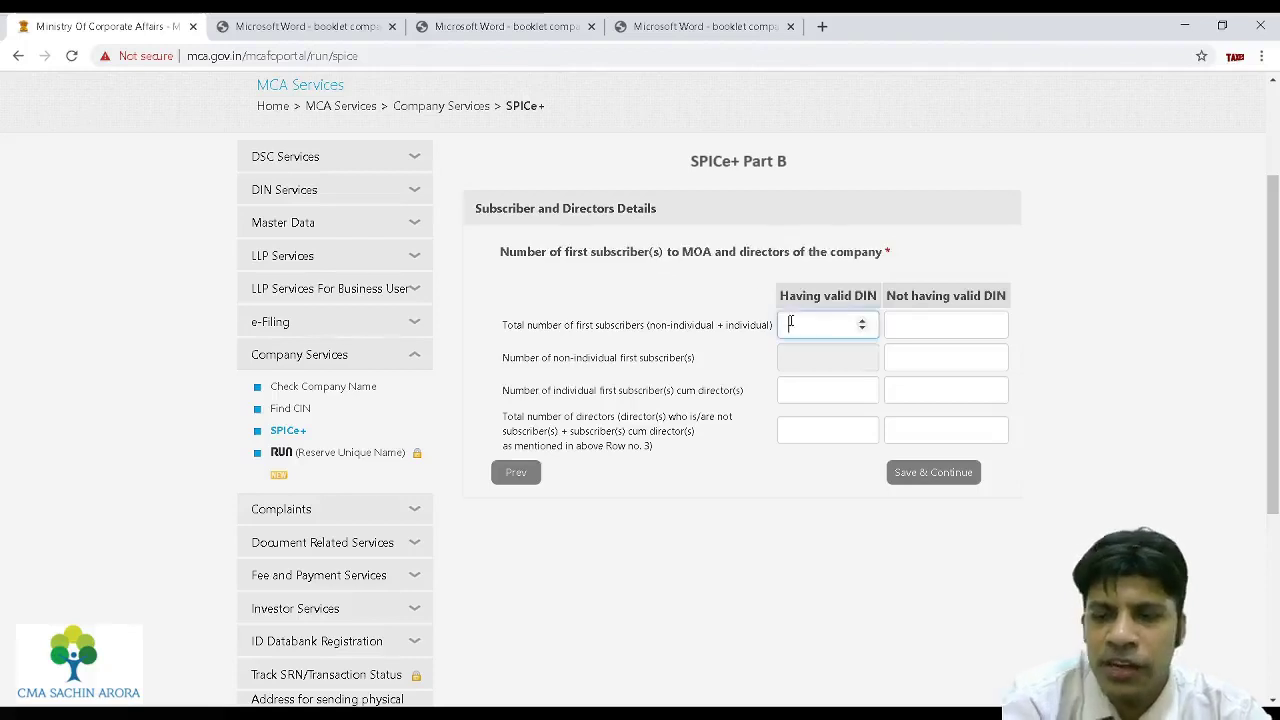
pyautogui.click(796, 394)
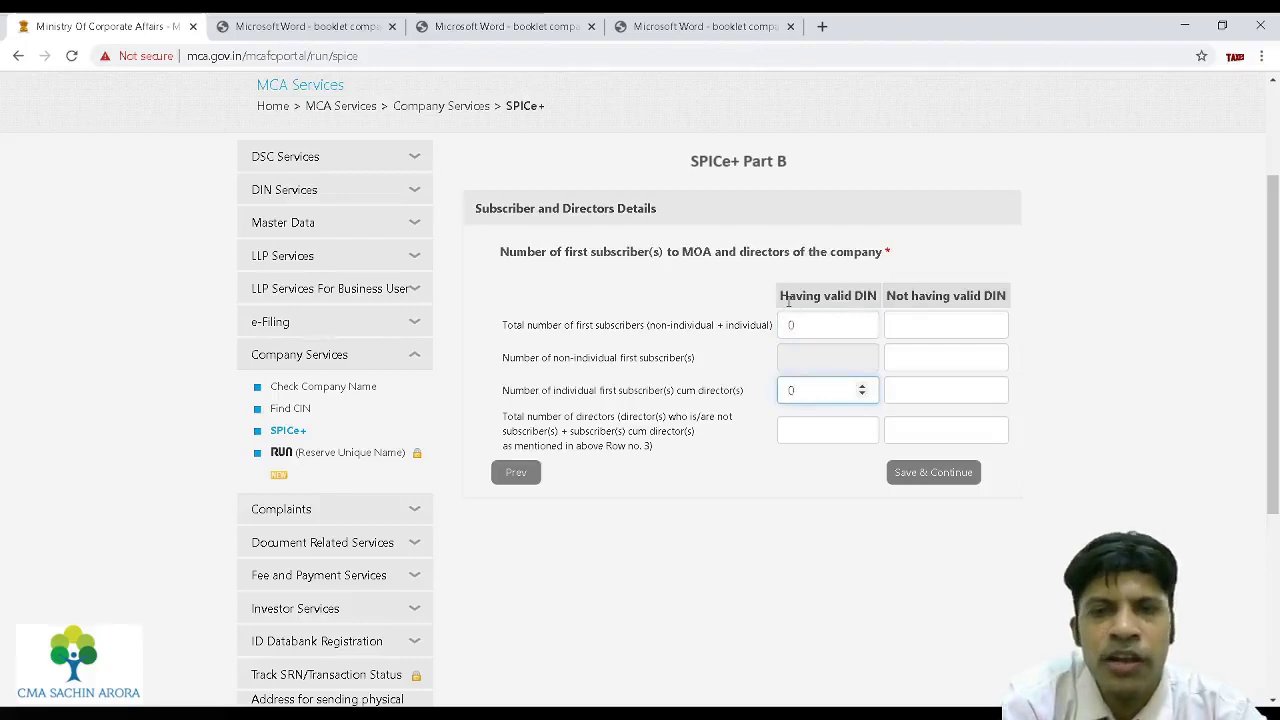
pyautogui.click(788, 430)
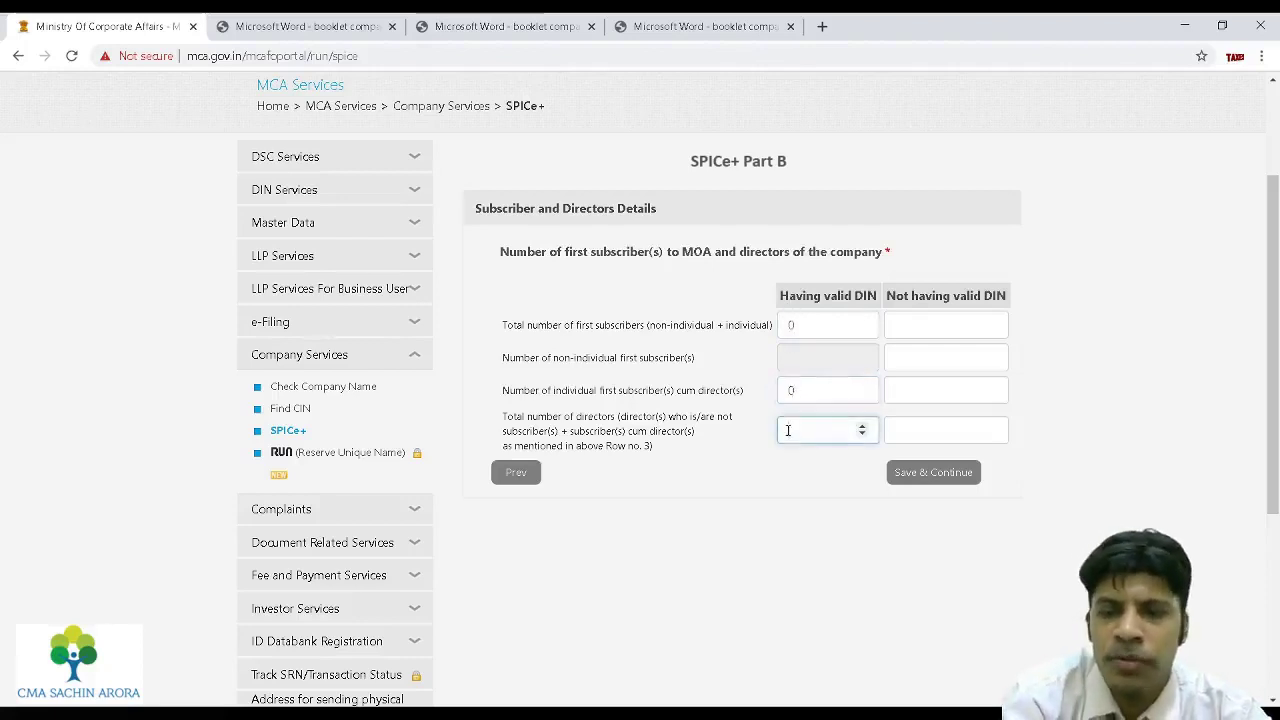
pyautogui.click(1090, 324)
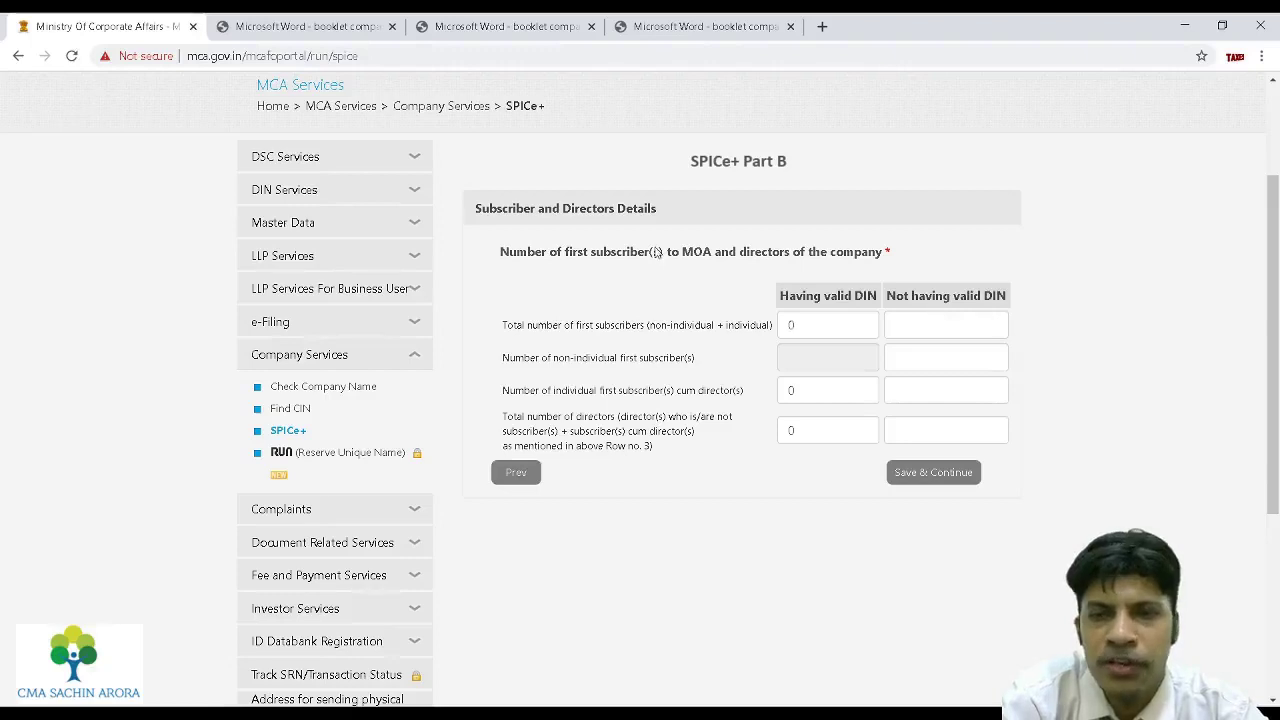
# For people not having a valid DIN, enter 2 first subscribers, 0 non-individual subscribers, 2 individual subscribers cum directors and 2 total directors.
pyautogui.click(907, 330)
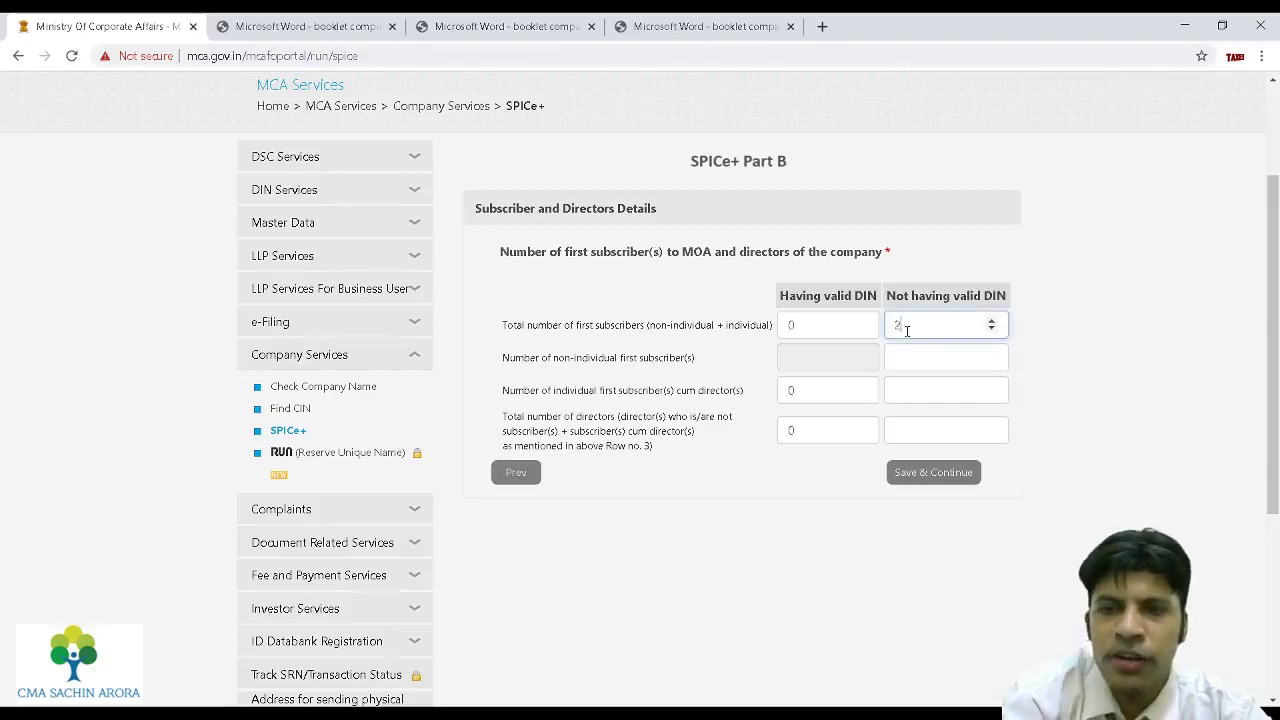
pyautogui.click(904, 366)
pyautogui.write('0')
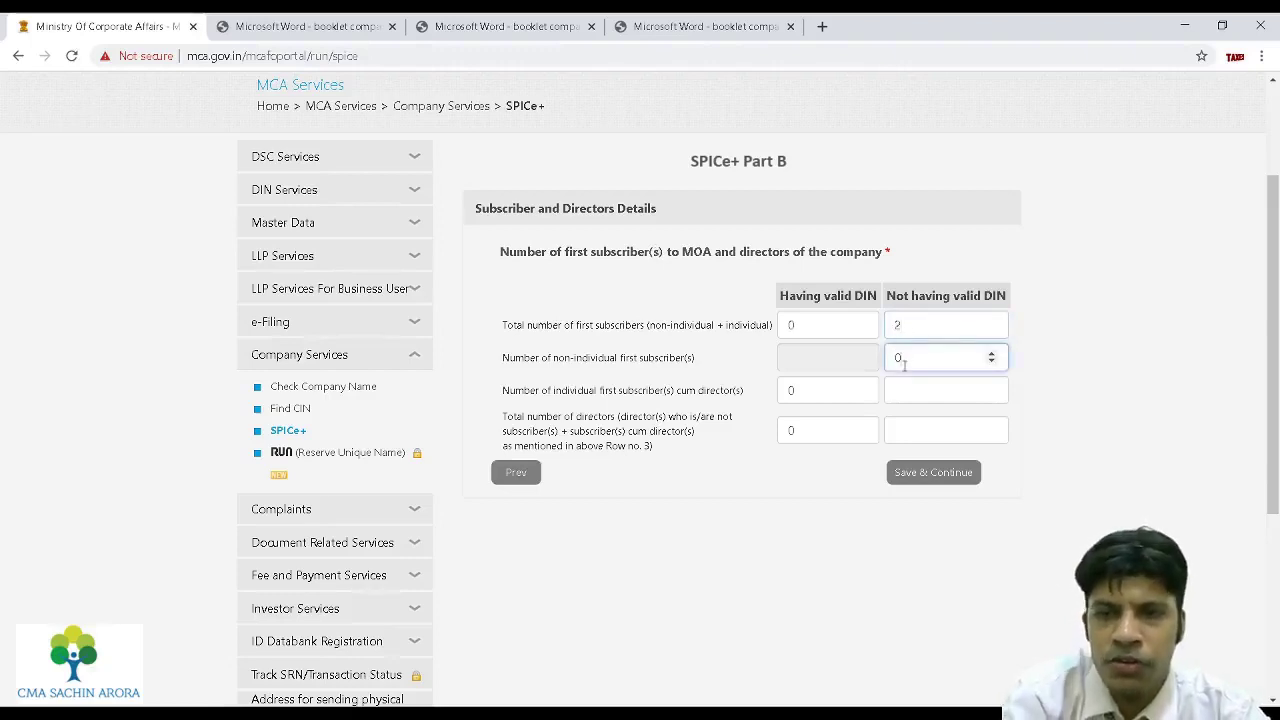
pyautogui.click(904, 390)
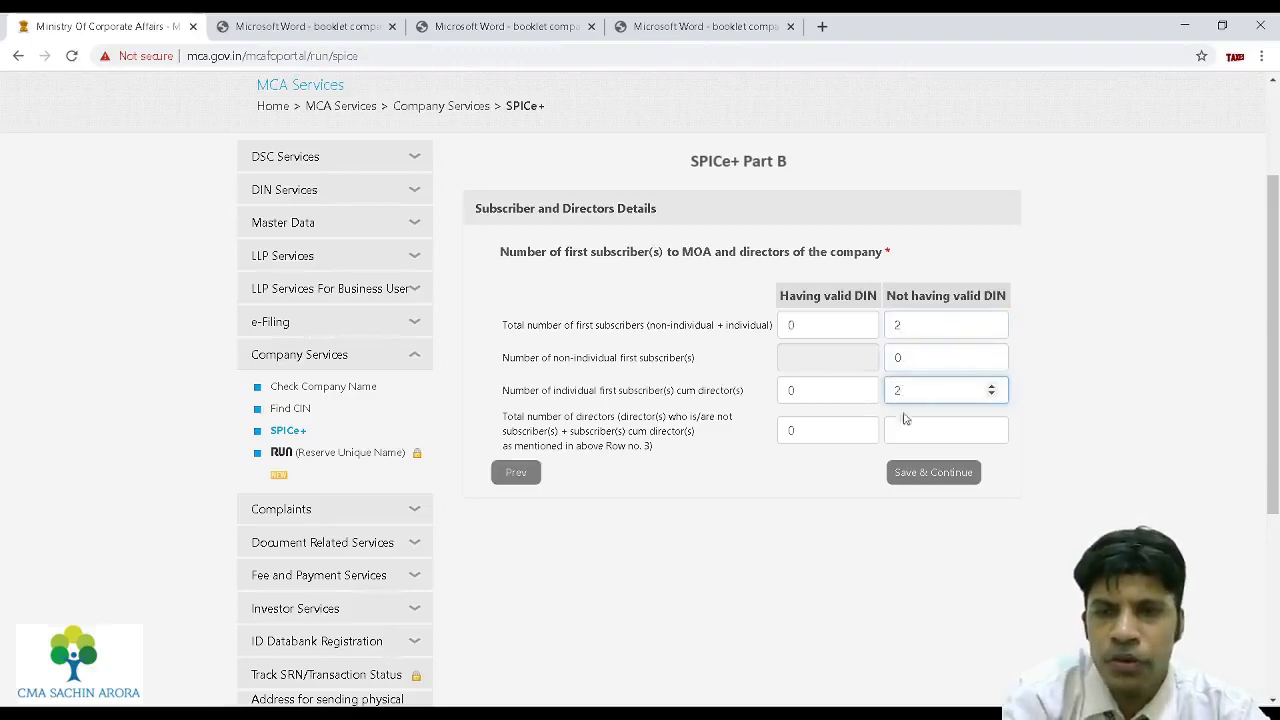
pyautogui.click(903, 428)
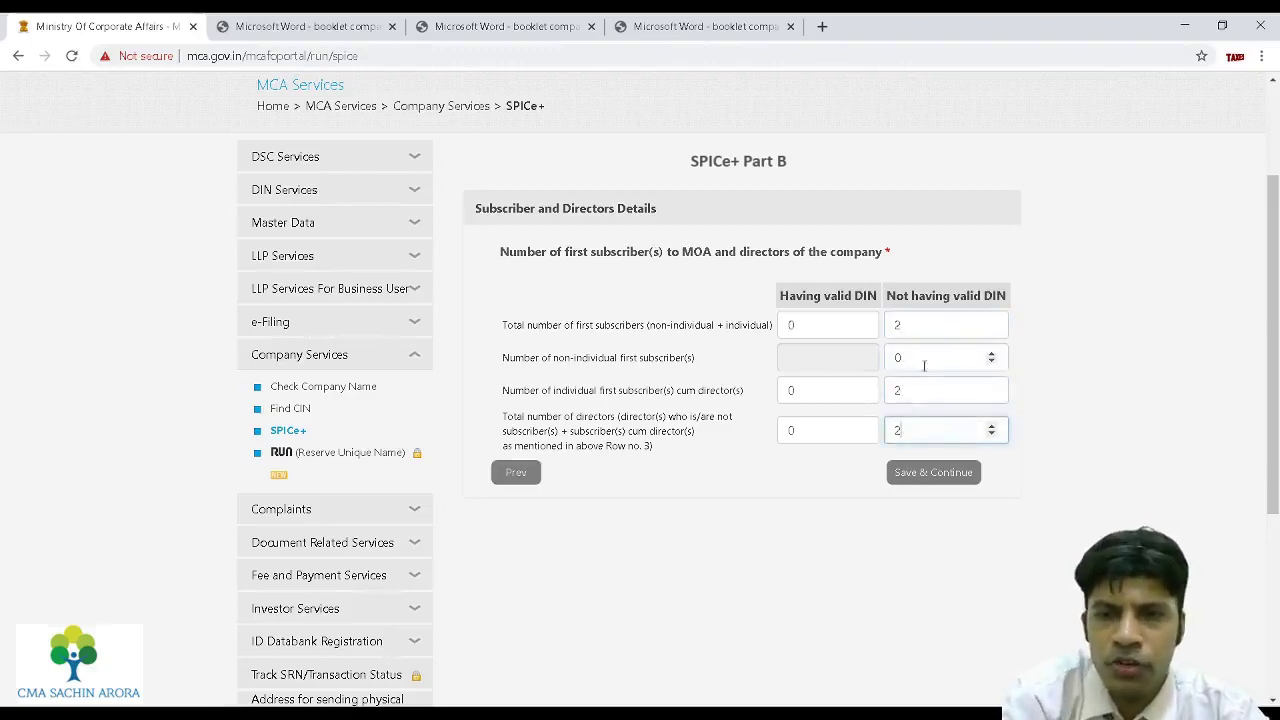
# Save the subscriber and director numbers and open the particulars form for the first individual first subscriber cum director.
pyautogui.moveTo(920, 358); pyautogui.dragTo(860, 366)
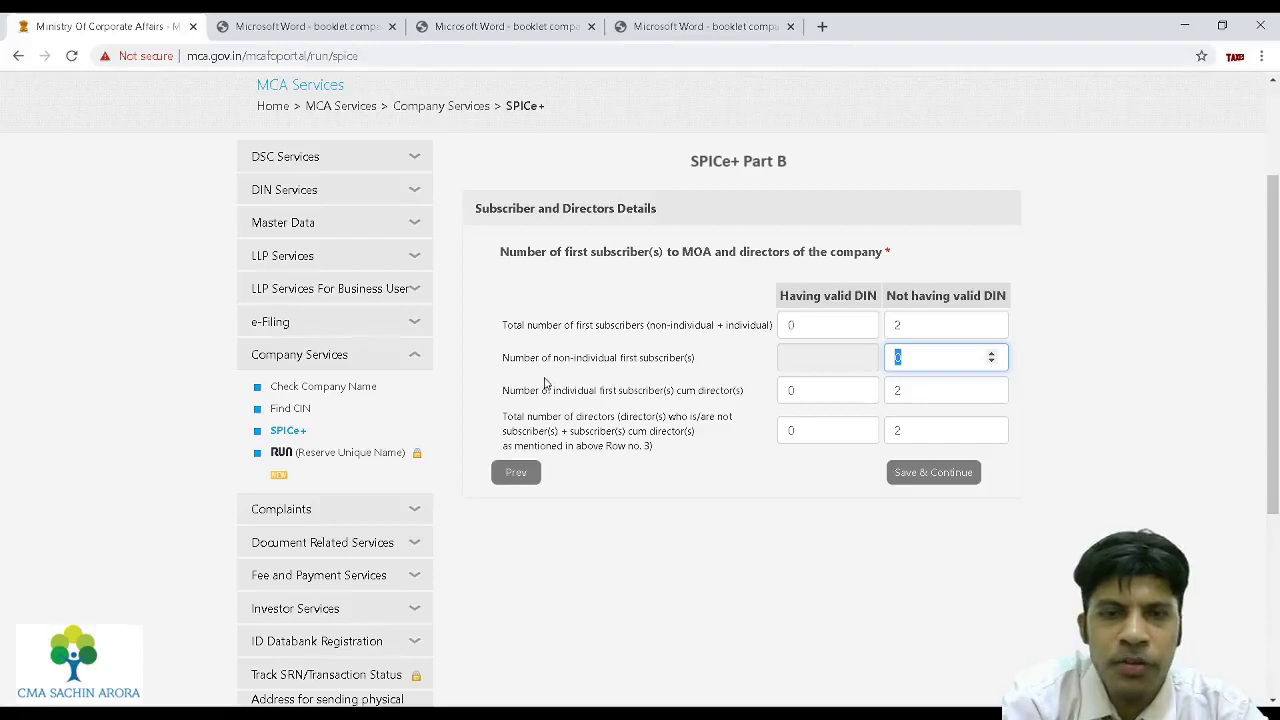
pyautogui.moveTo(532, 358); pyautogui.dragTo(661, 358)
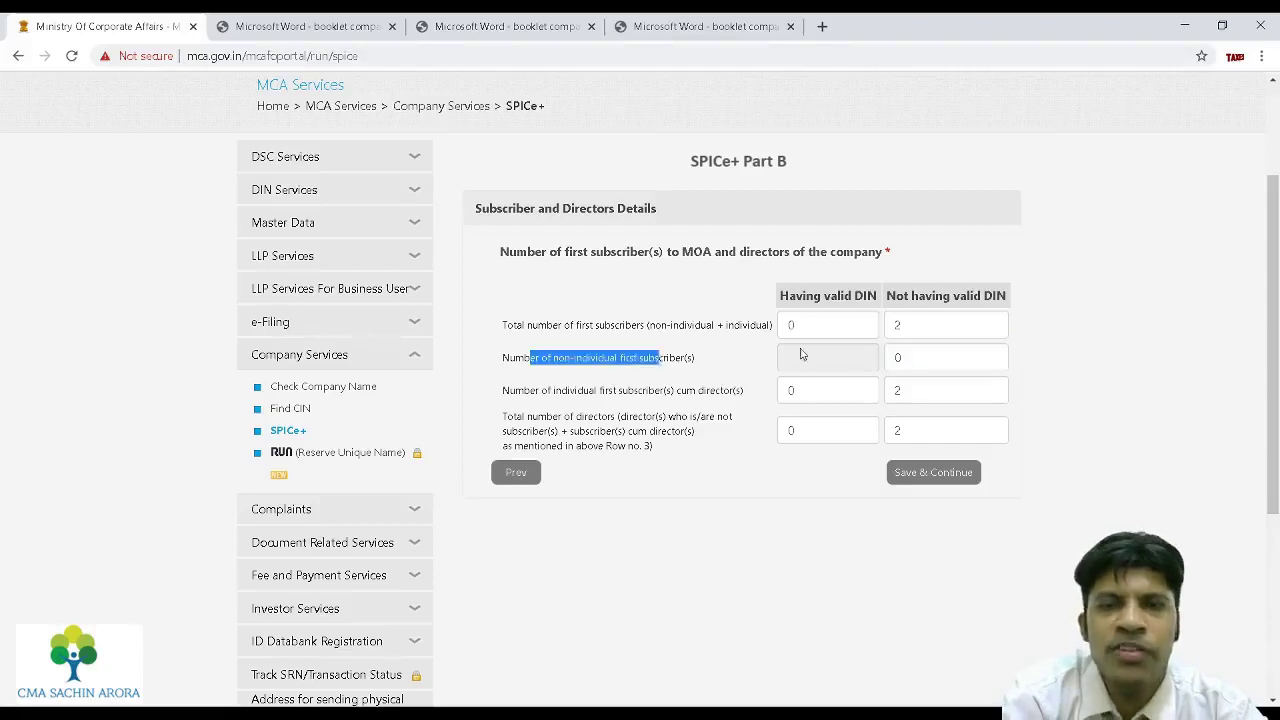
pyautogui.click(1150, 340)
pyautogui.moveTo(1276, 320); pyautogui.dragTo(1277, 300)
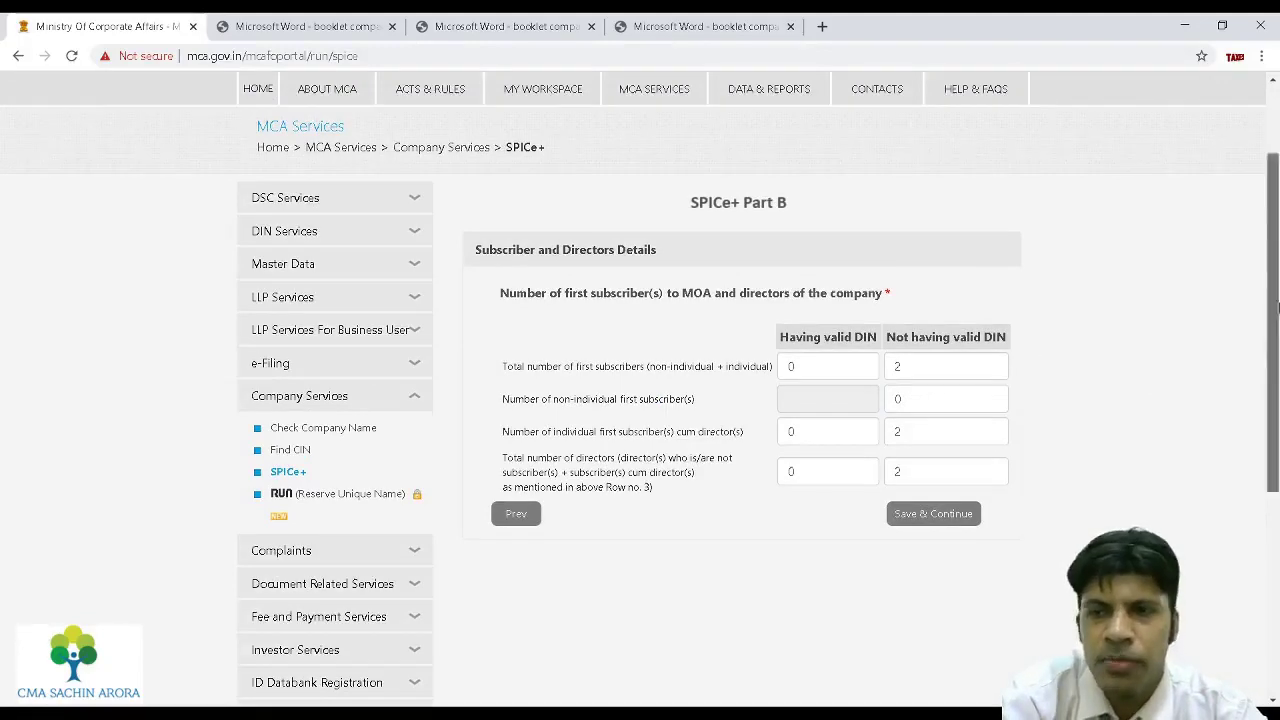
pyautogui.scroll(-1, 900, 400)
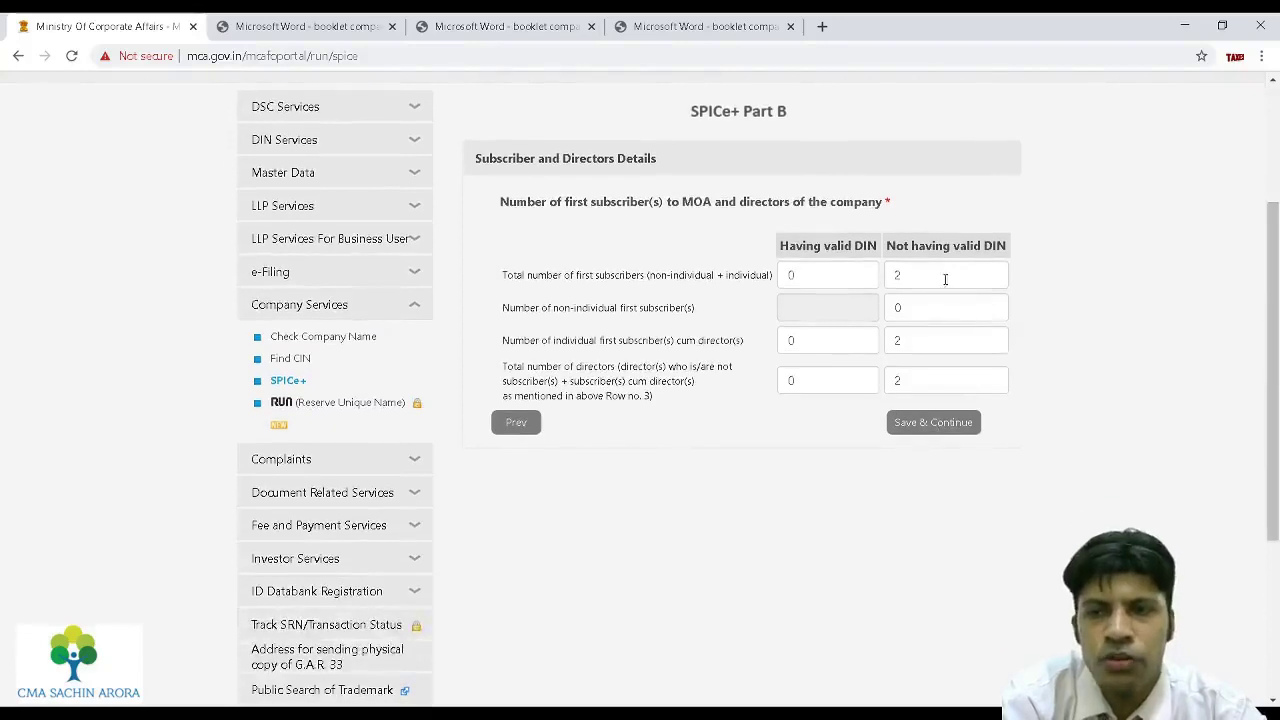
pyautogui.click(913, 424)
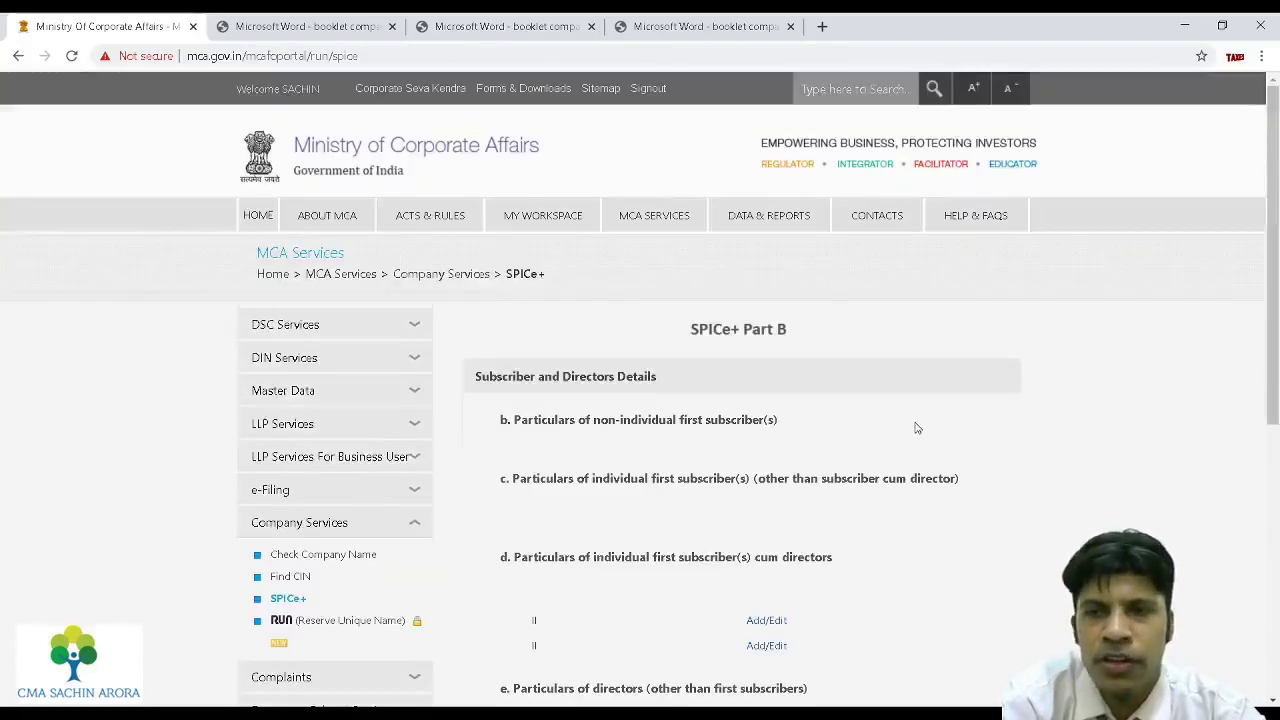
pyautogui.scroll(-2, 1272, 250)
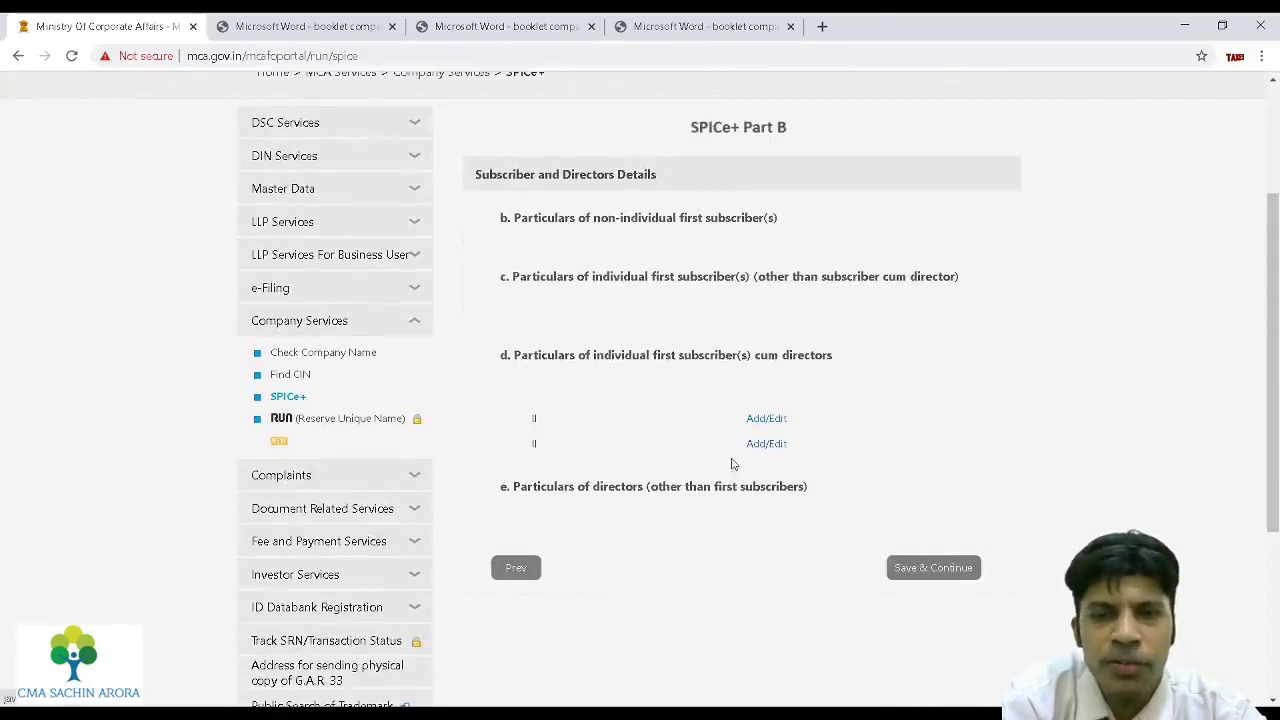
pyautogui.click(765, 419)
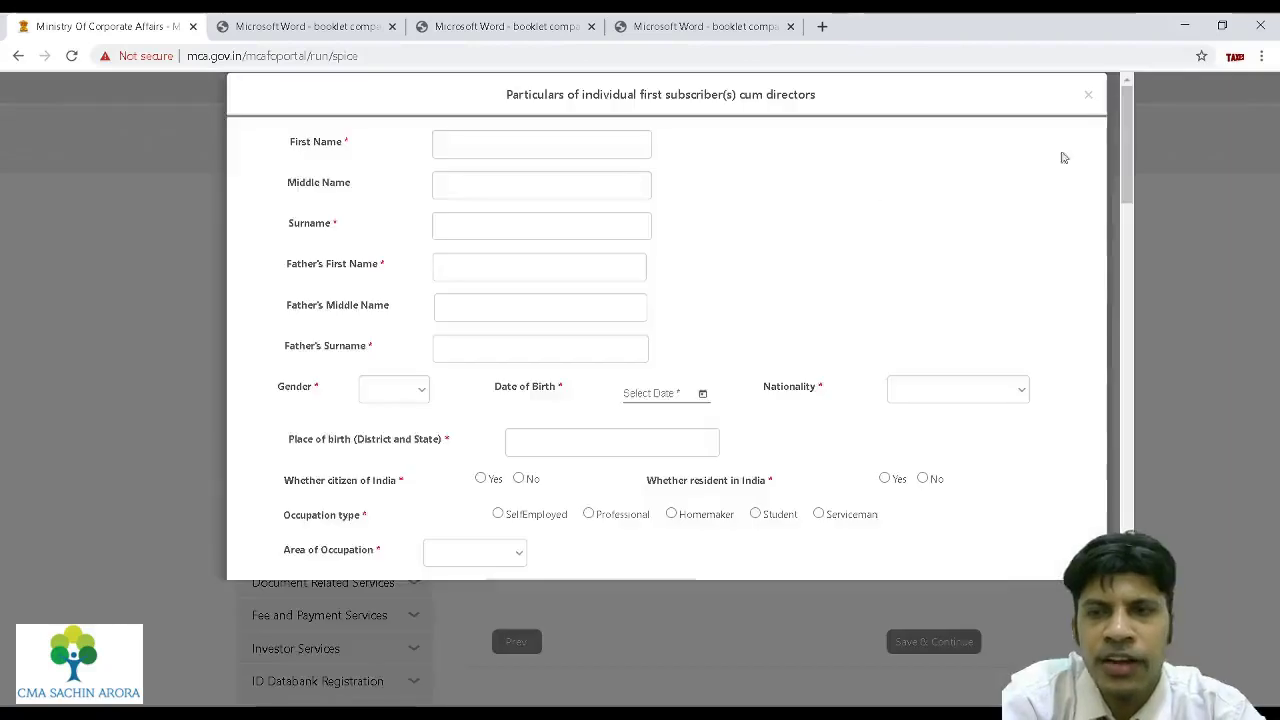
# Set the first subscriber cum director's area of occupation to Others and specify BUSINESS.
pyautogui.moveTo(1123, 141); pyautogui.dragTo(1117, 198)
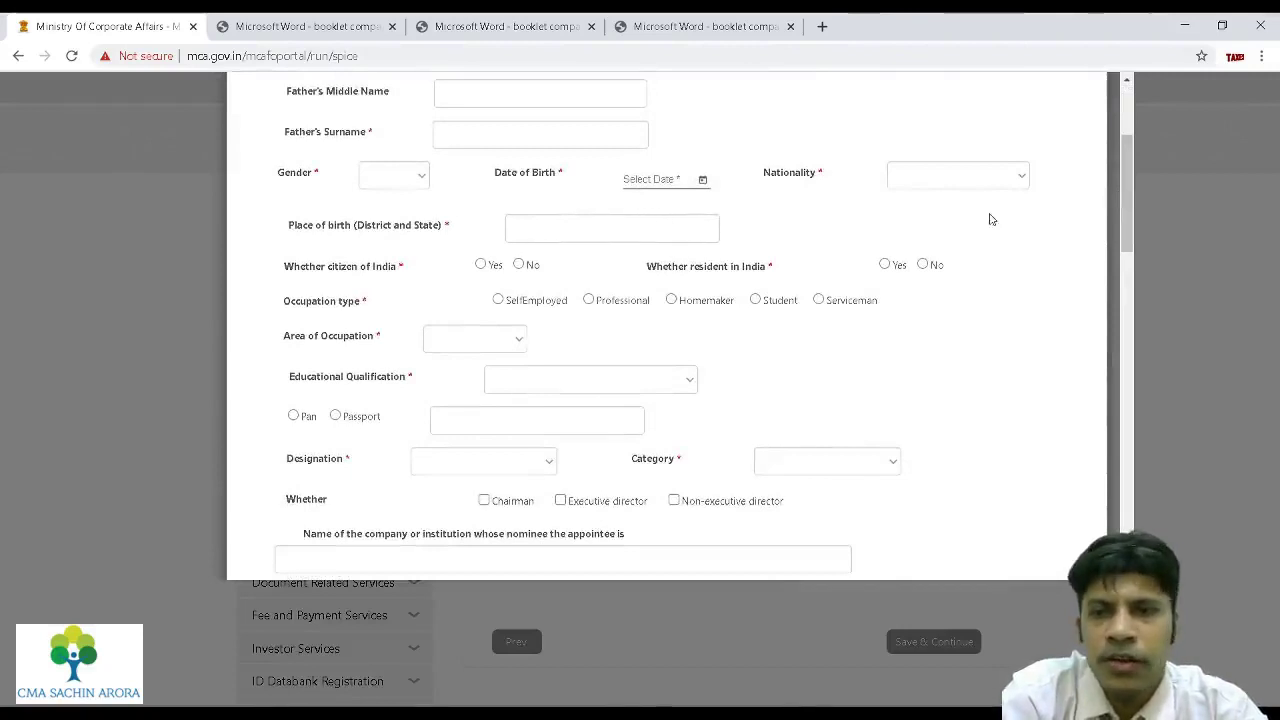
pyautogui.moveTo(1131, 199); pyautogui.dragTo(1127, 152)
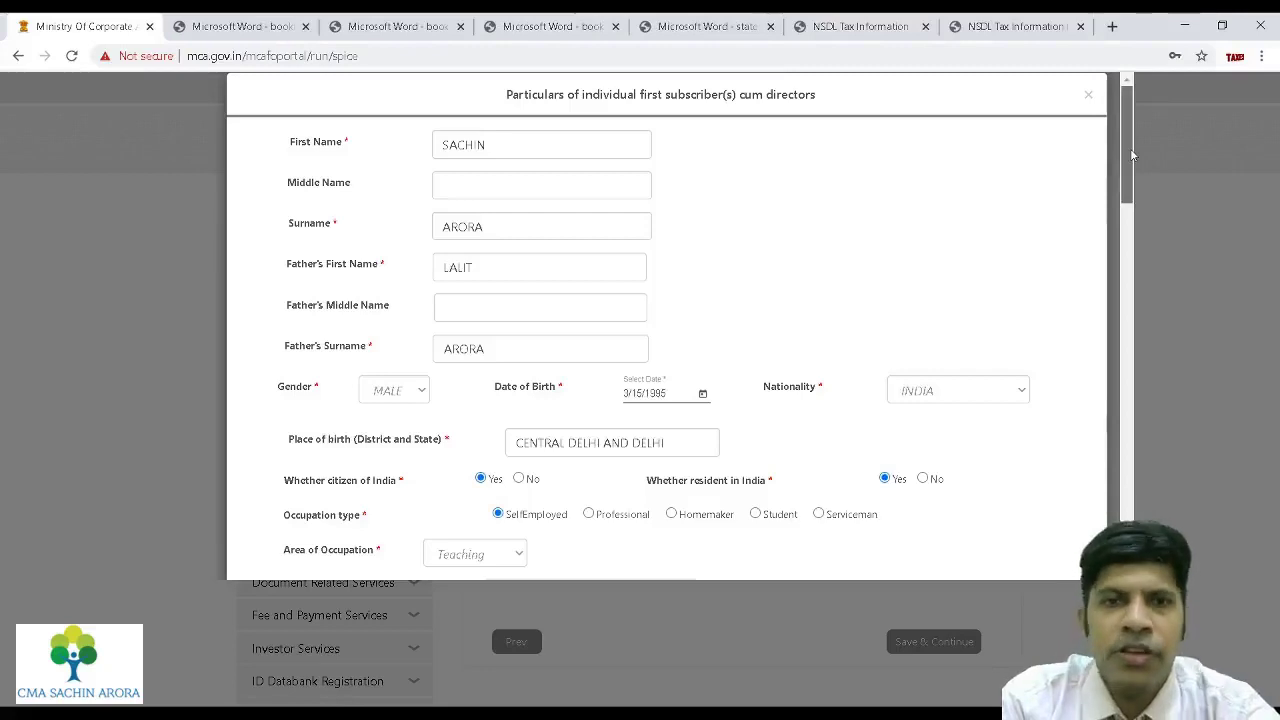
pyautogui.moveTo(1131, 155); pyautogui.dragTo(1122, 219)
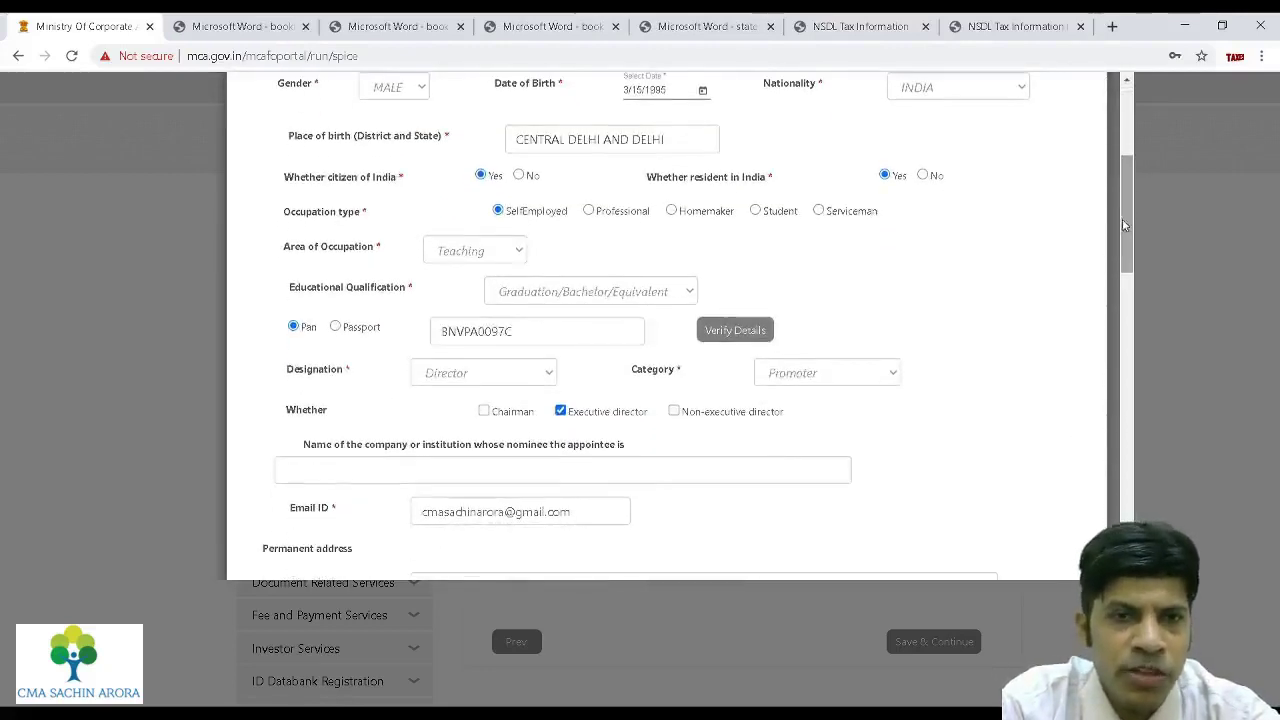
pyautogui.moveTo(300, 213); pyautogui.dragTo(343, 214)
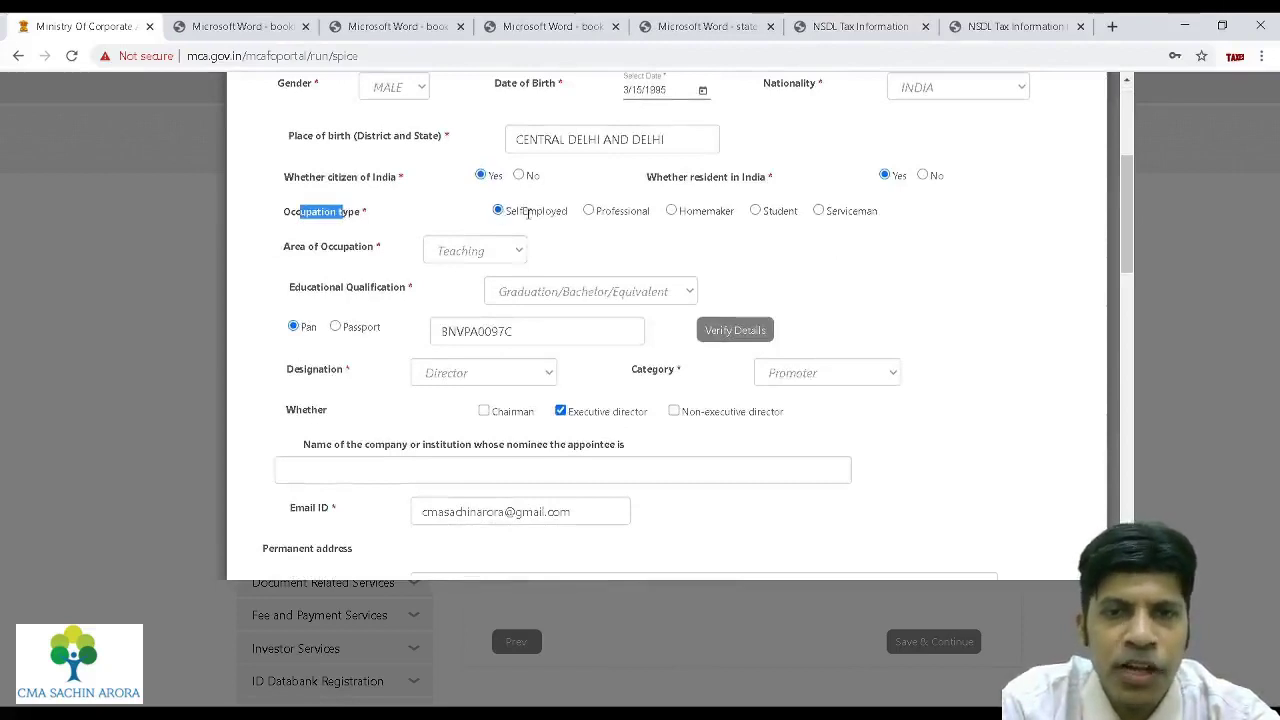
pyautogui.click(519, 251)
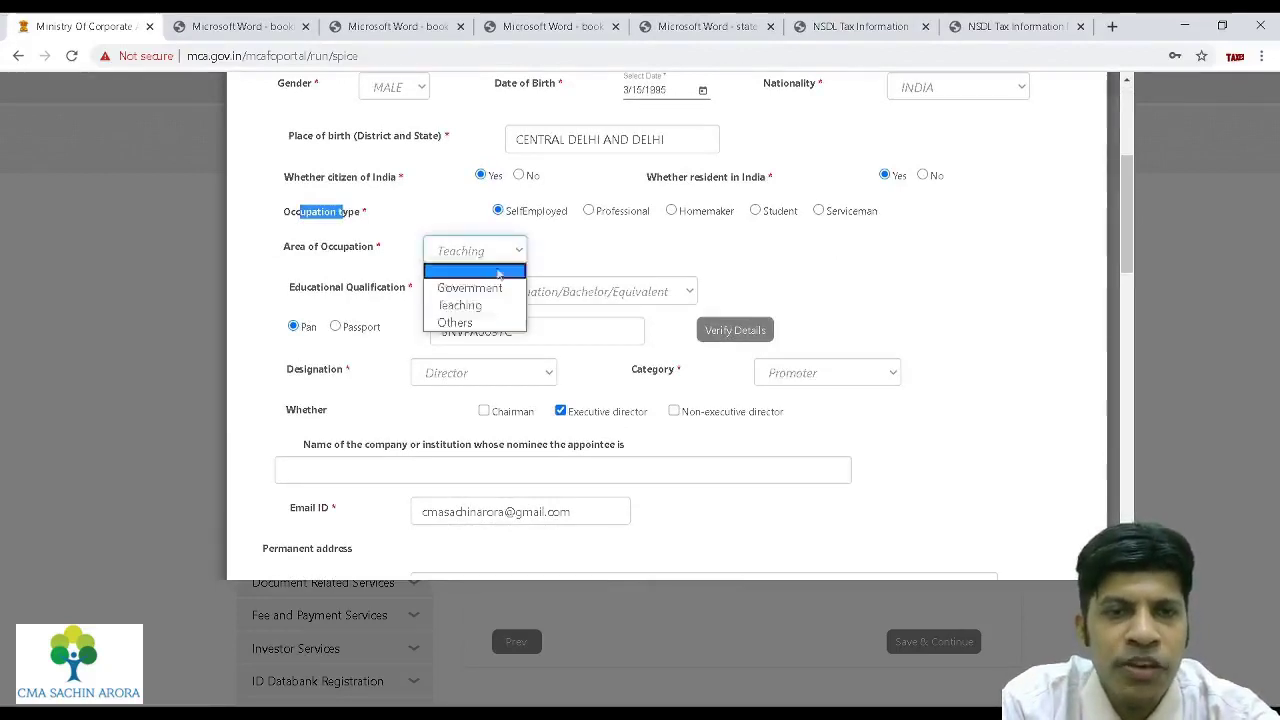
pyautogui.click(455, 323)
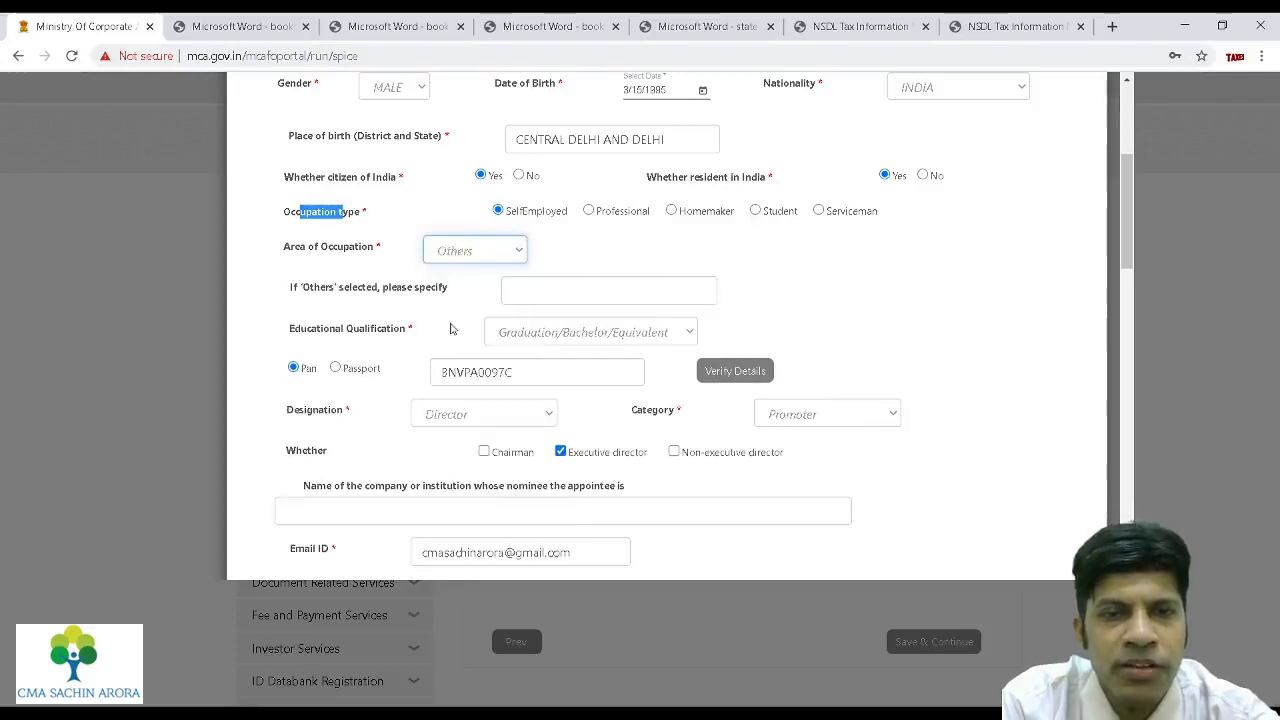
pyautogui.click(565, 294)
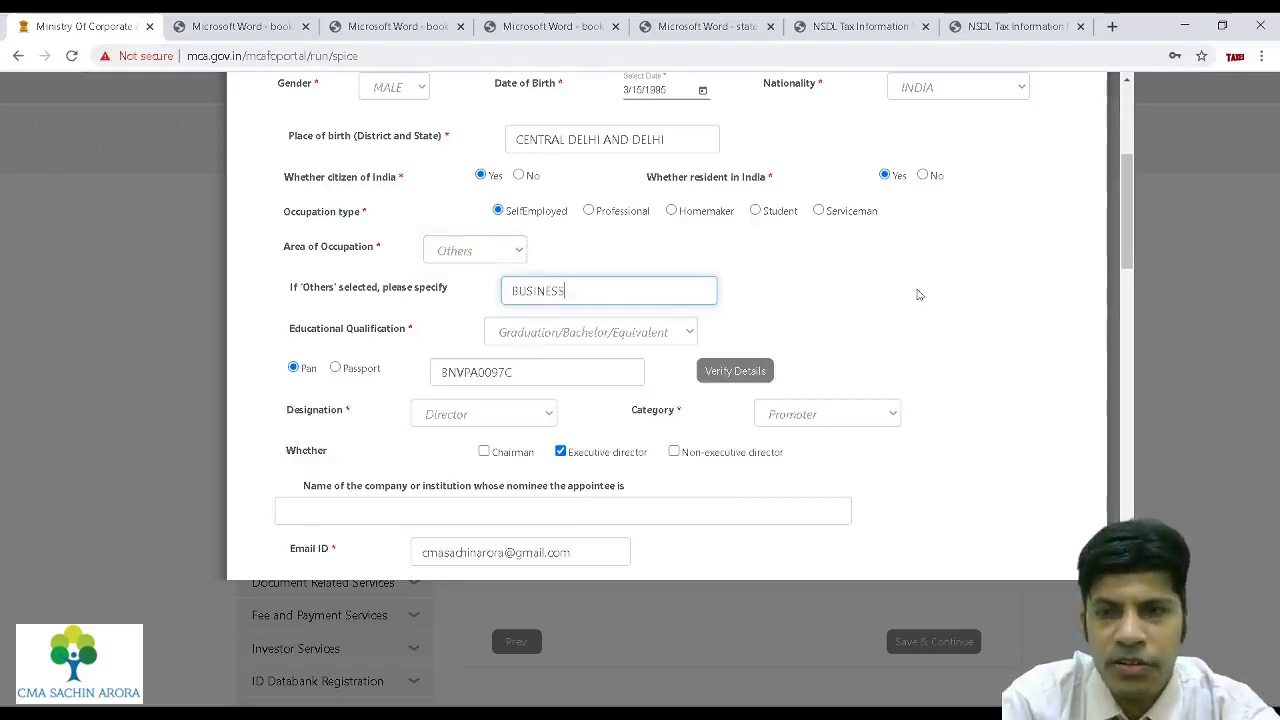
# Choose Director as the designation and Promoter as the category for the first subscriber cum director.
pyautogui.moveTo(1120, 226); pyautogui.dragTo(1120, 267)
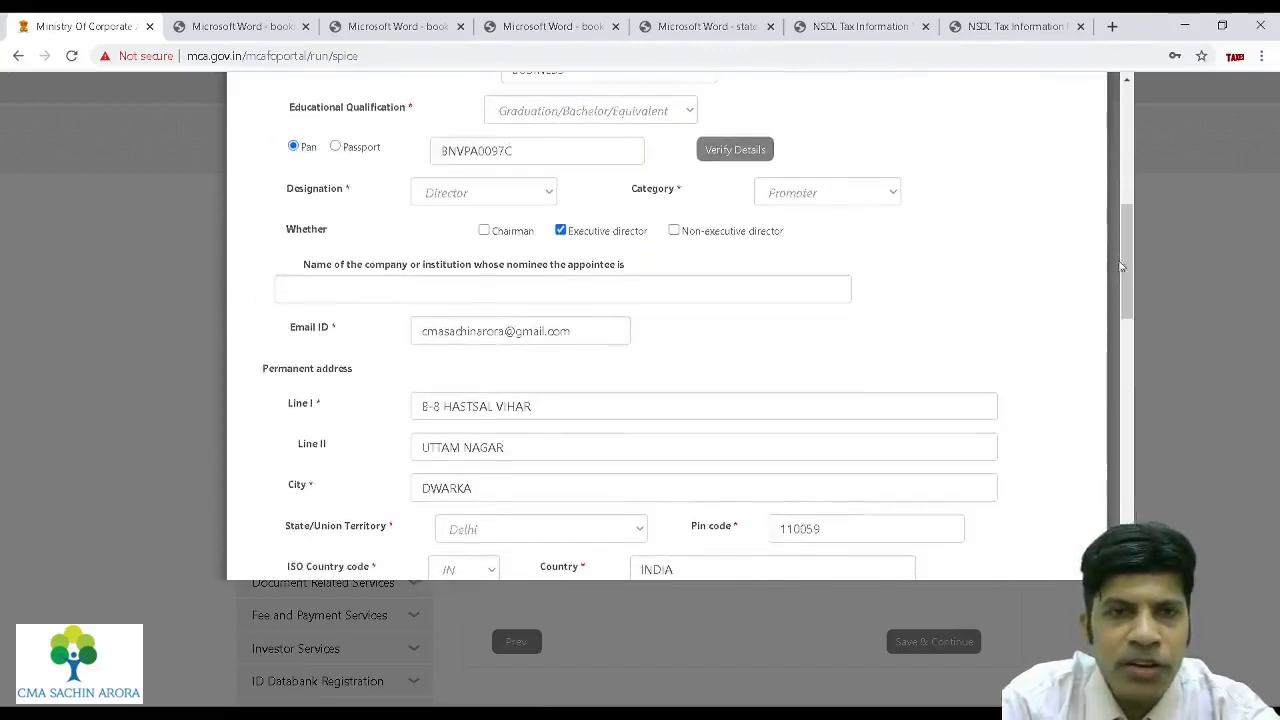
pyautogui.click(508, 192)
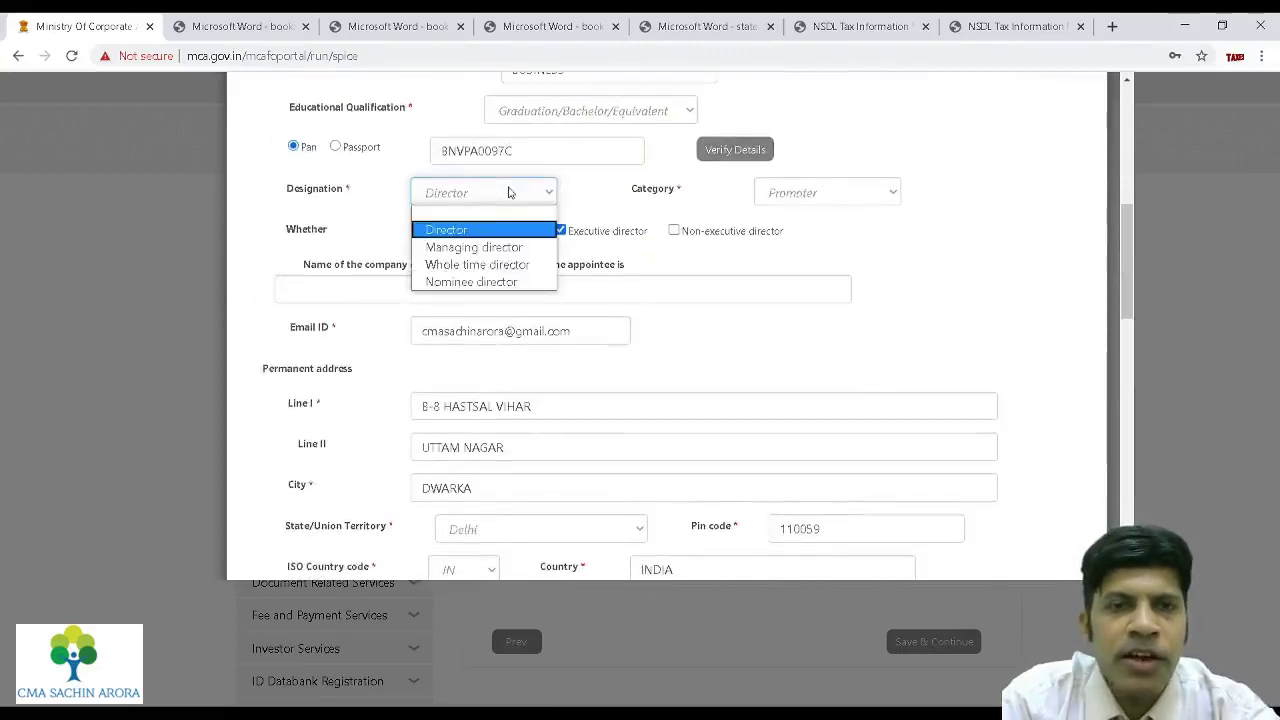
pyautogui.click(467, 231)
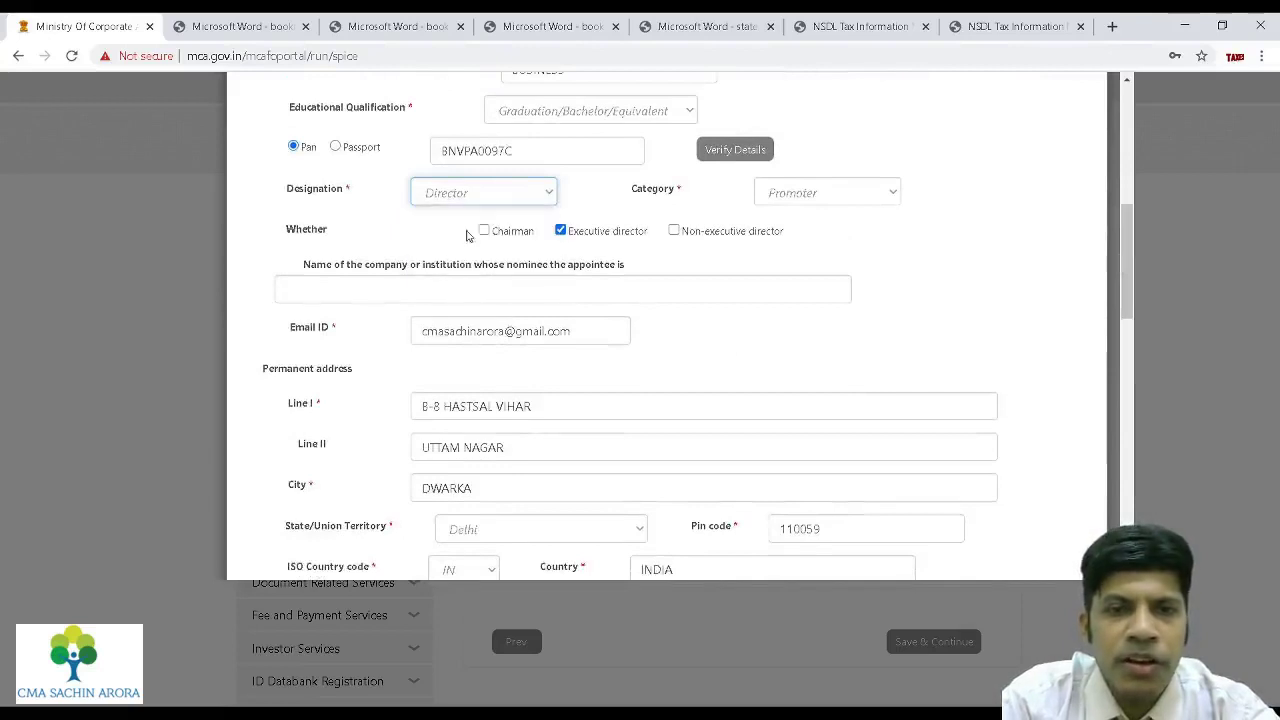
pyautogui.click(852, 192)
pyautogui.click(808, 232)
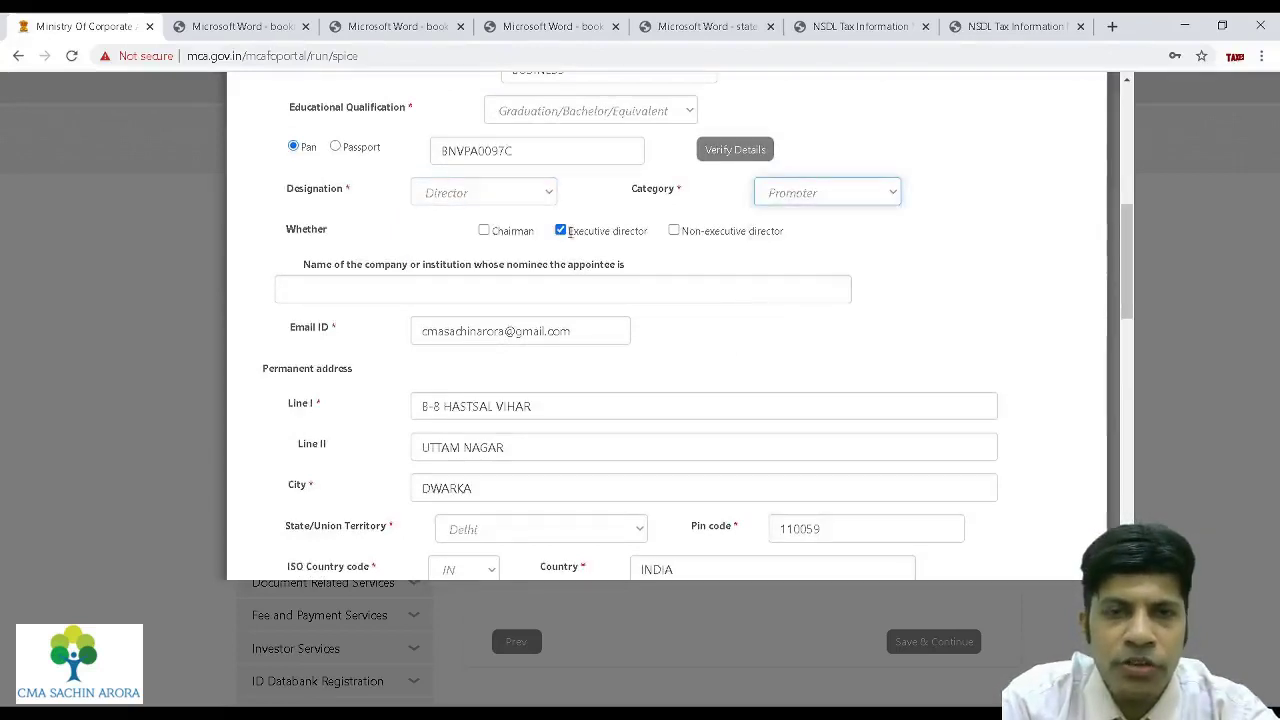
# Check the available options for proof of identity and residential proof in the first subscriber's particulars.
pyautogui.click(1126, 252)
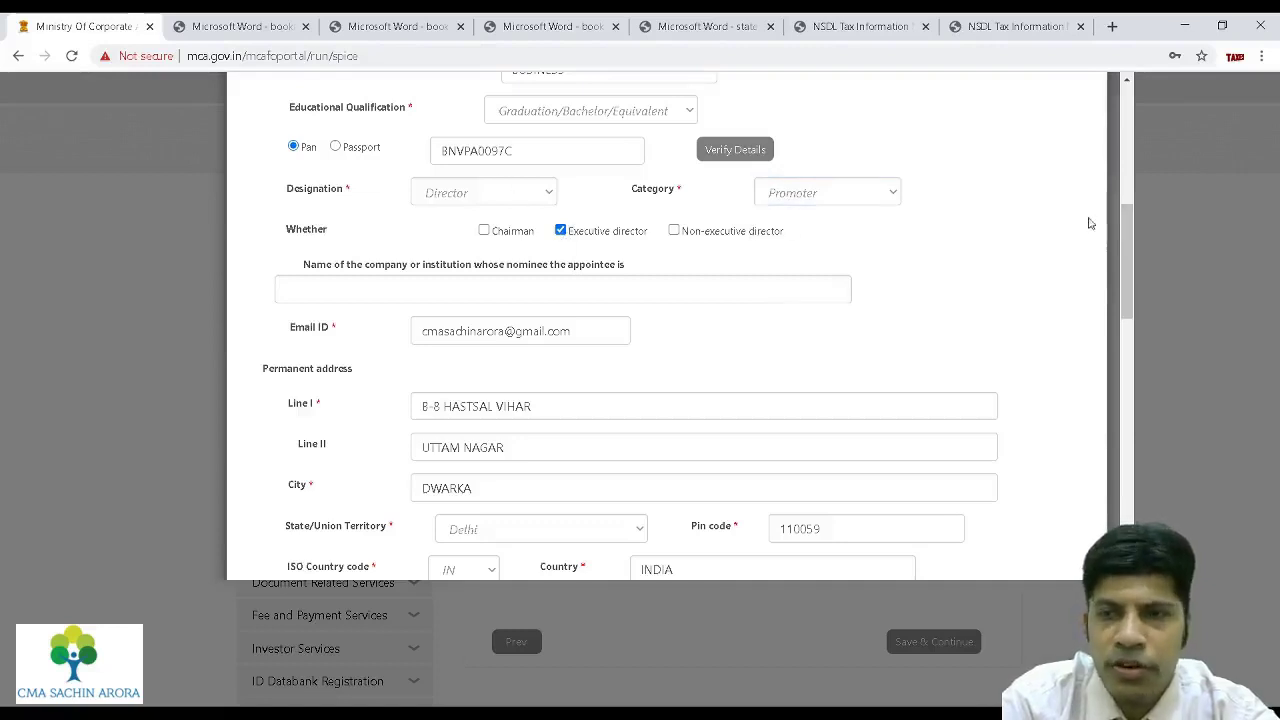
pyautogui.moveTo(1126, 247); pyautogui.dragTo(1115, 416)
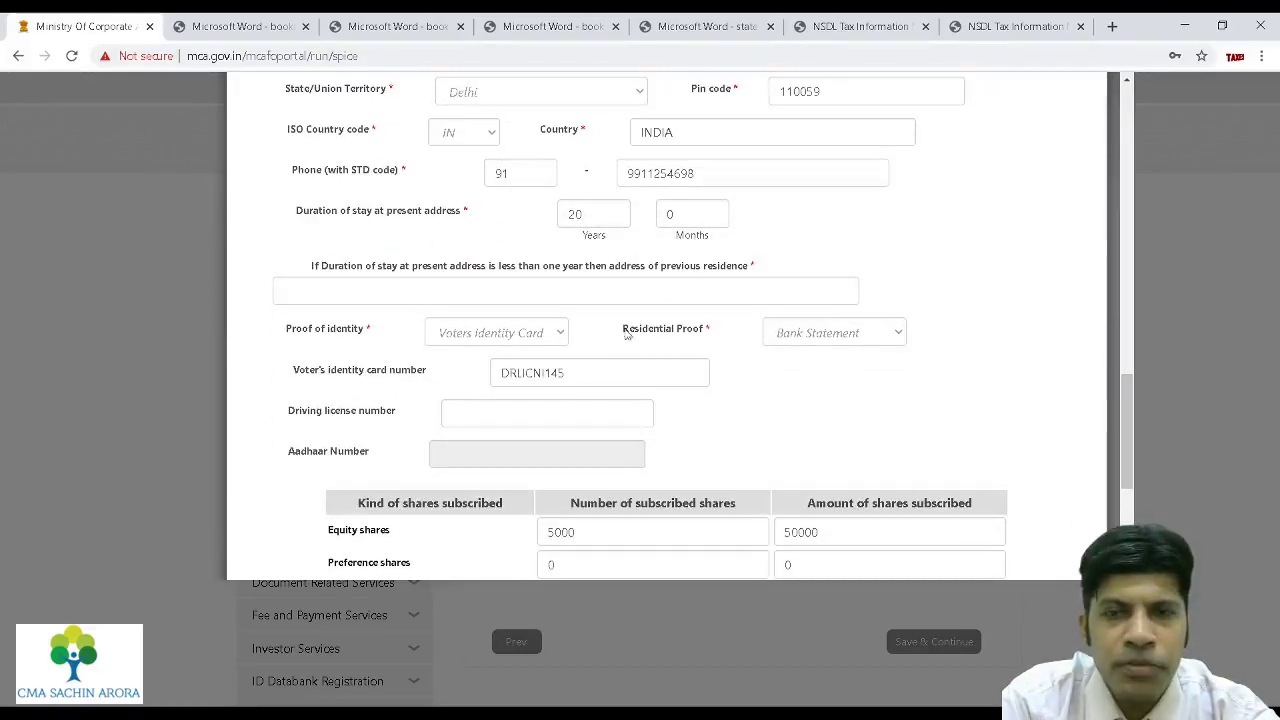
pyautogui.click(505, 340)
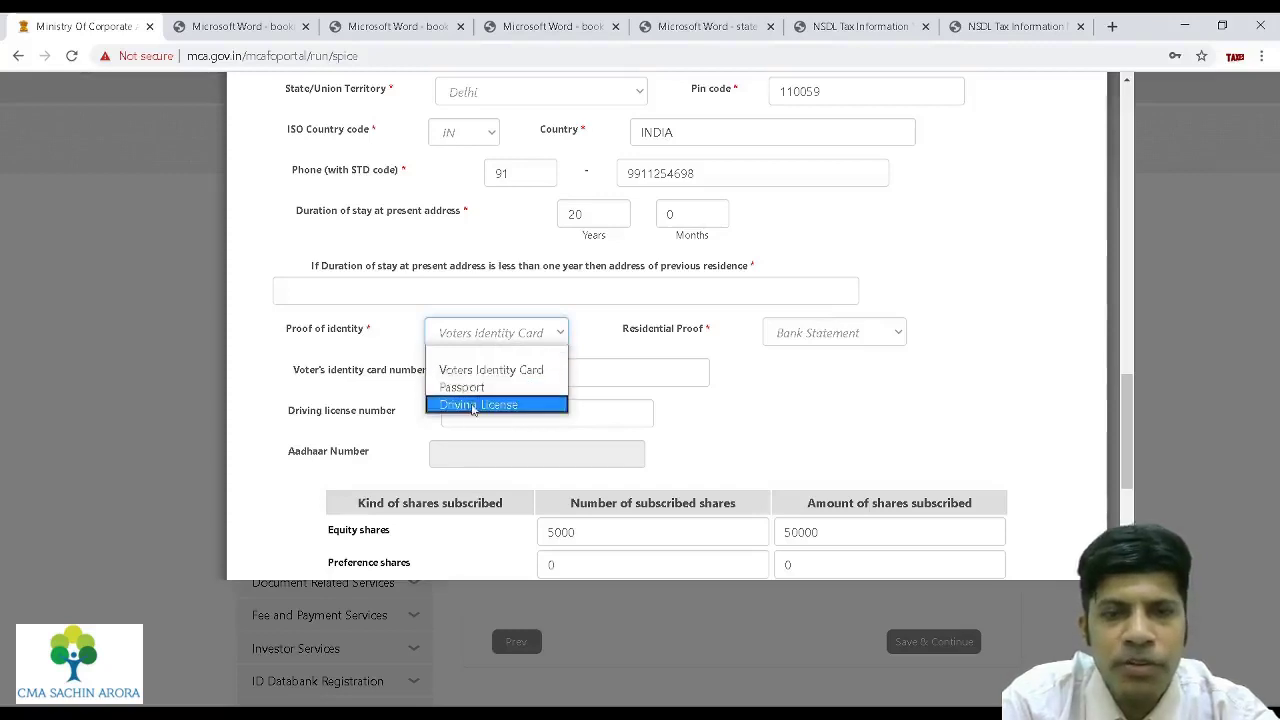
pyautogui.click(771, 432)
pyautogui.click(872, 340)
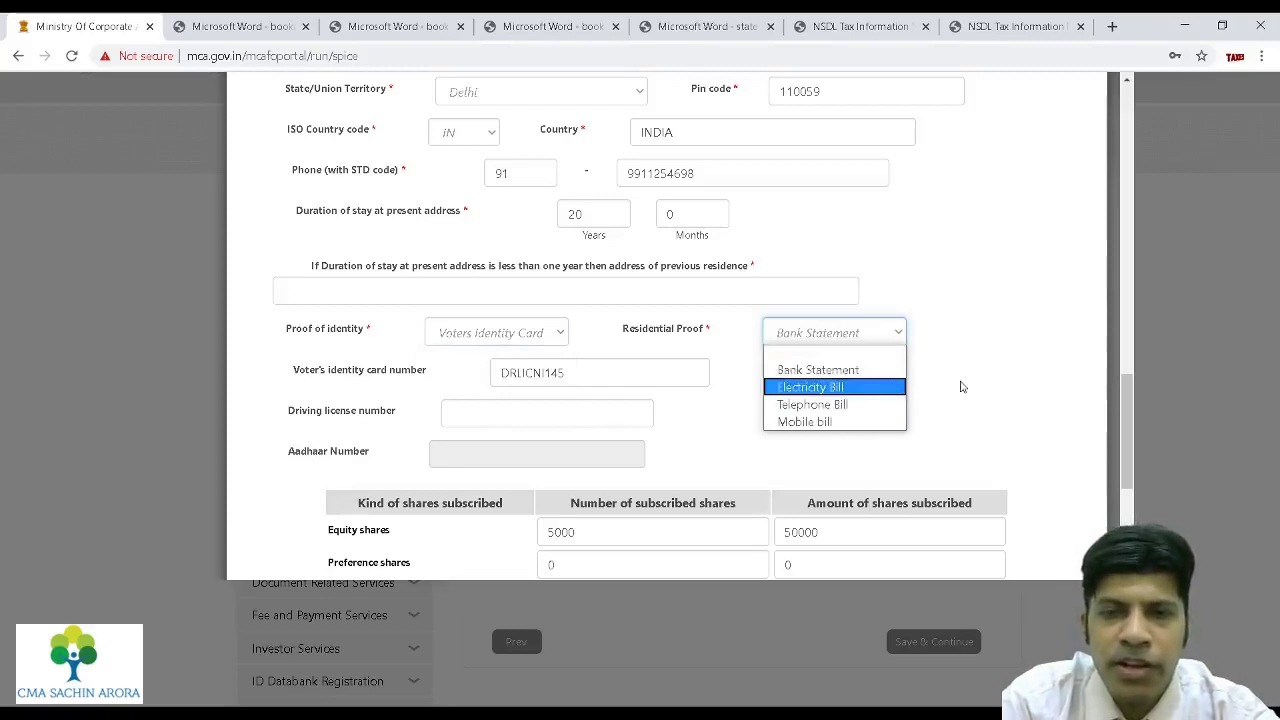
pyautogui.click(1040, 376)
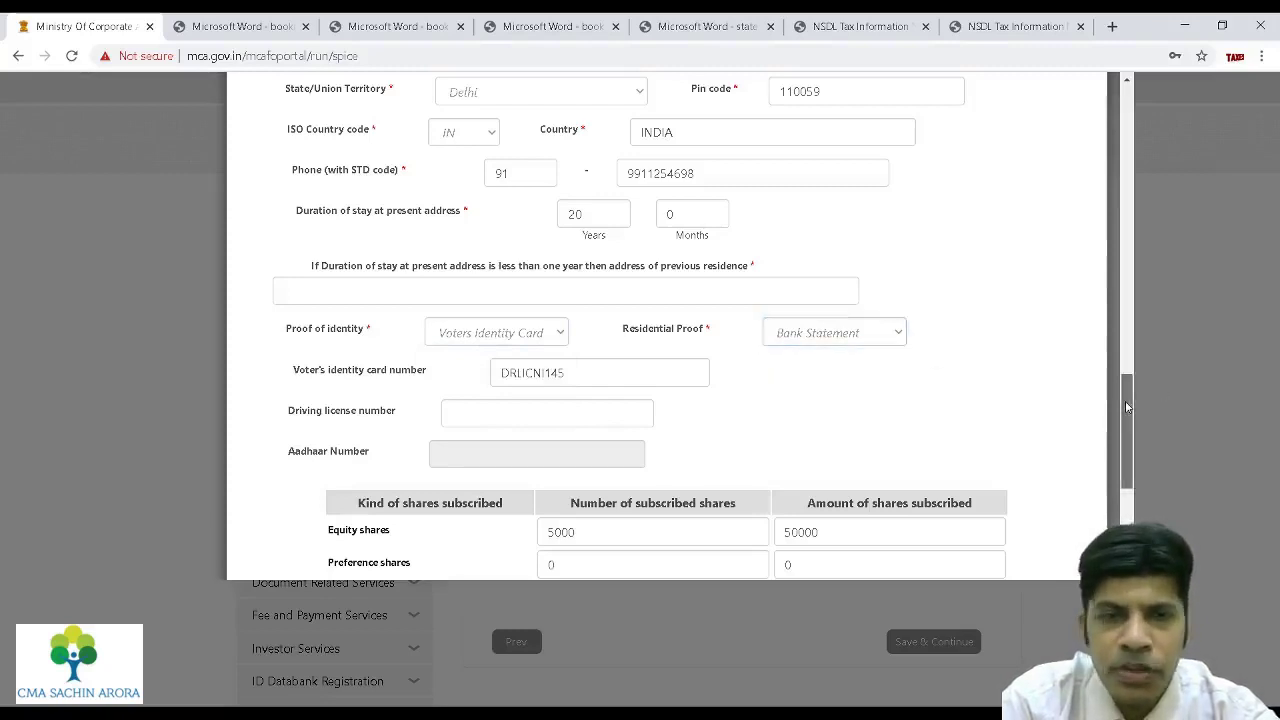
# Check the numbers and amounts of subscribed equity and preference shares, and submit the first subscriber cum director's particulars.
pyautogui.moveTo(1125, 402); pyautogui.dragTo(1125, 459)
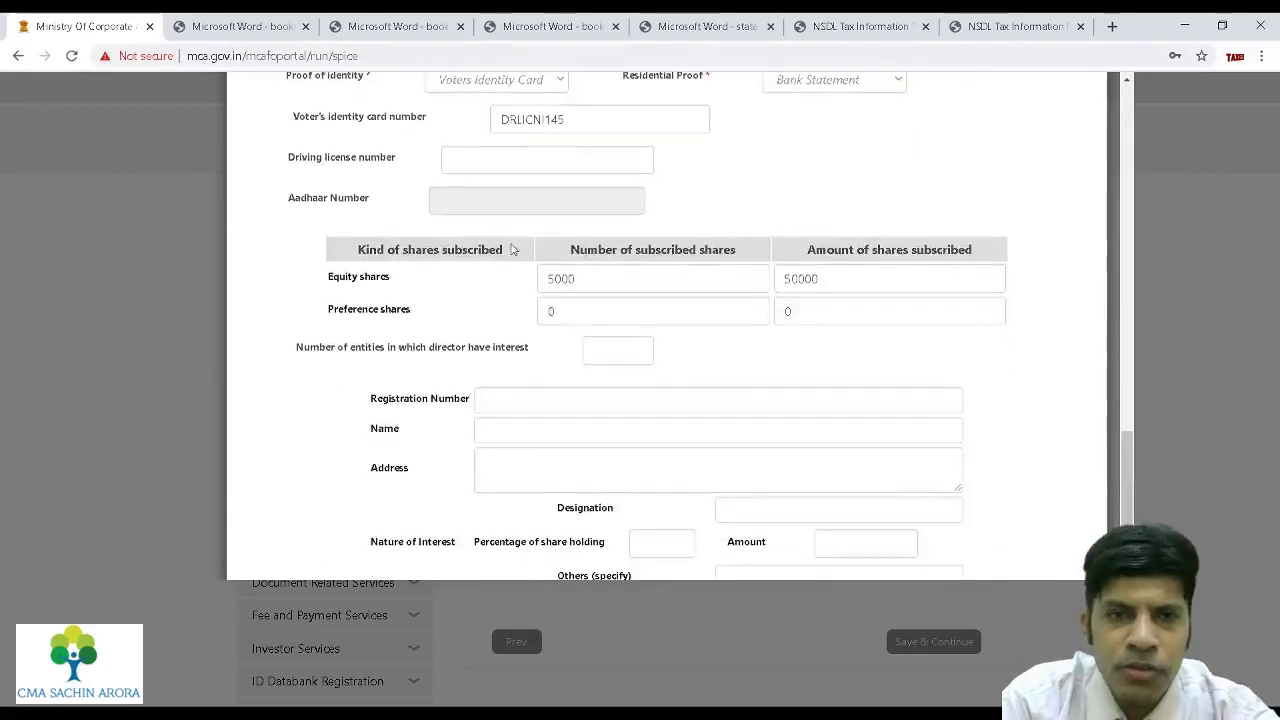
pyautogui.click(595, 280)
pyautogui.moveTo(577, 278); pyautogui.dragTo(537, 283)
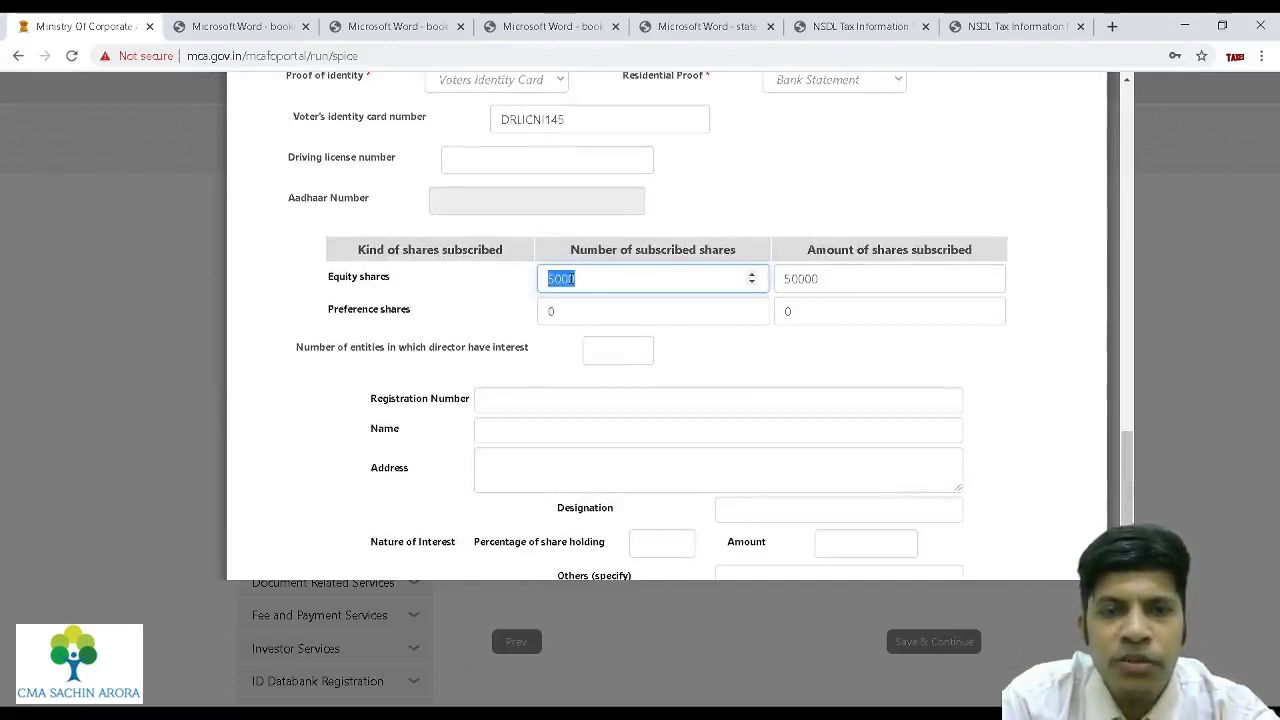
pyautogui.click(812, 285)
pyautogui.click(607, 285)
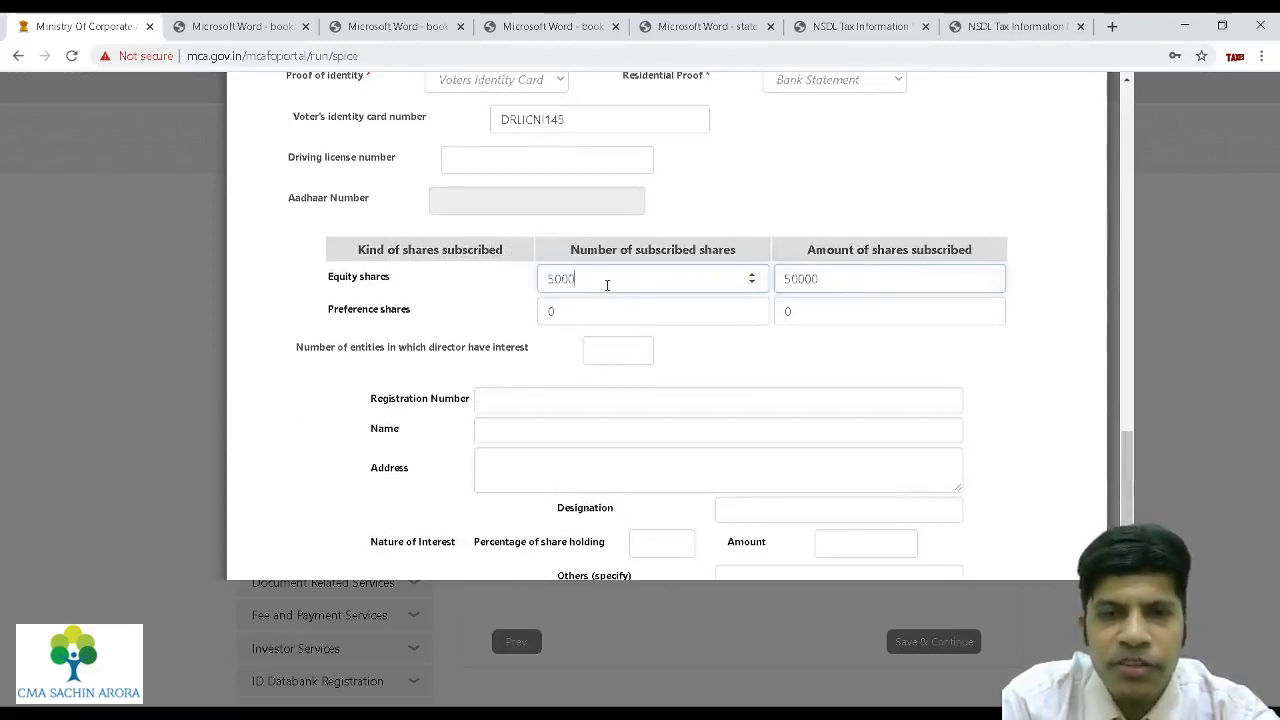
pyautogui.moveTo(607, 285); pyautogui.dragTo(509, 286)
pyautogui.moveTo(851, 277); pyautogui.dragTo(727, 287)
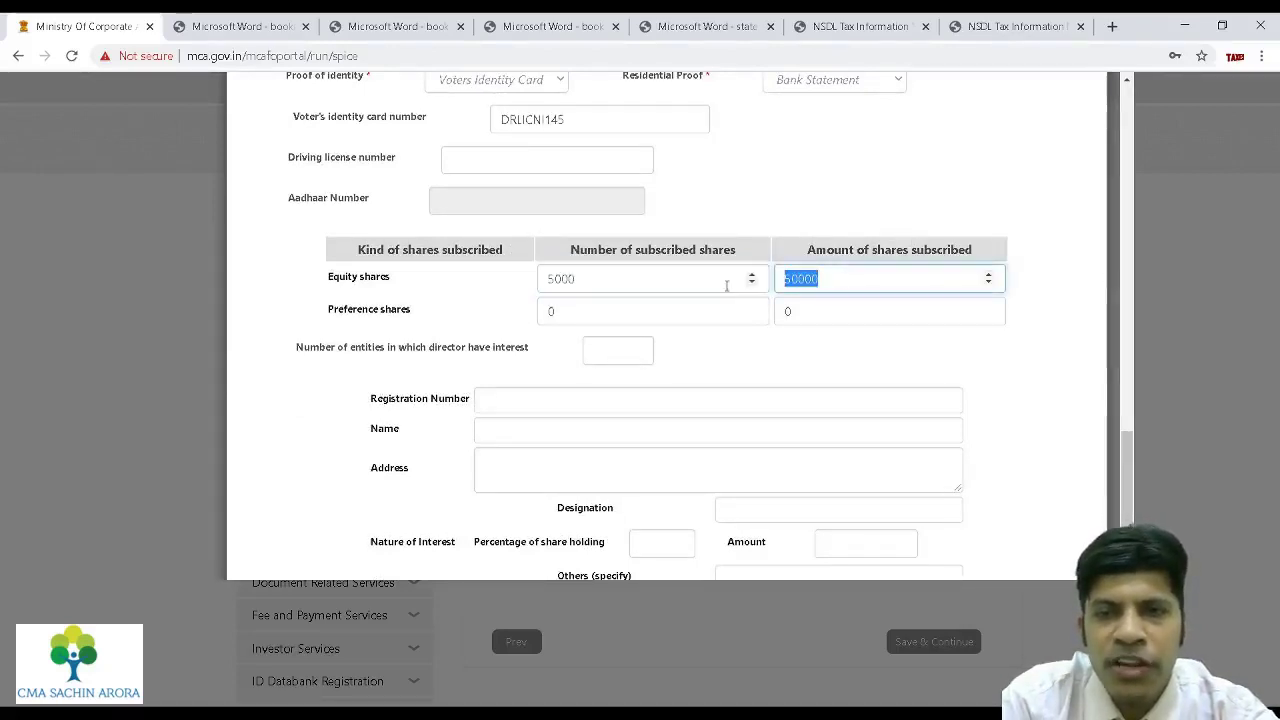
pyautogui.click(585, 316)
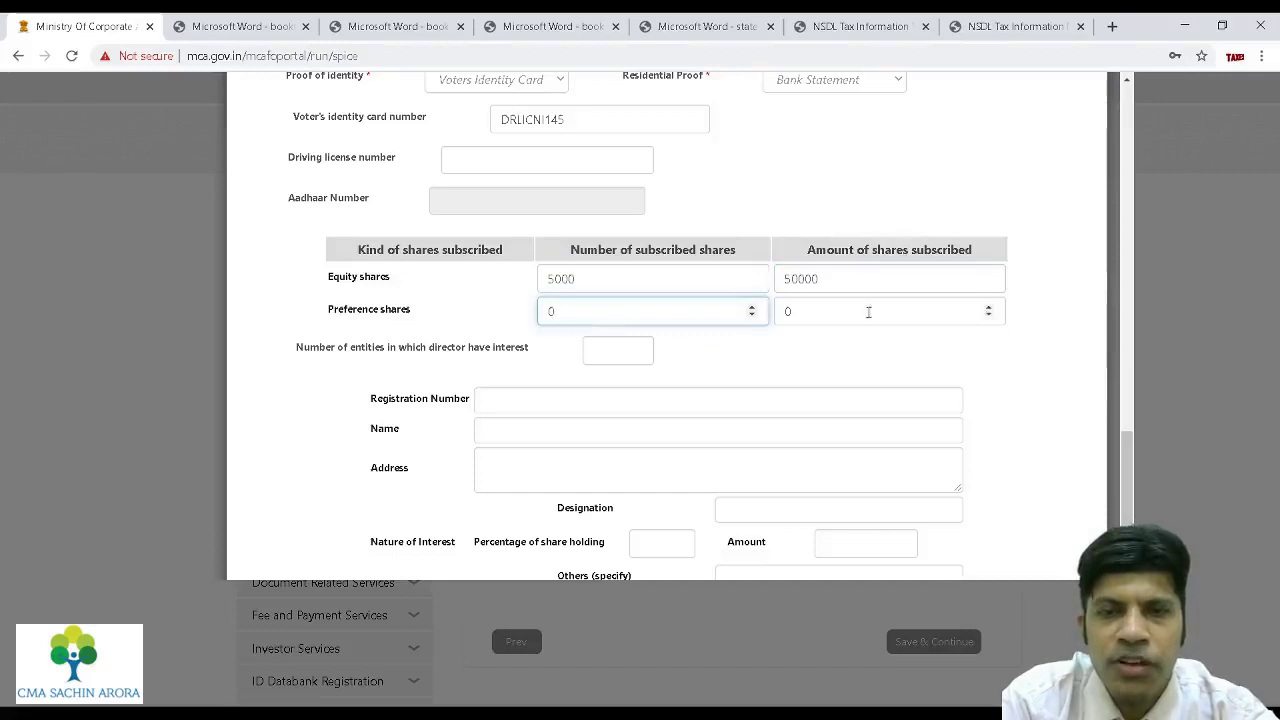
pyautogui.scroll(-2, 1126, 500)
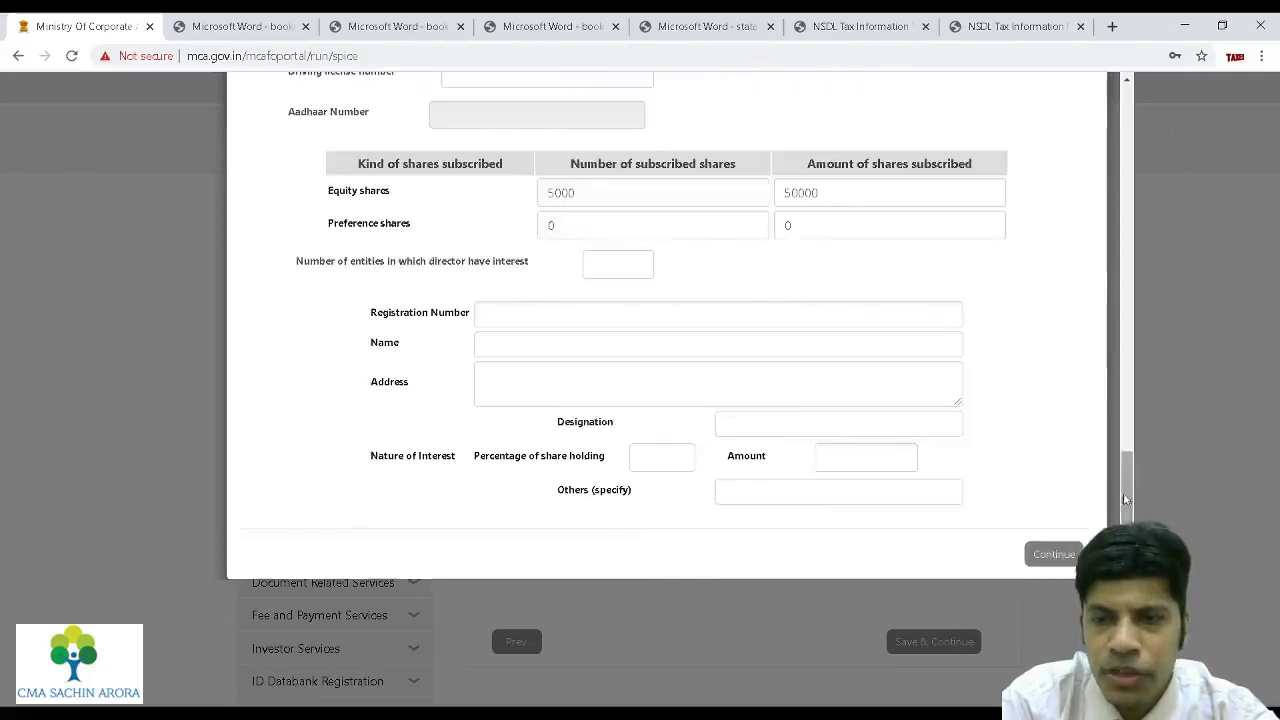
pyautogui.click(1050, 556)
# Check the second subscriber cum director's particulars, close the form, and save the Subscriber and Directors Details section.
pyautogui.scroll(-2, 1274, 452)
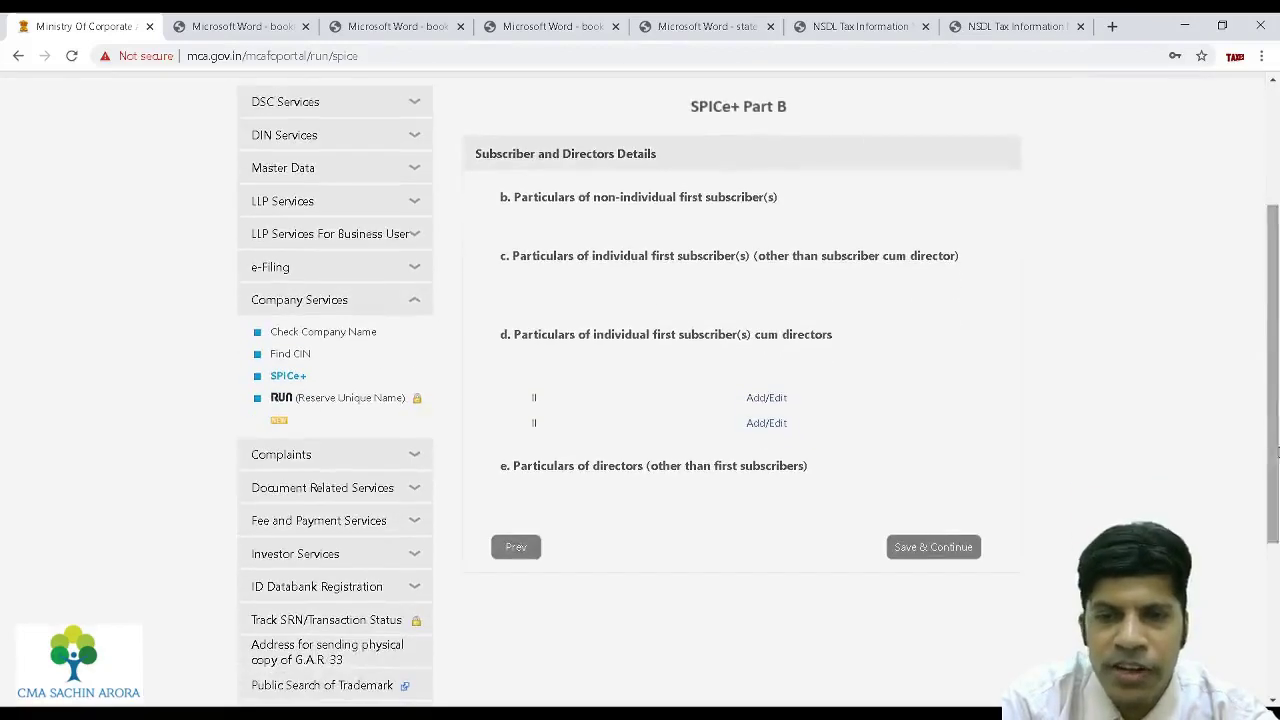
pyautogui.click(772, 424)
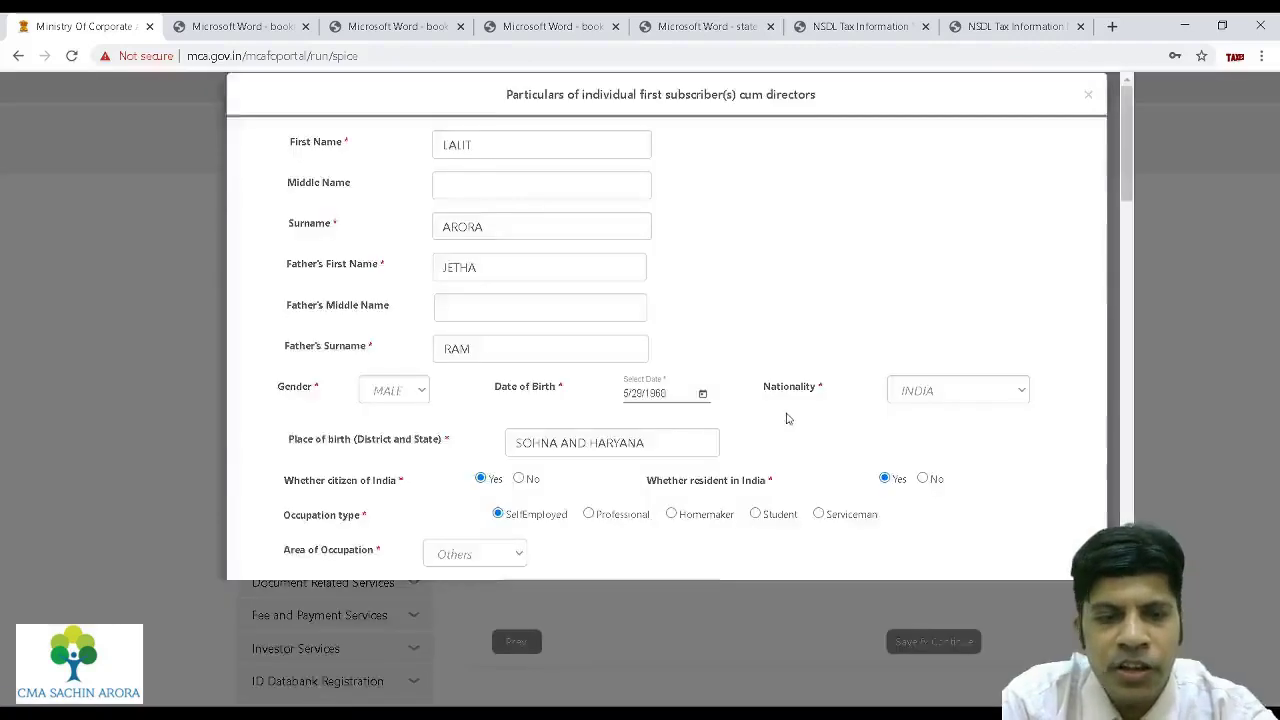
pyautogui.press('Escape')
pyautogui.moveTo(1274, 323); pyautogui.dragTo(1274, 402)
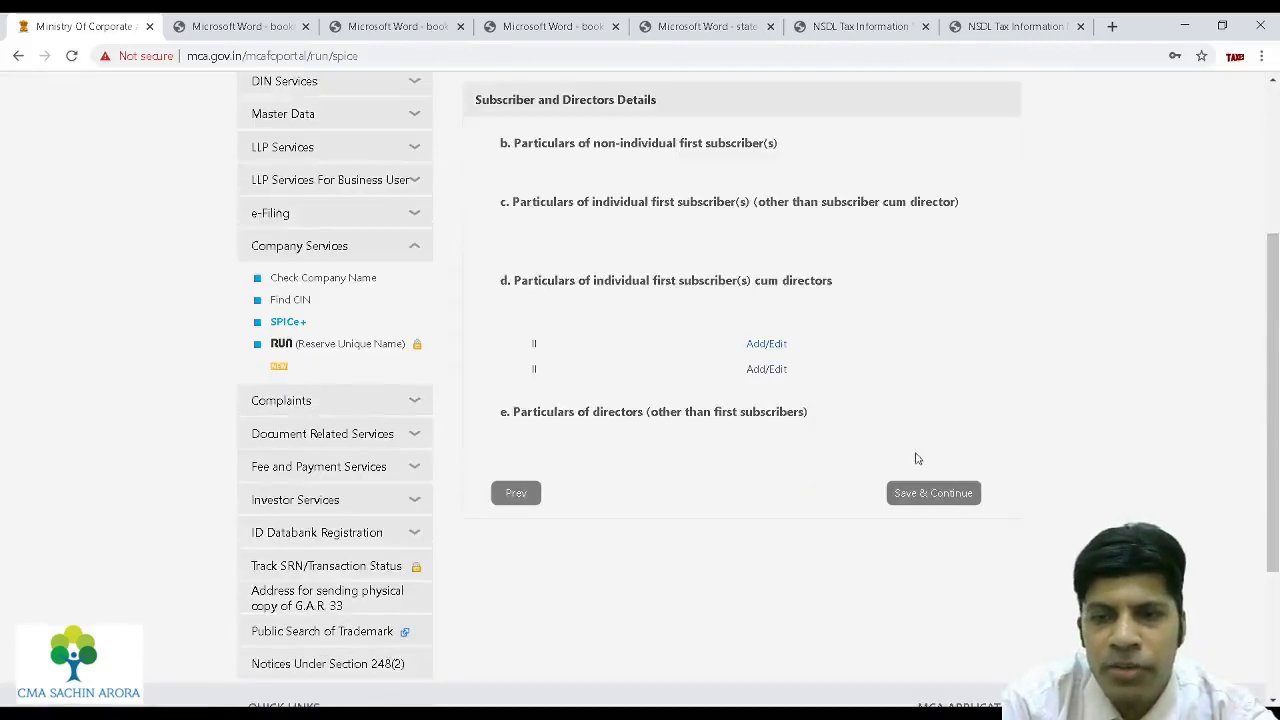
pyautogui.click(935, 495)
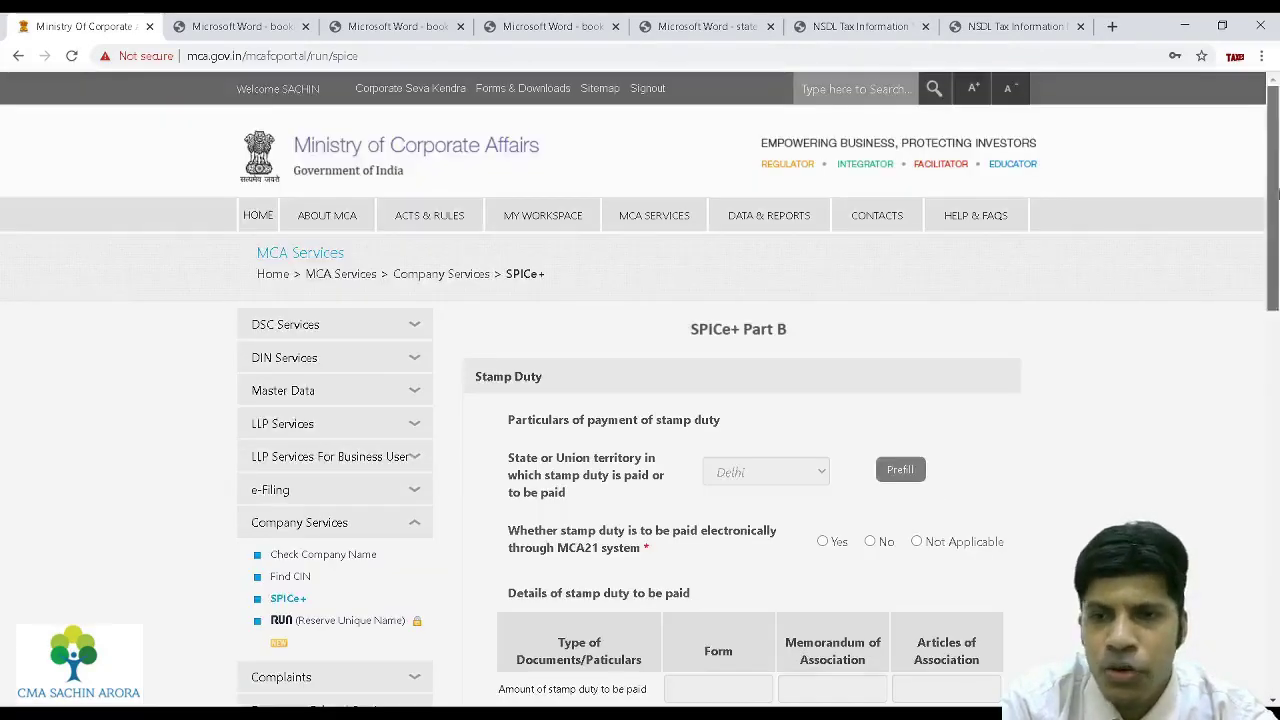
# Choose Yes for paying stamp duty electronically through the MCA21 system, and prefill and check the stamp duty amounts for Delhi.
pyautogui.moveTo(1277, 193); pyautogui.dragTo(1277, 273)
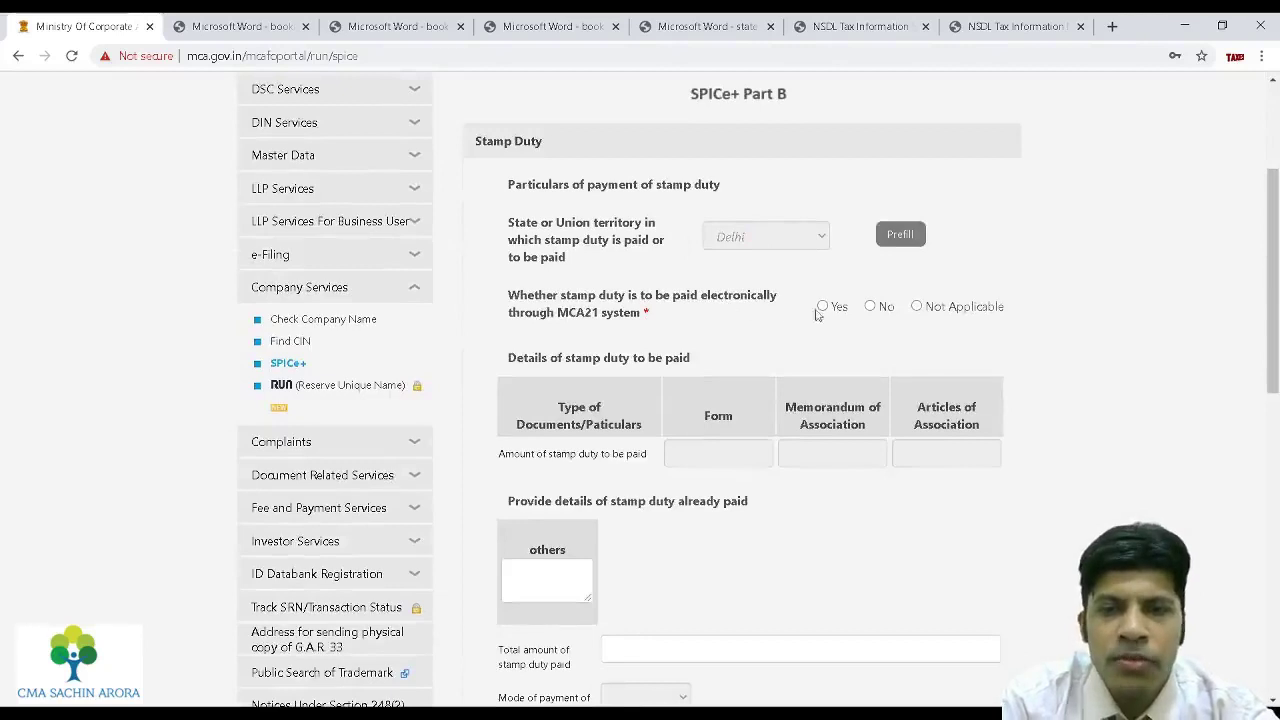
pyautogui.click(903, 238)
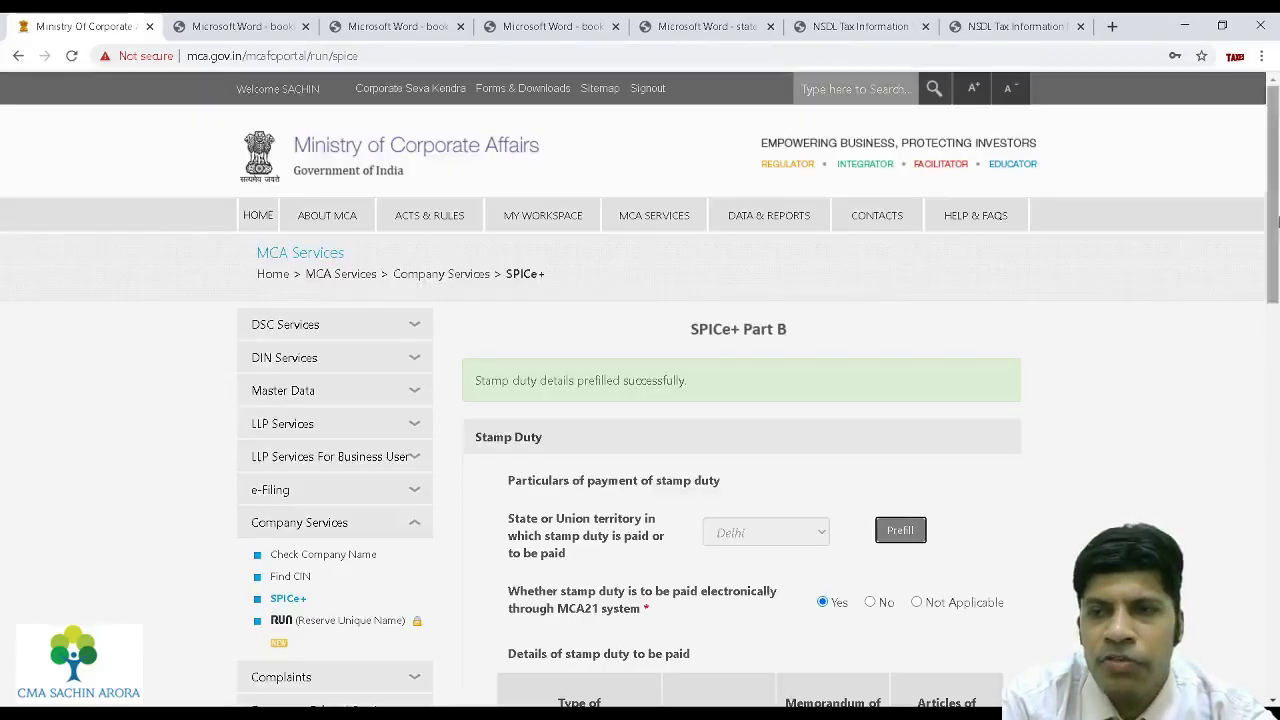
pyautogui.moveTo(1275, 221); pyautogui.dragTo(1277, 400)
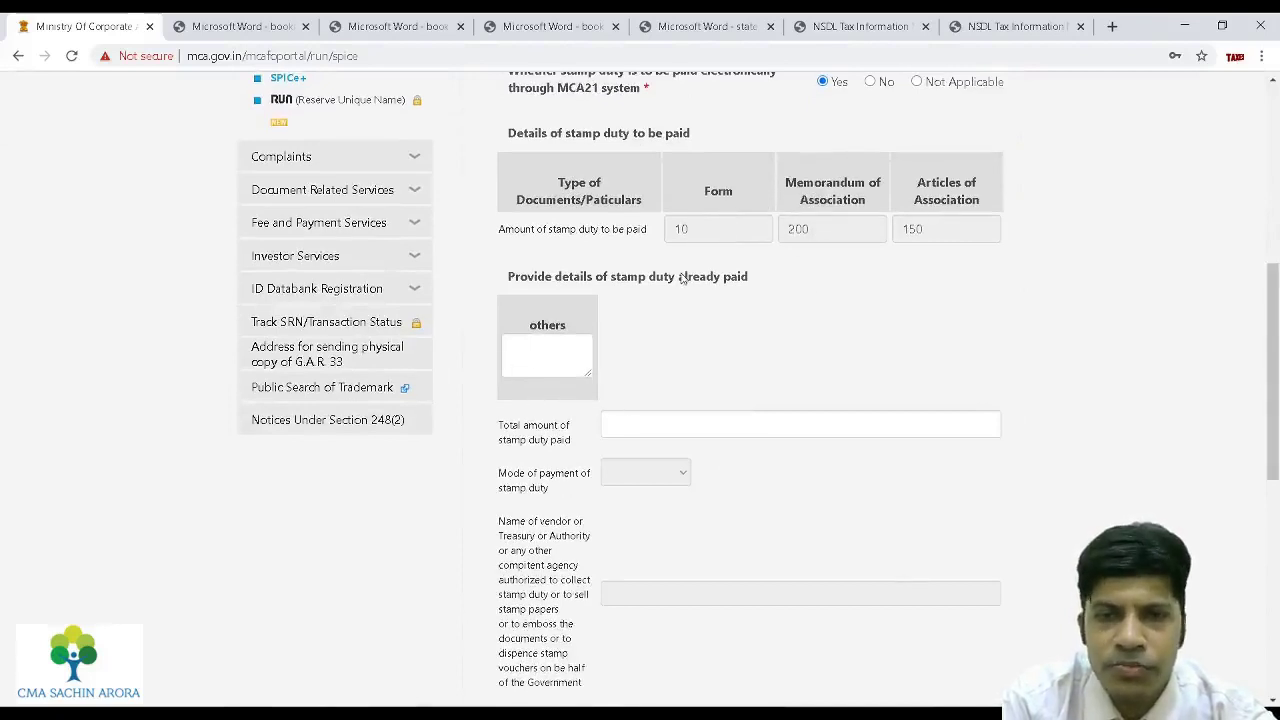
pyautogui.scroll(1, 1277, 345)
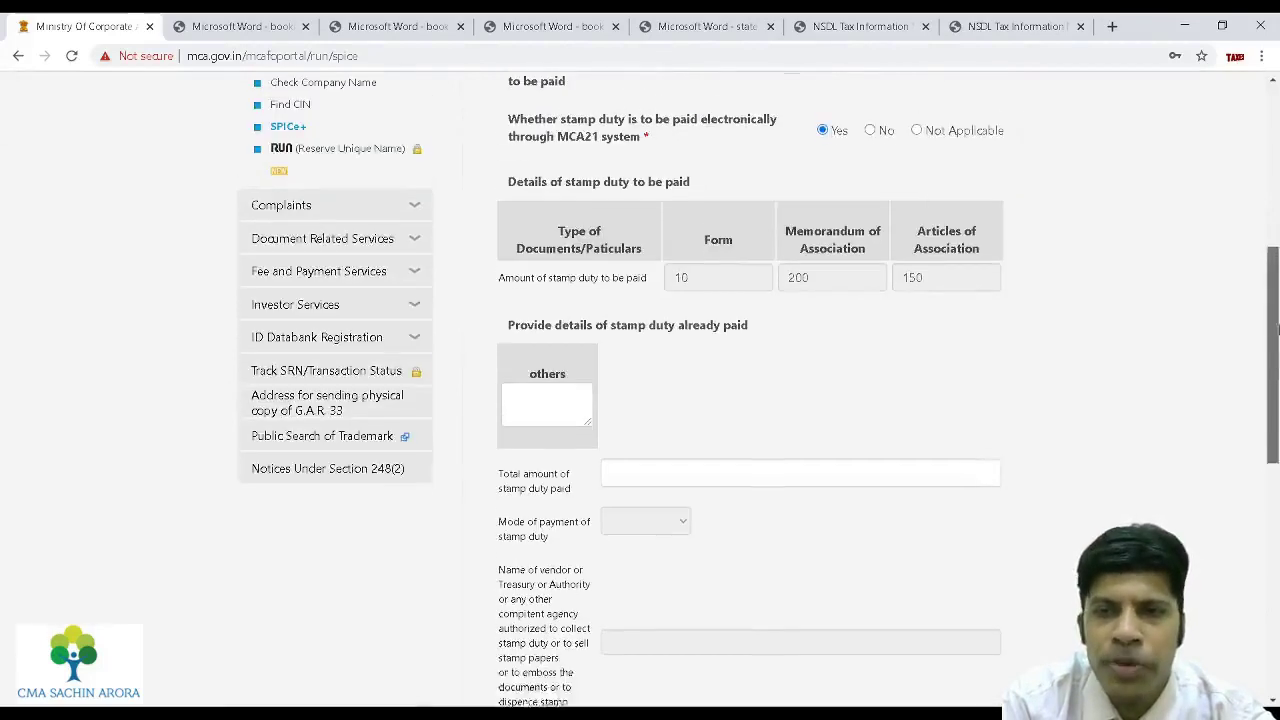
pyautogui.scroll(2, 541, 411)
# In the details of stamp duty already paid, enter NA for others and 0 as the total amount paid.
pyautogui.click(524, 540)
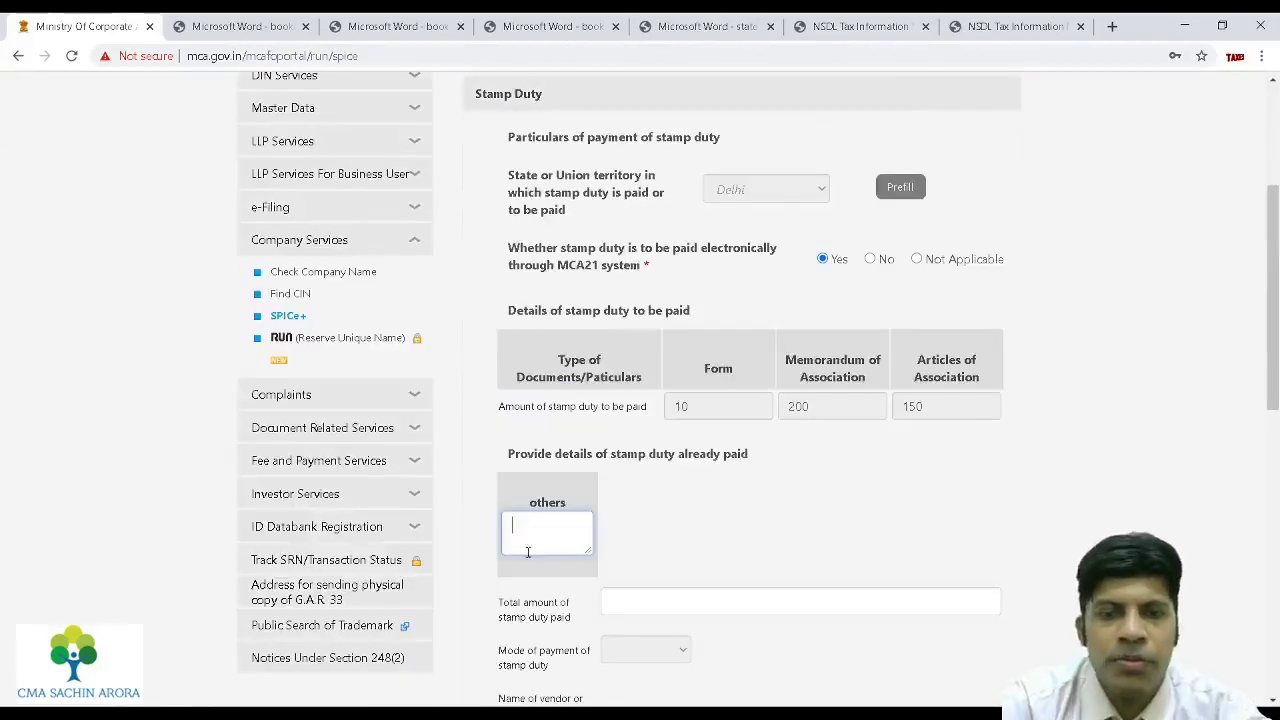
pyautogui.moveTo(629, 467); pyautogui.dragTo(692, 462)
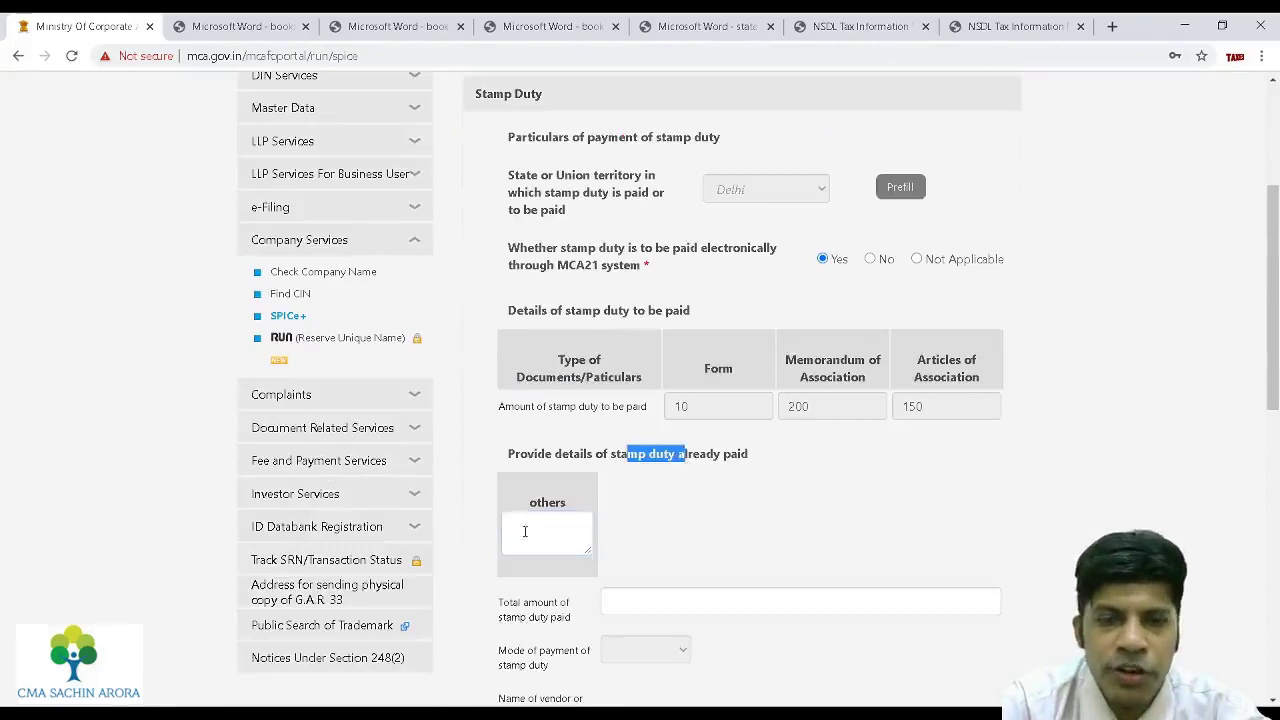
pyautogui.click(513, 537)
pyautogui.write('NA')
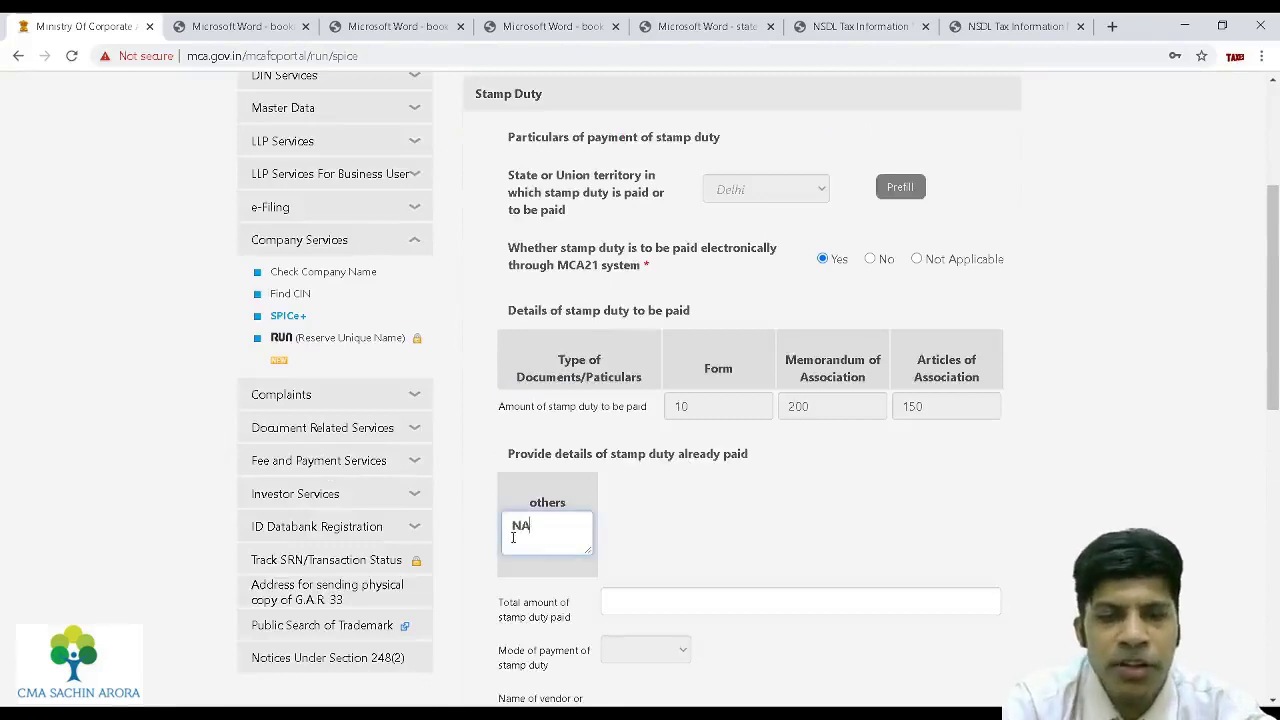
pyautogui.press('Tab')
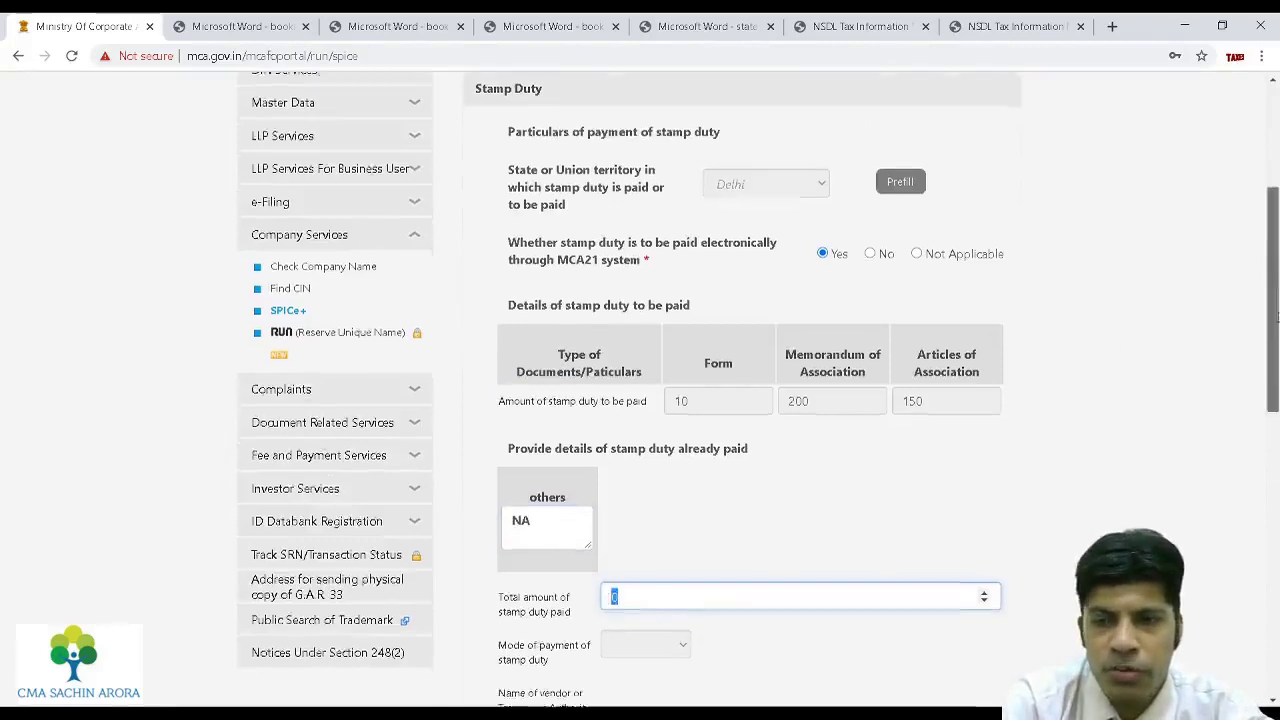
pyautogui.moveTo(1275, 270); pyautogui.dragTo(1275, 530)
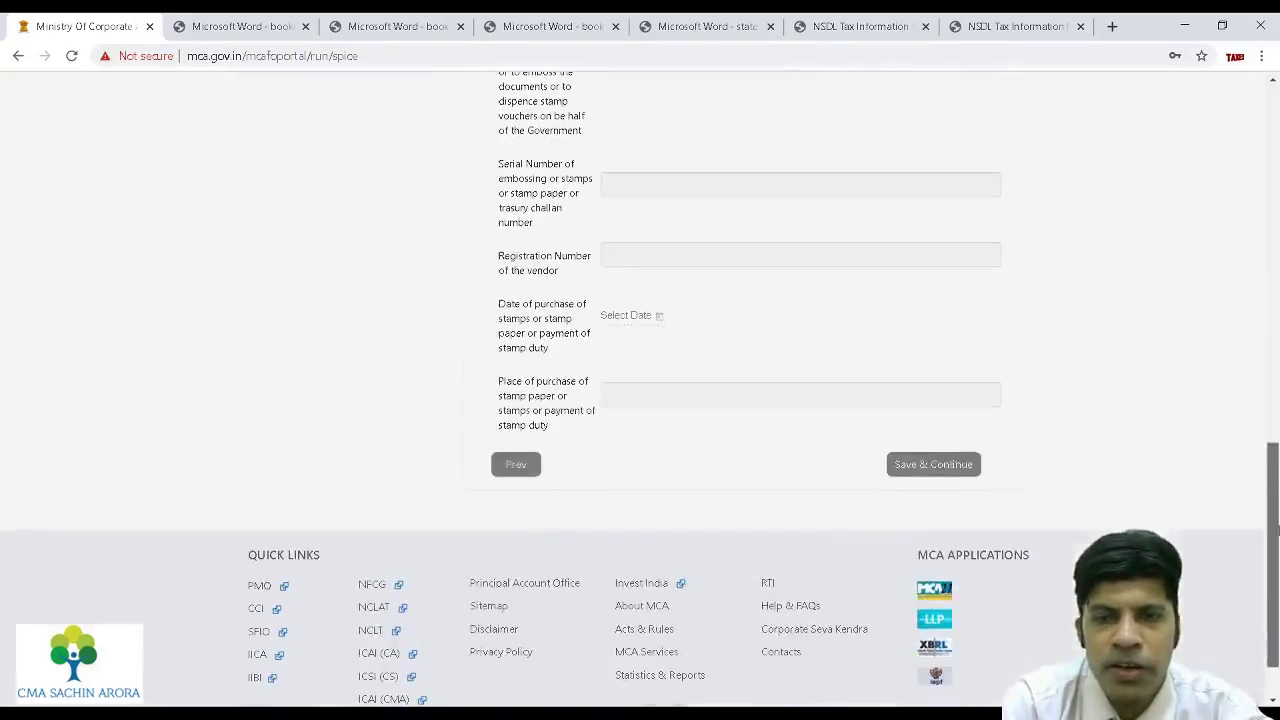
# Save the stamp duty section and examine the PAN-specific and TAN-specific parts of the PAN/TAN Information section.
pyautogui.click(940, 464)
pyautogui.moveTo(1277, 268); pyautogui.dragTo(1192, 363)
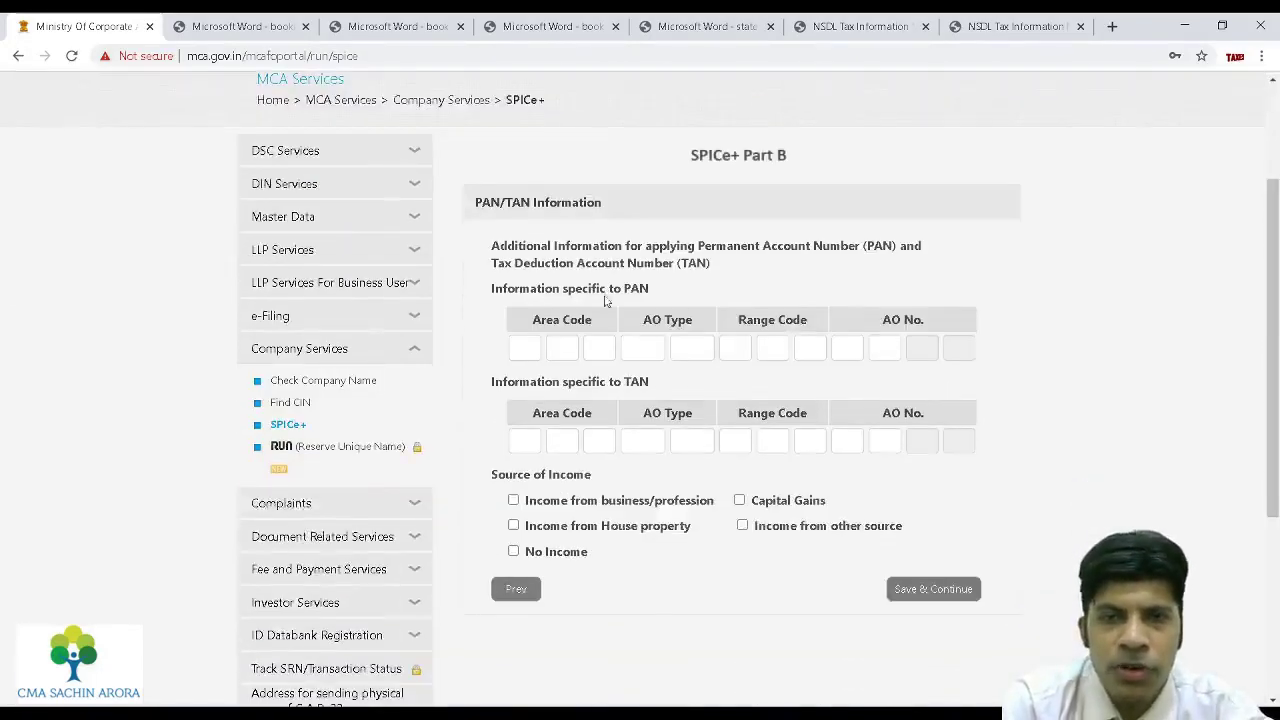
pyautogui.moveTo(603, 297); pyautogui.dragTo(655, 301)
pyautogui.moveTo(606, 386); pyautogui.dragTo(665, 388)
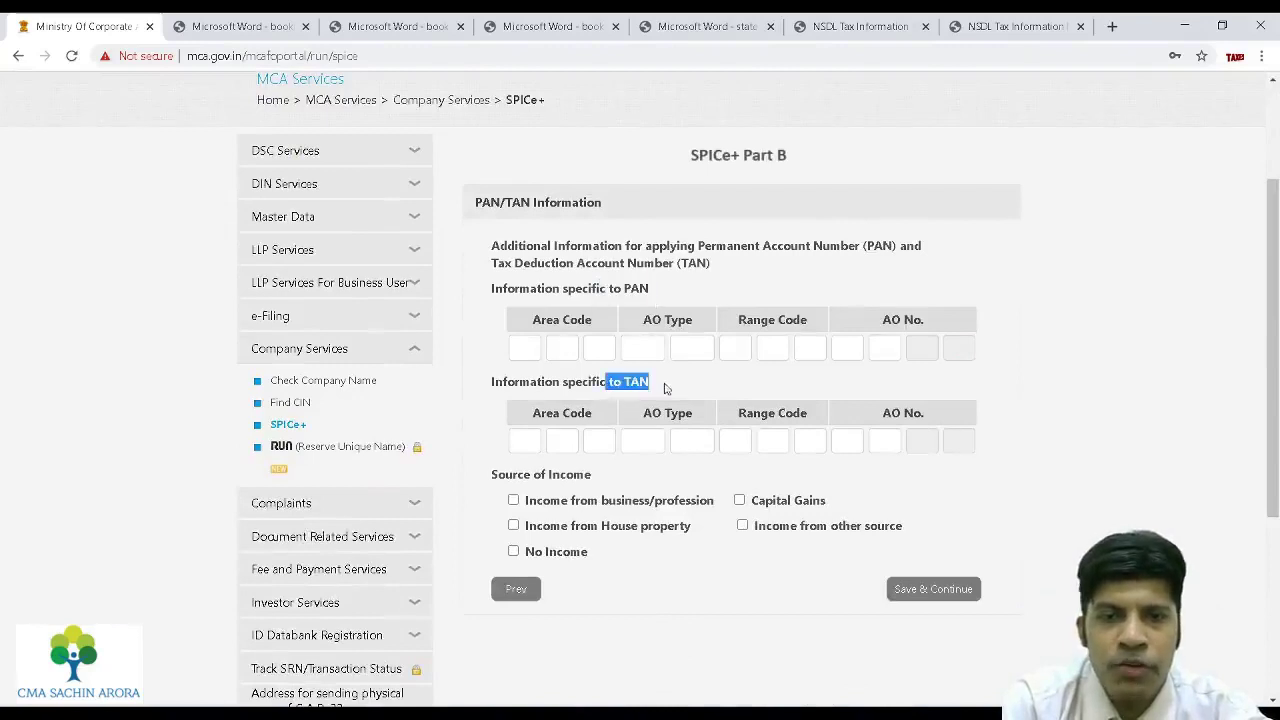
pyautogui.moveTo(600, 292); pyautogui.dragTo(673, 293)
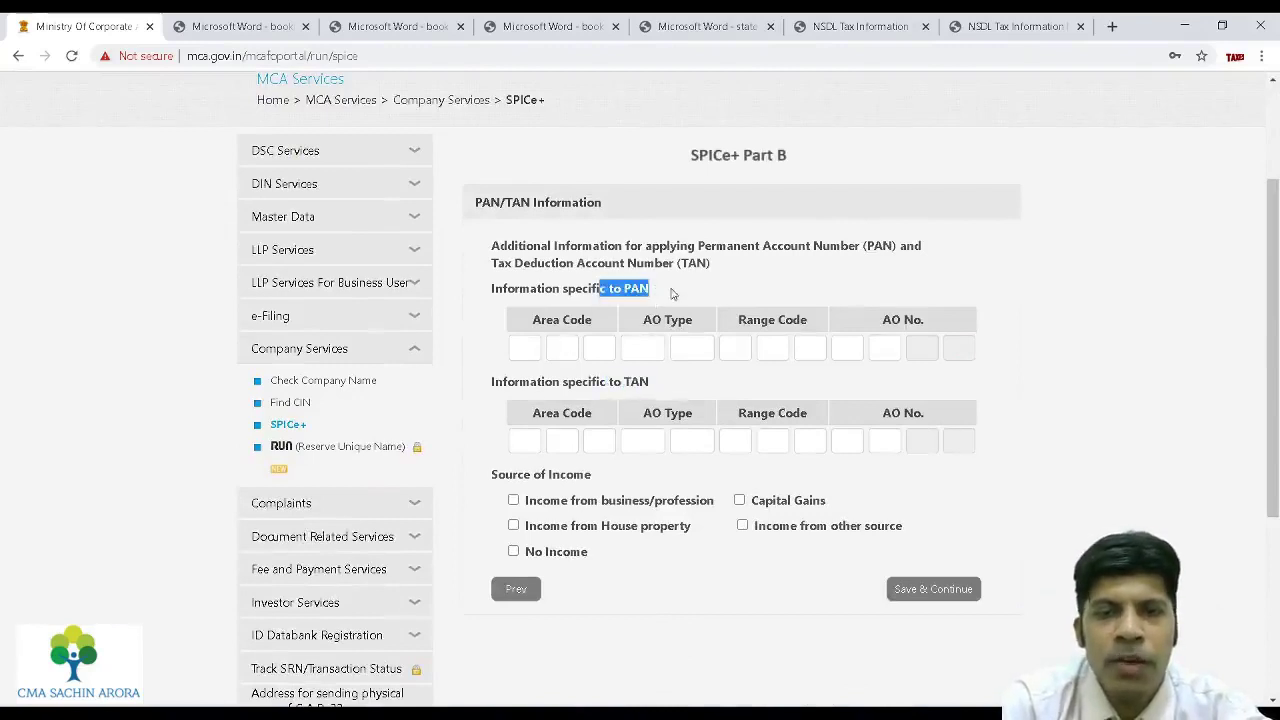
pyautogui.moveTo(582, 382); pyautogui.dragTo(648, 384)
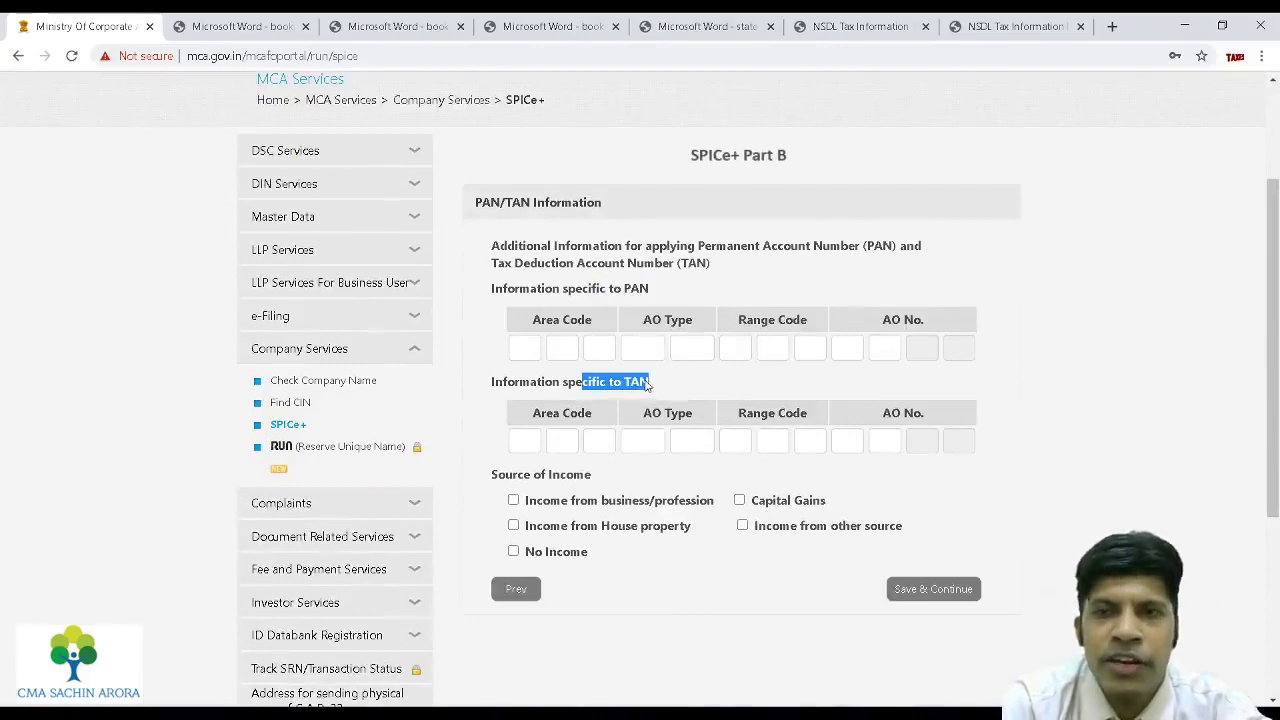
# Look up the Delhi AO codes on NSDL and fill in DEL W 244 02 for PAN and DEL W 391 01 for TAN.
pyautogui.click(860, 26)
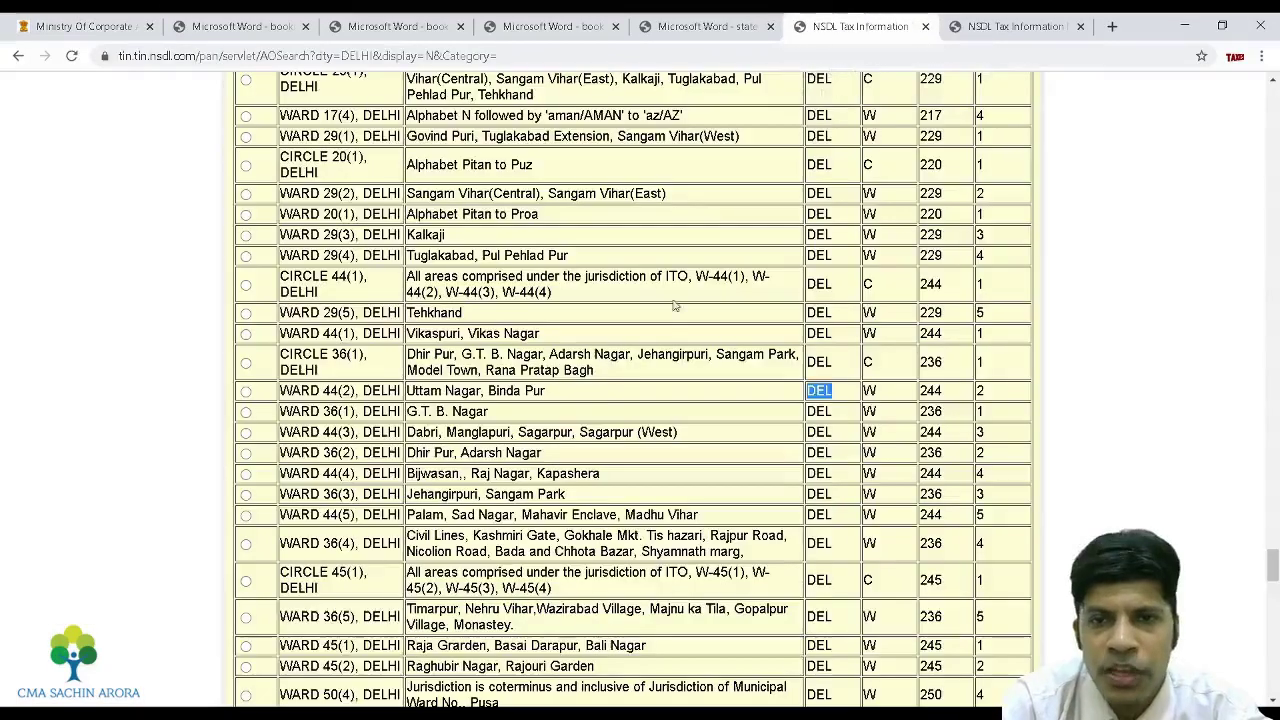
pyautogui.click(797, 385)
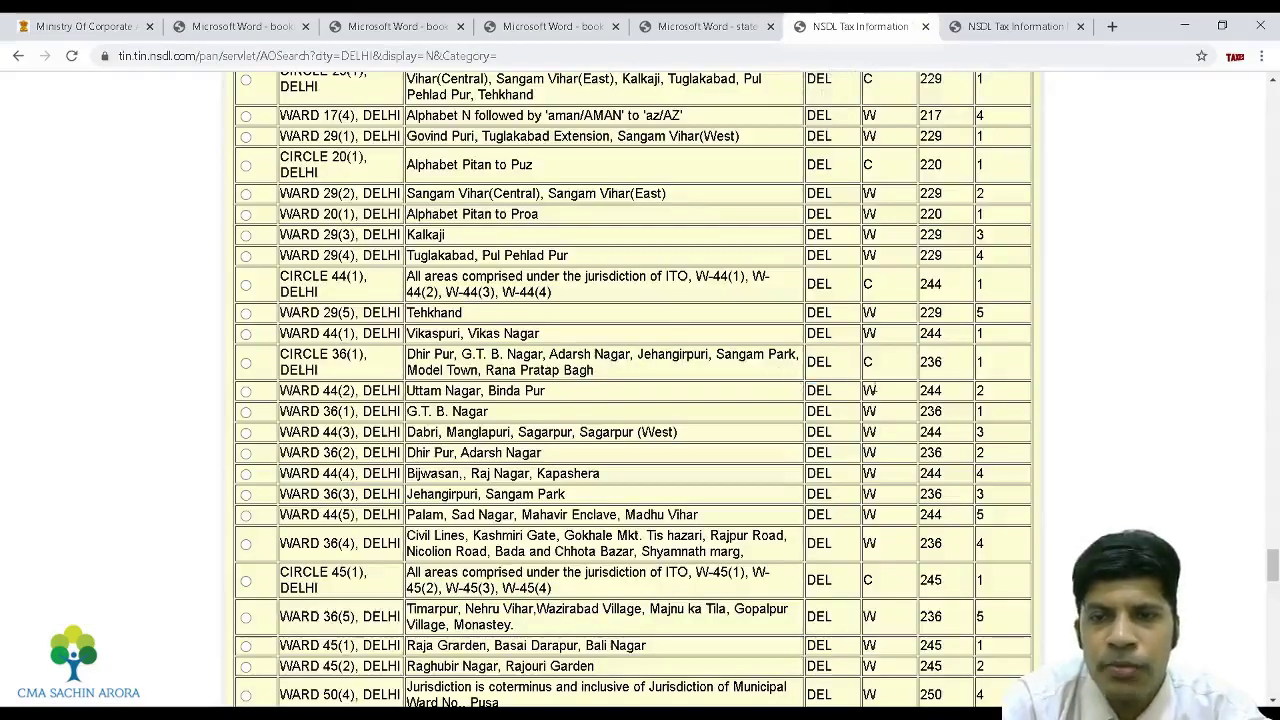
pyautogui.click(1012, 26)
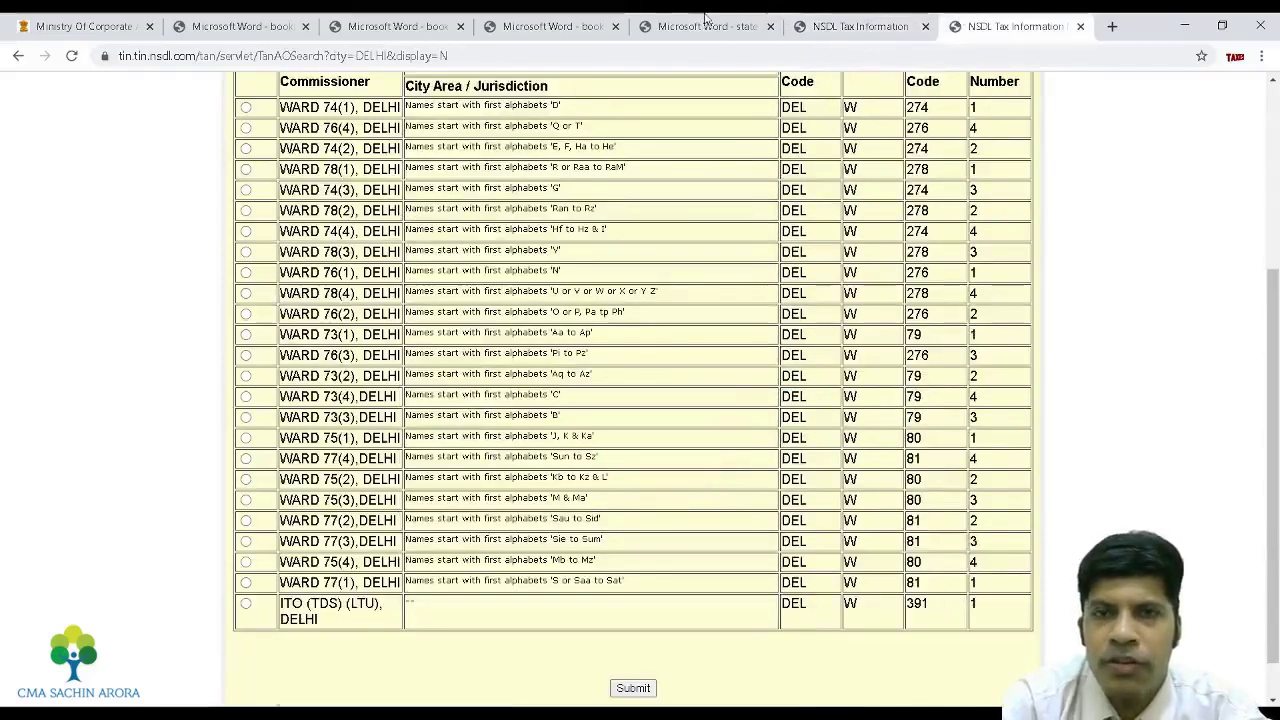
pyautogui.click(85, 26)
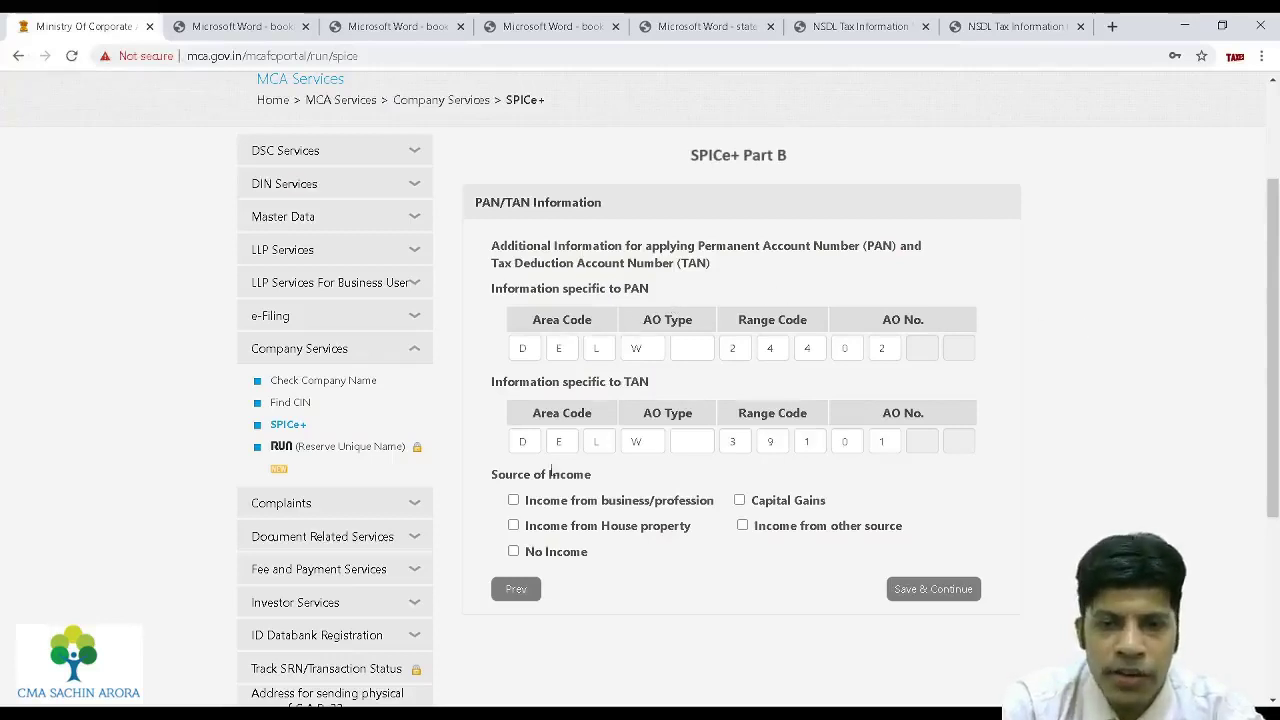
# Select Income from business/profession as the company's source of income.
pyautogui.moveTo(513, 480); pyautogui.dragTo(576, 489)
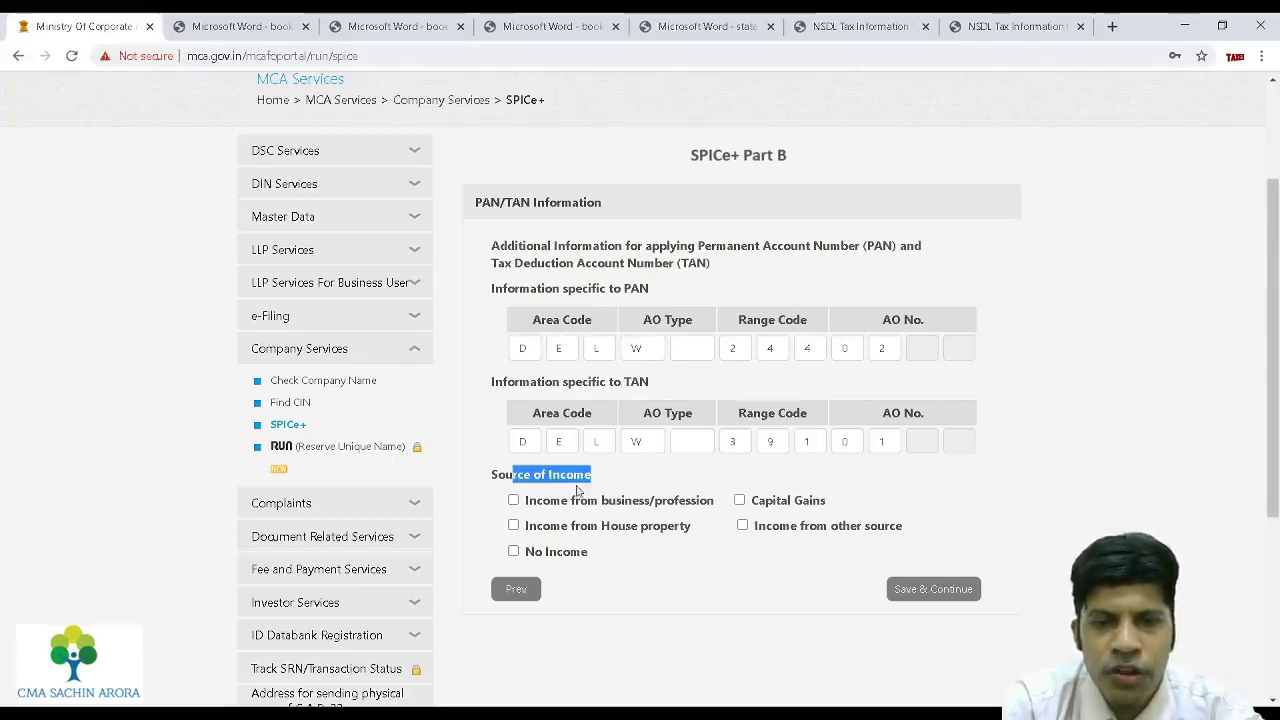
pyautogui.click(513, 501)
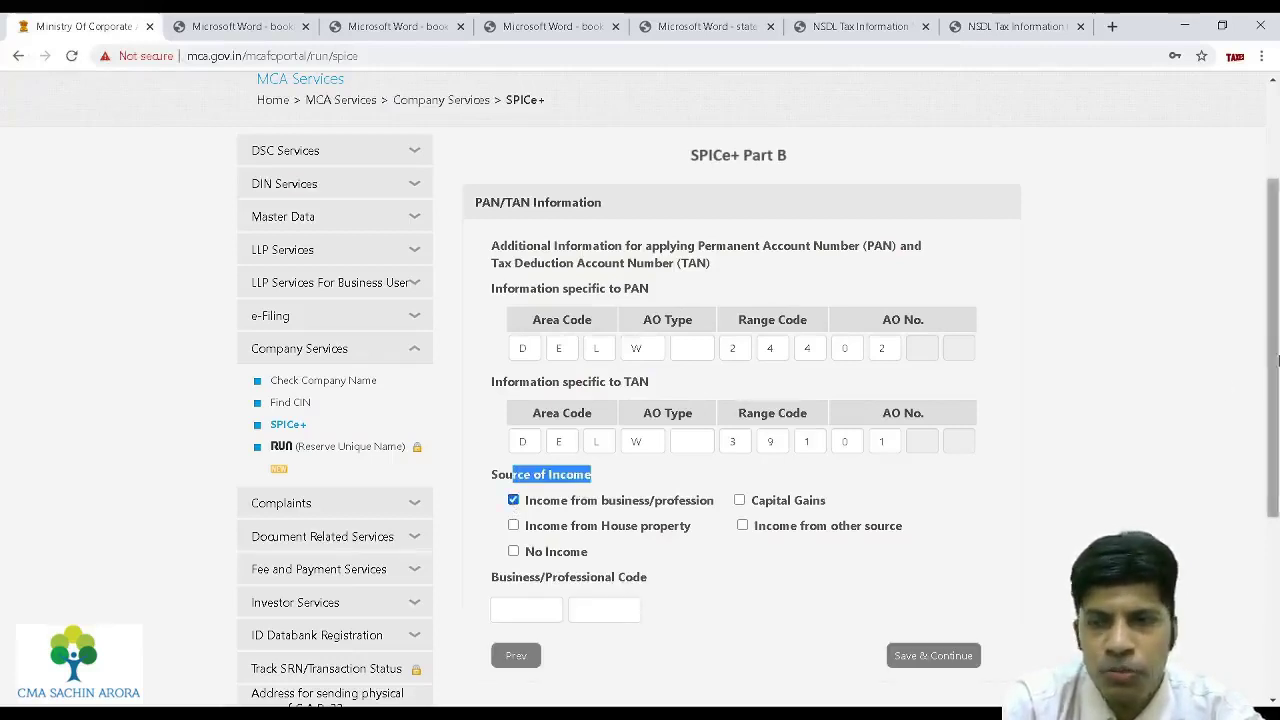
pyautogui.scroll(-2, 1278, 360)
# Consult the business/profession code list, enter 2 and 0 as the Business/Professional Code, and save the PAN/TAN section.
pyautogui.click(534, 446)
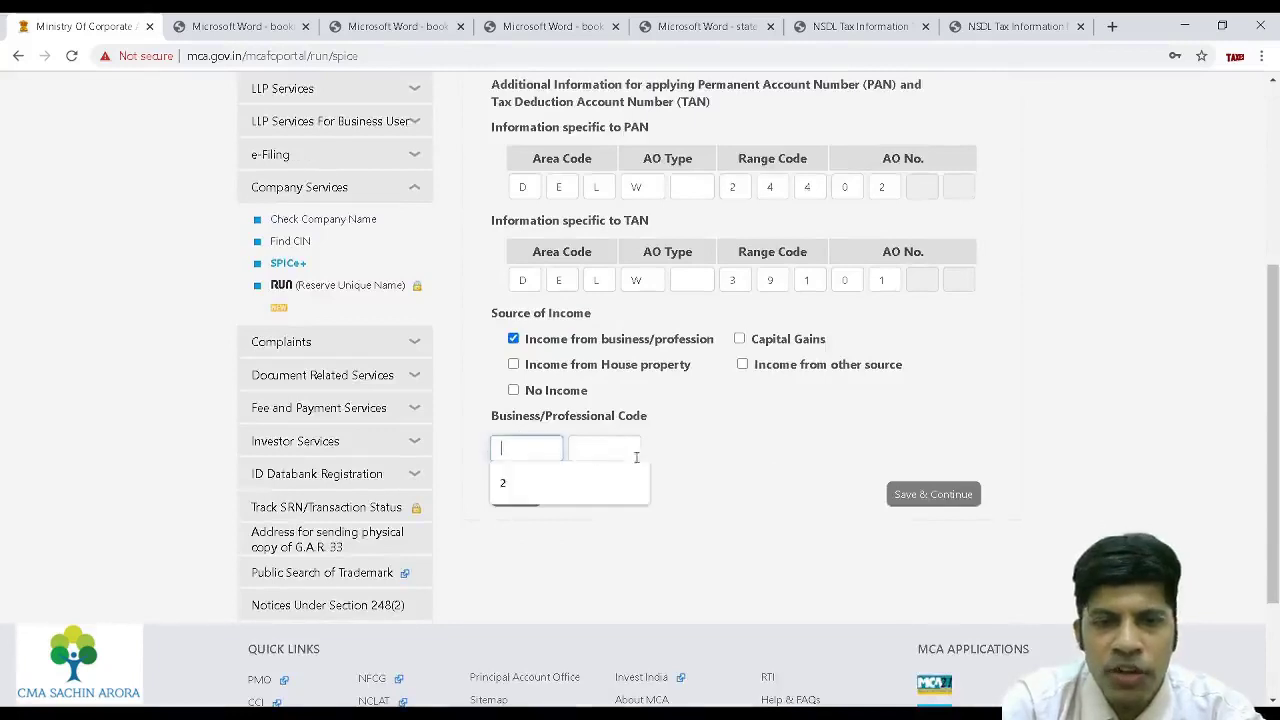
pyautogui.click(606, 449)
pyautogui.click(240, 26)
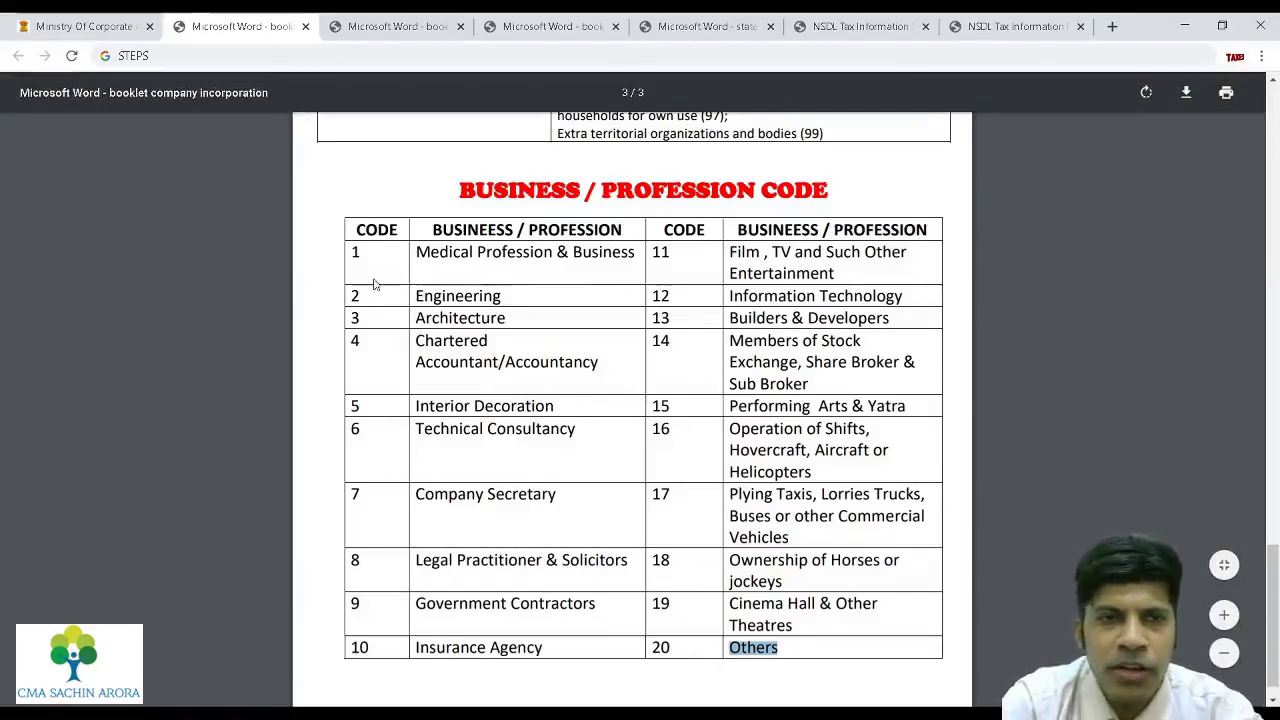
pyautogui.click(90, 26)
pyautogui.click(513, 448)
pyautogui.write('2')
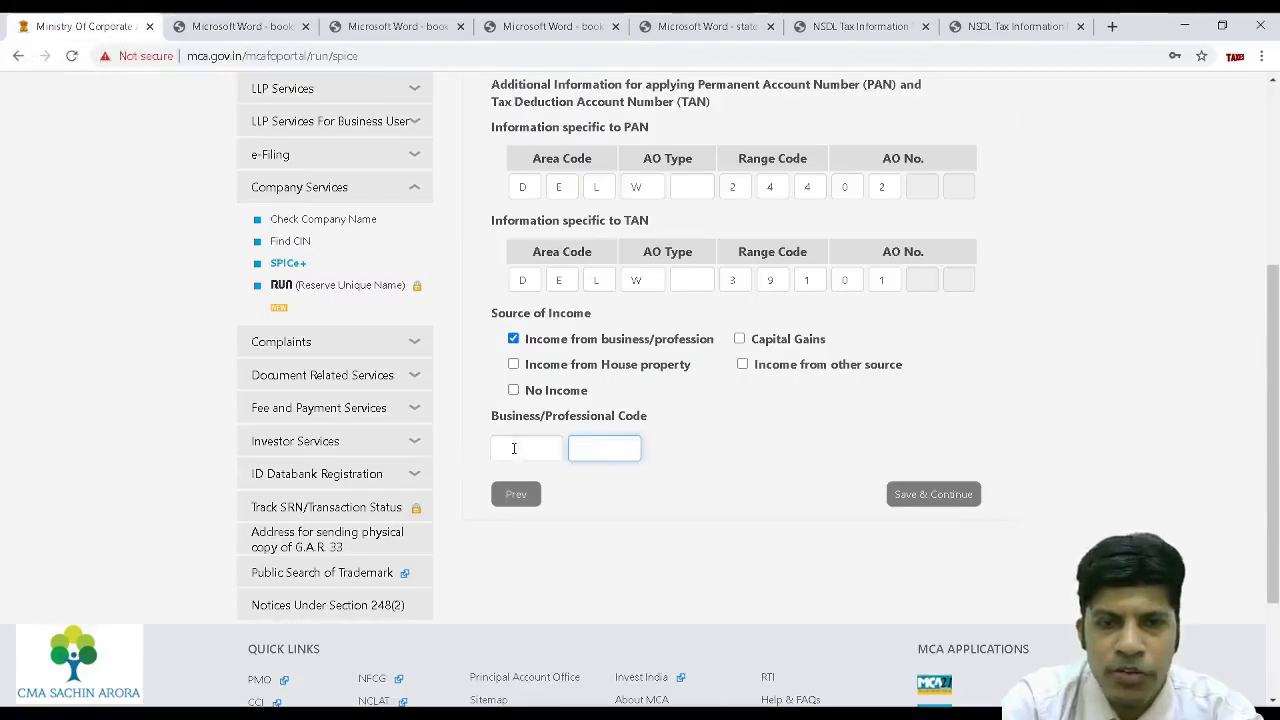
pyautogui.press('Tab')
pyautogui.write('0')
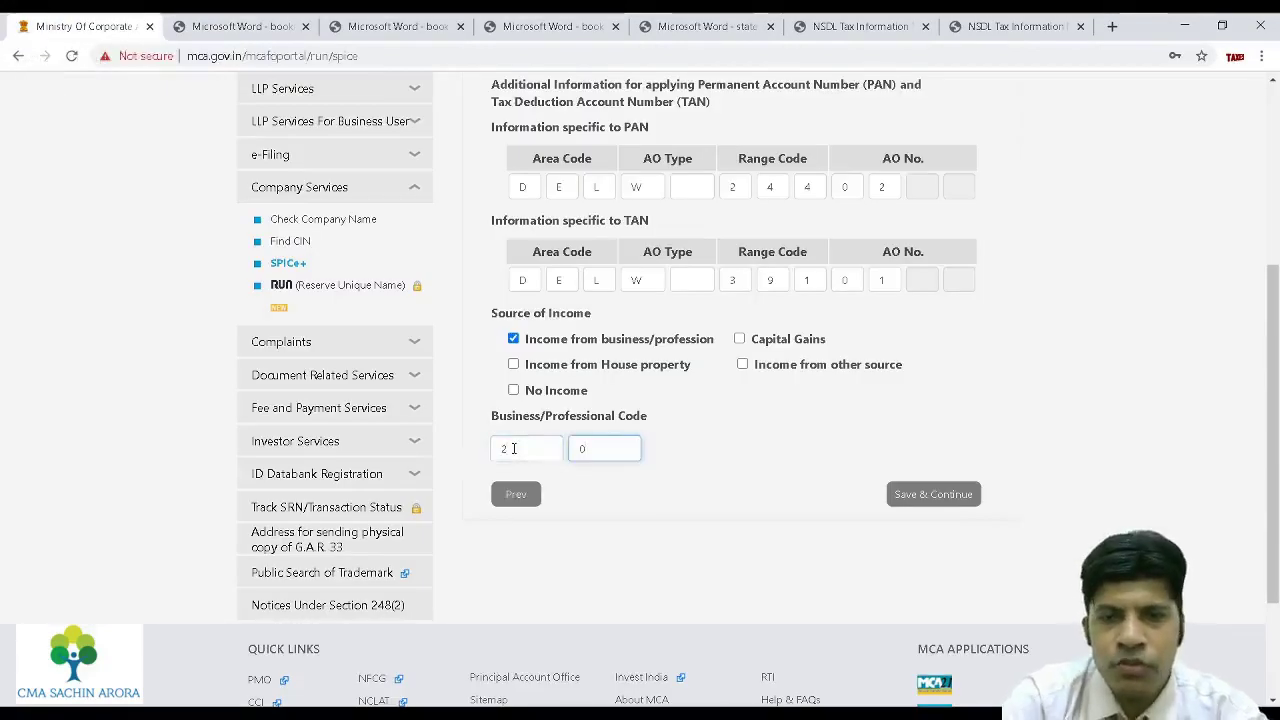
pyautogui.click(933, 494)
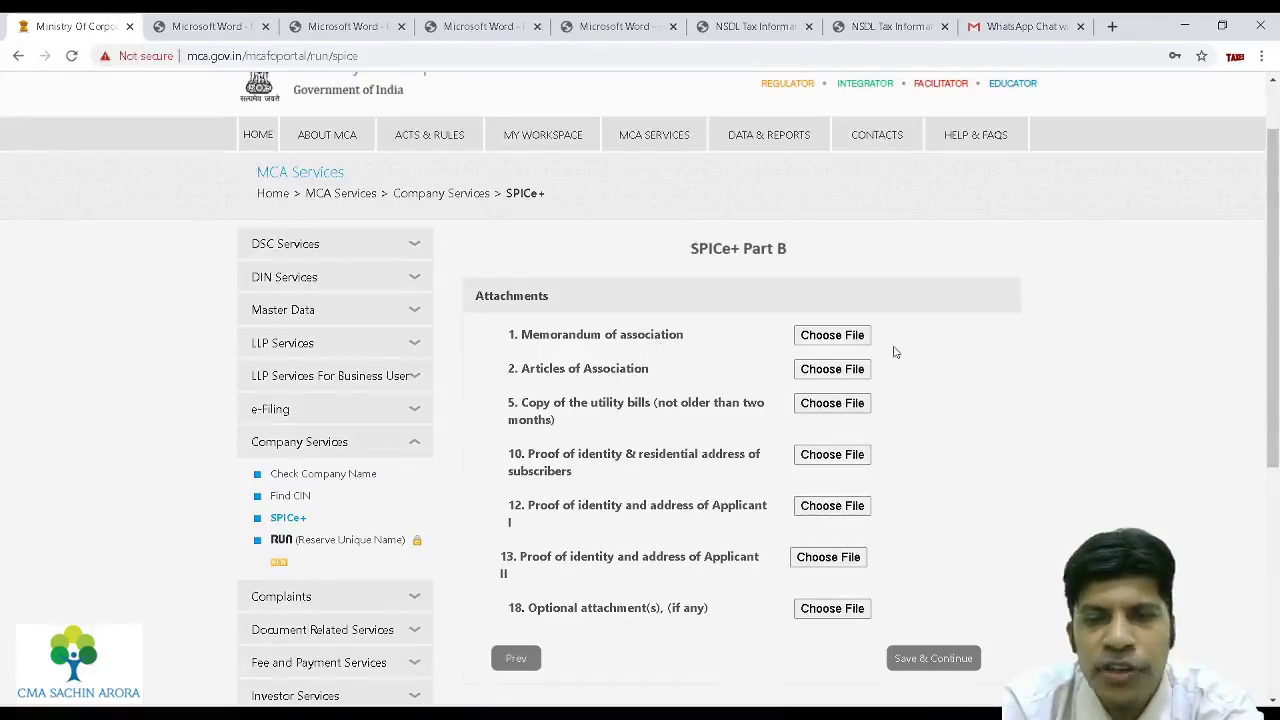
# Check the utility bill and subscriber identity proof attachments against PDF-1 and PDF-2 in the required documents checklist.
pyautogui.scroll(-1, 593, 297)
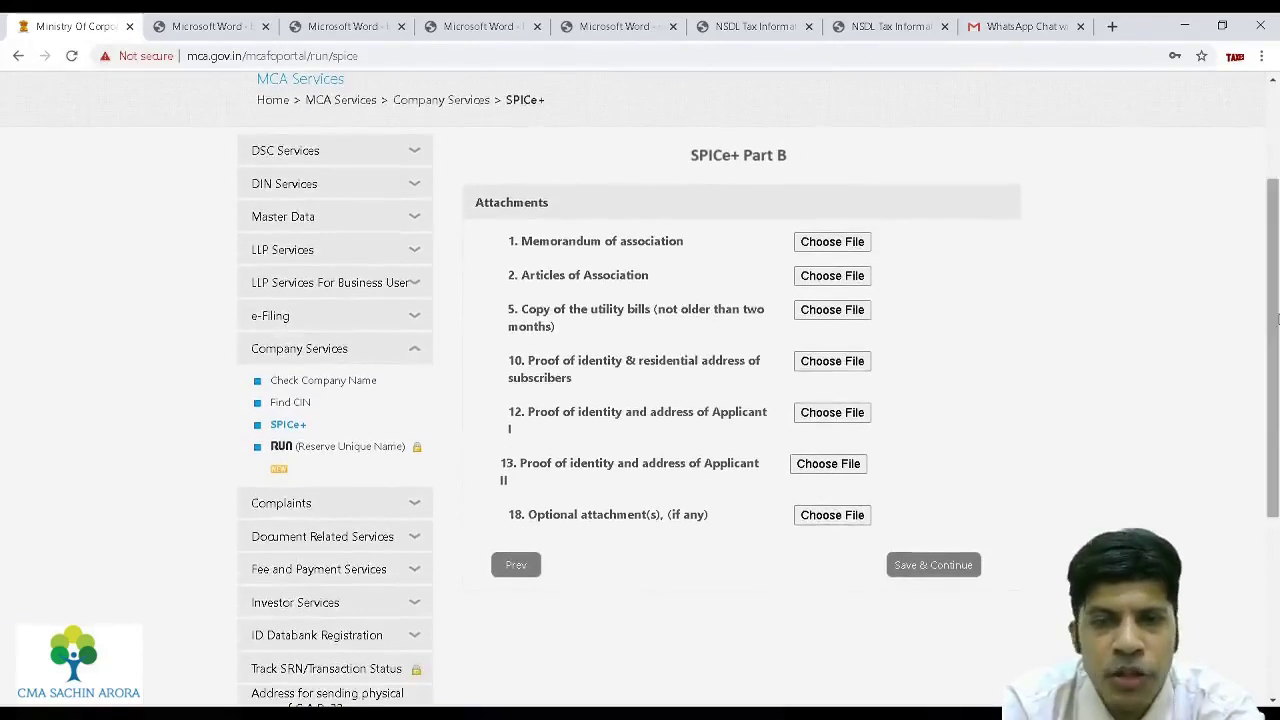
pyautogui.moveTo(591, 316); pyautogui.dragTo(766, 318)
pyautogui.moveTo(529, 366); pyautogui.dragTo(615, 378)
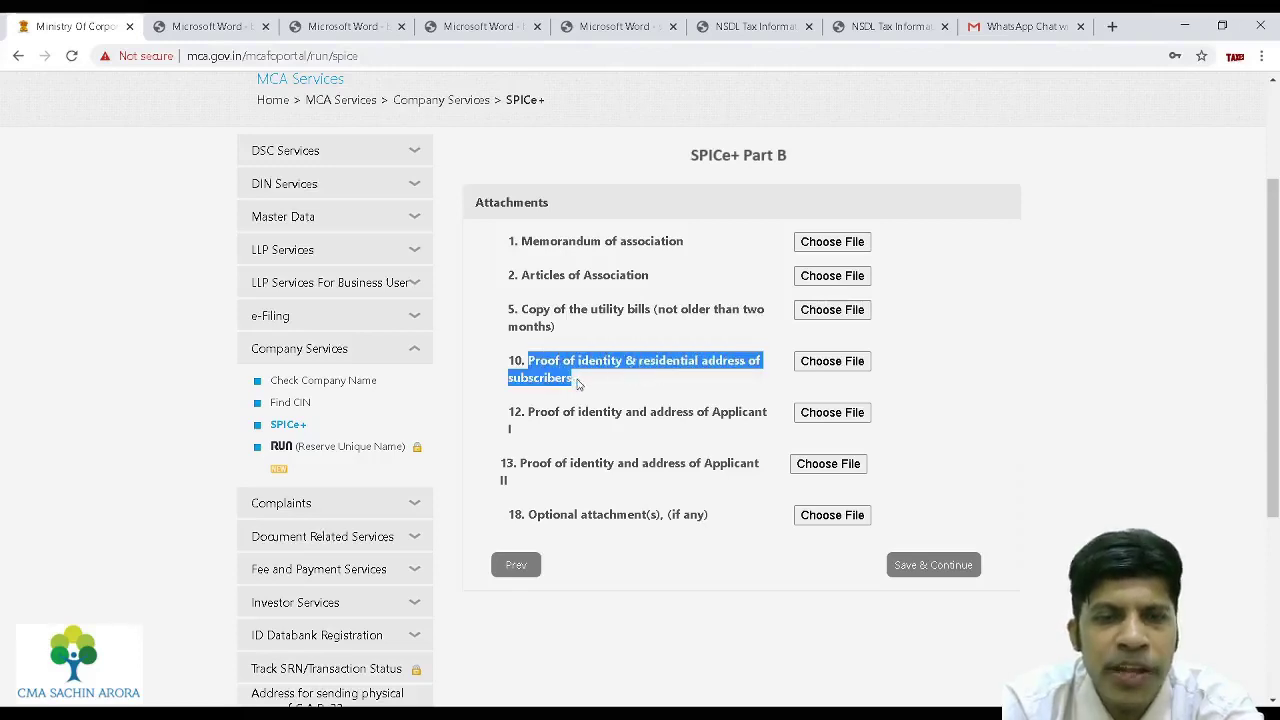
pyautogui.click(633, 369)
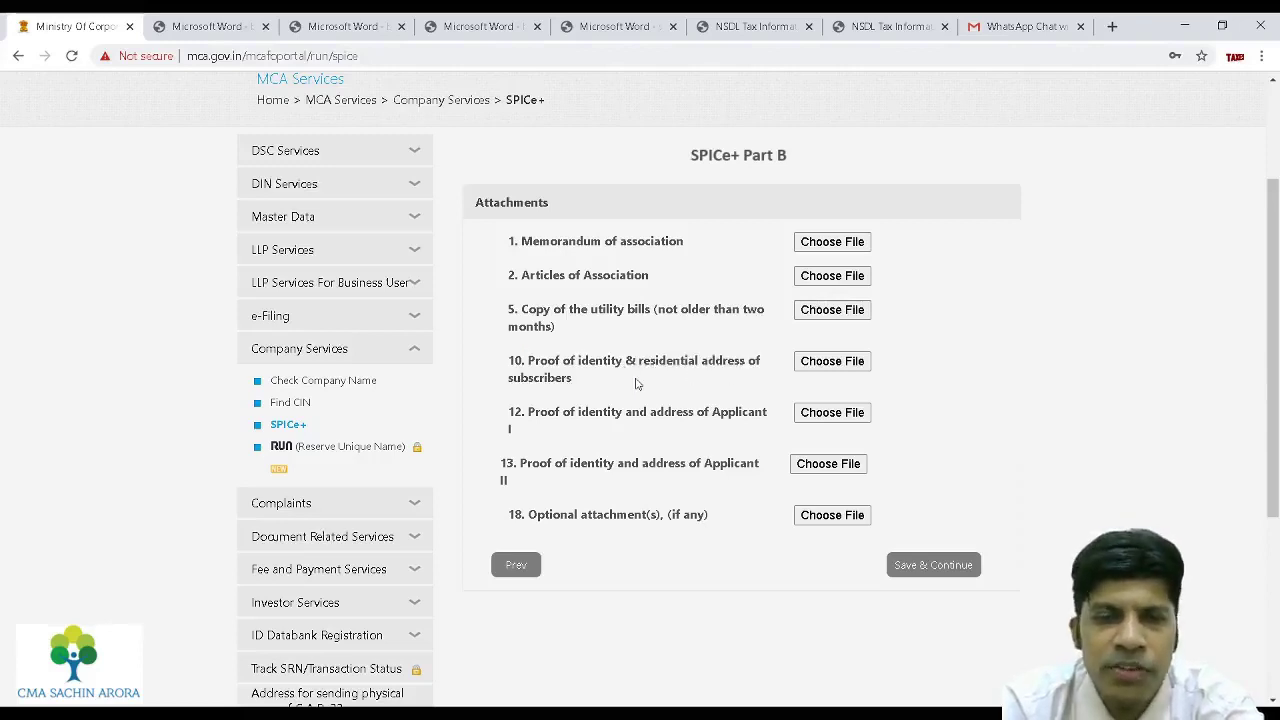
pyautogui.click(221, 24)
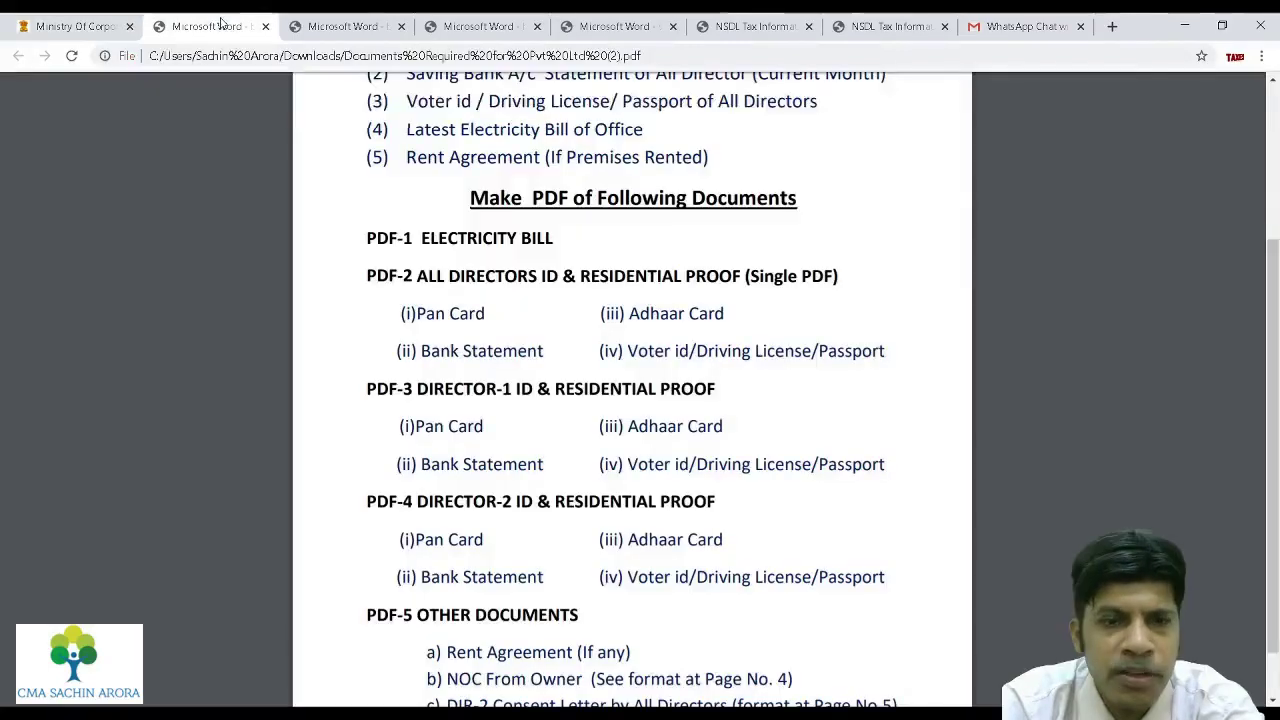
pyautogui.moveTo(418, 238); pyautogui.dragTo(508, 238)
pyautogui.click(428, 277)
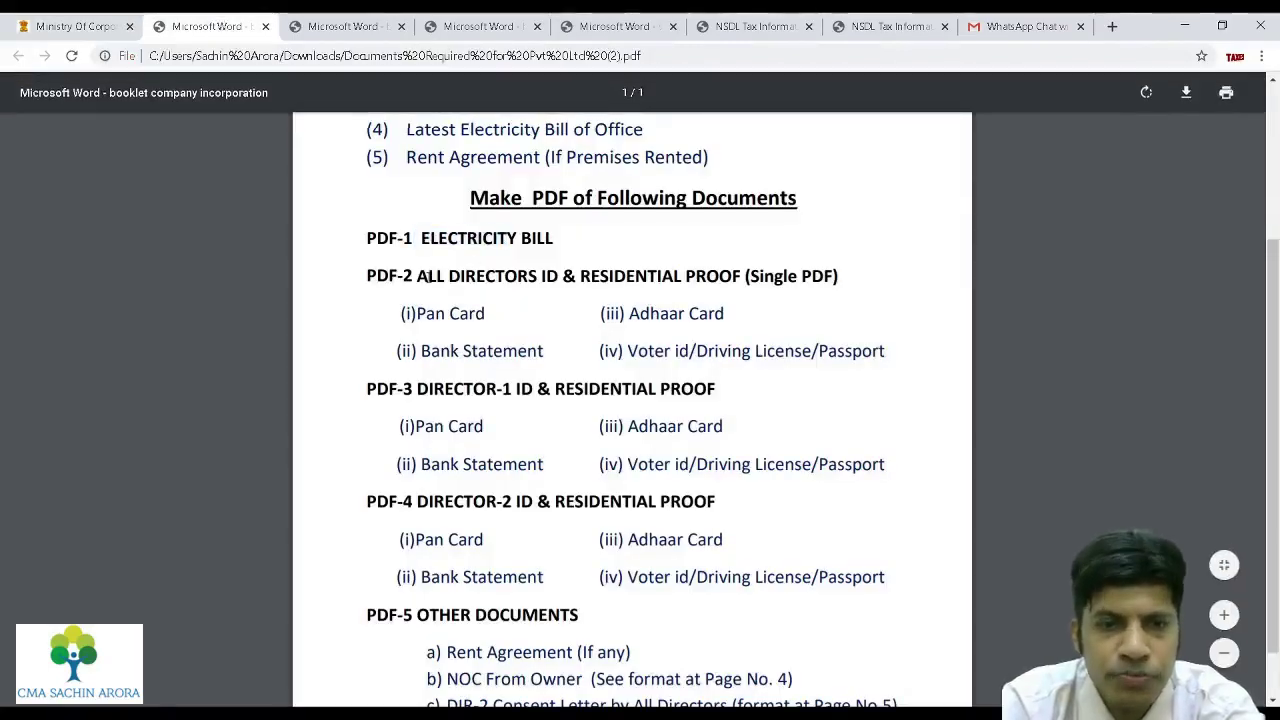
pyautogui.moveTo(418, 276); pyautogui.dragTo(752, 282)
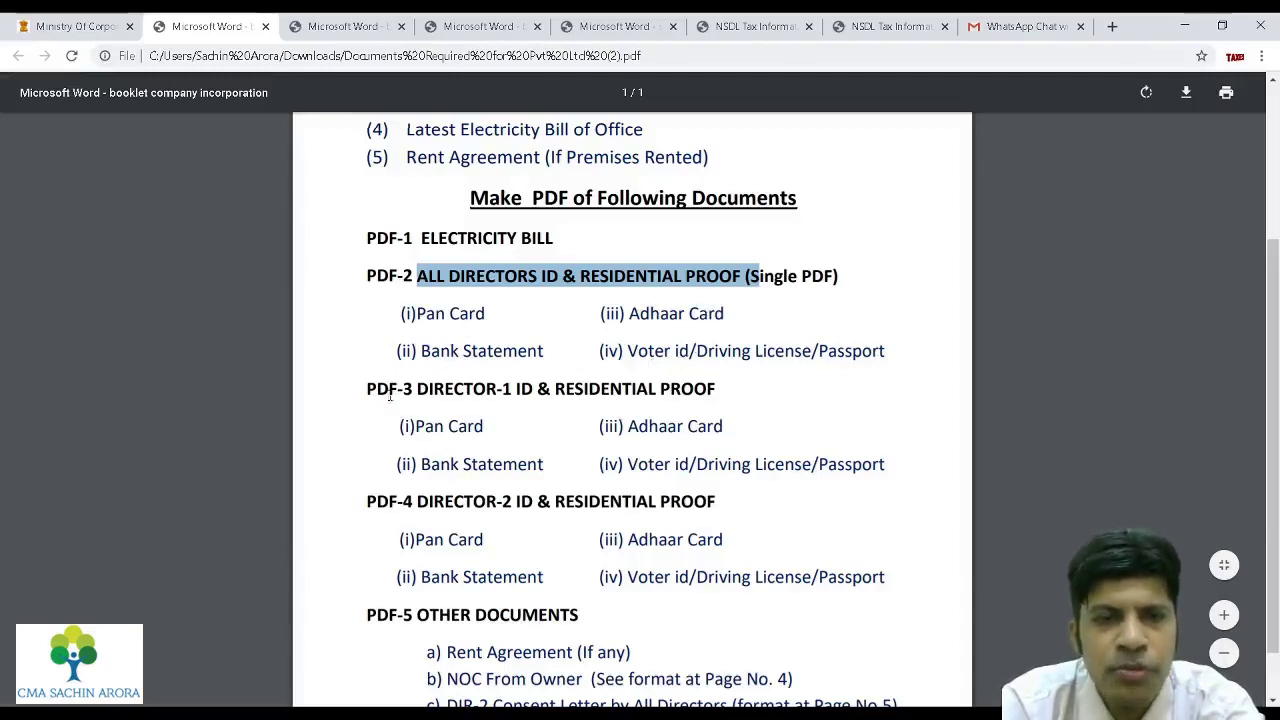
pyautogui.click(72, 26)
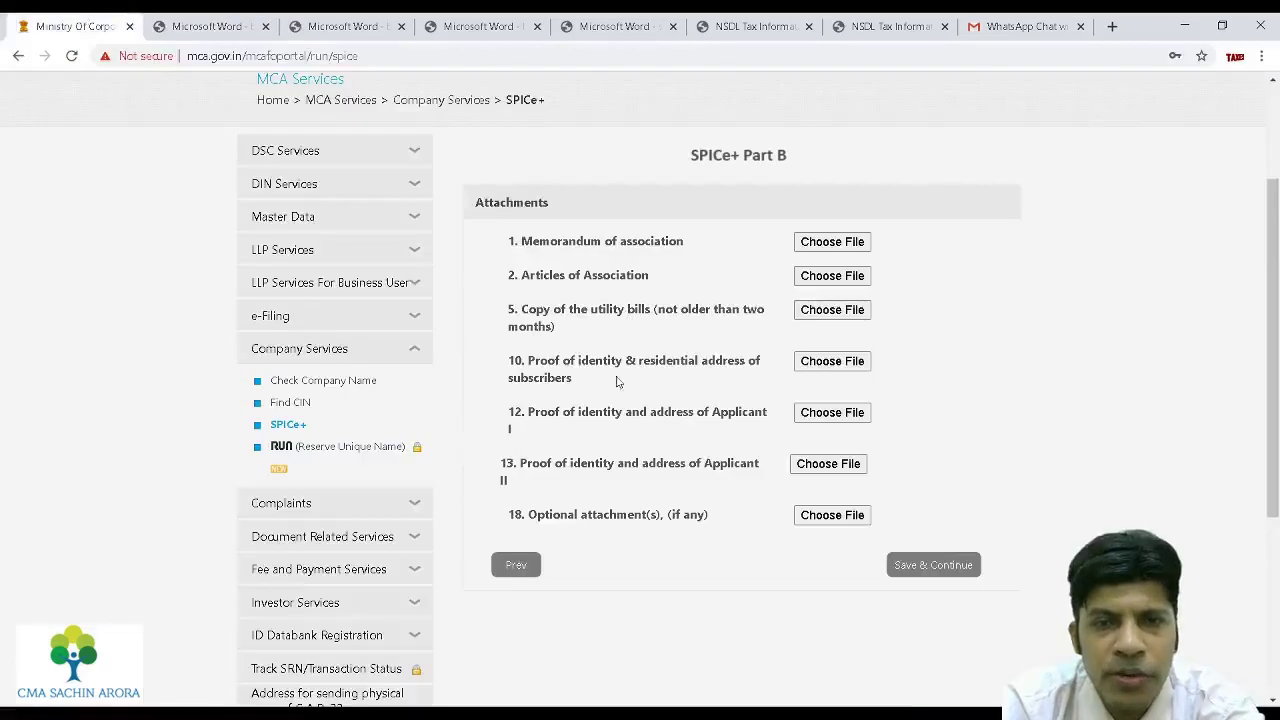
# Compare the Applicant I identity and address proof attachment with the Director-1 proof listed as PDF-3 in the checklist.
pyautogui.moveTo(598, 420); pyautogui.dragTo(695, 423)
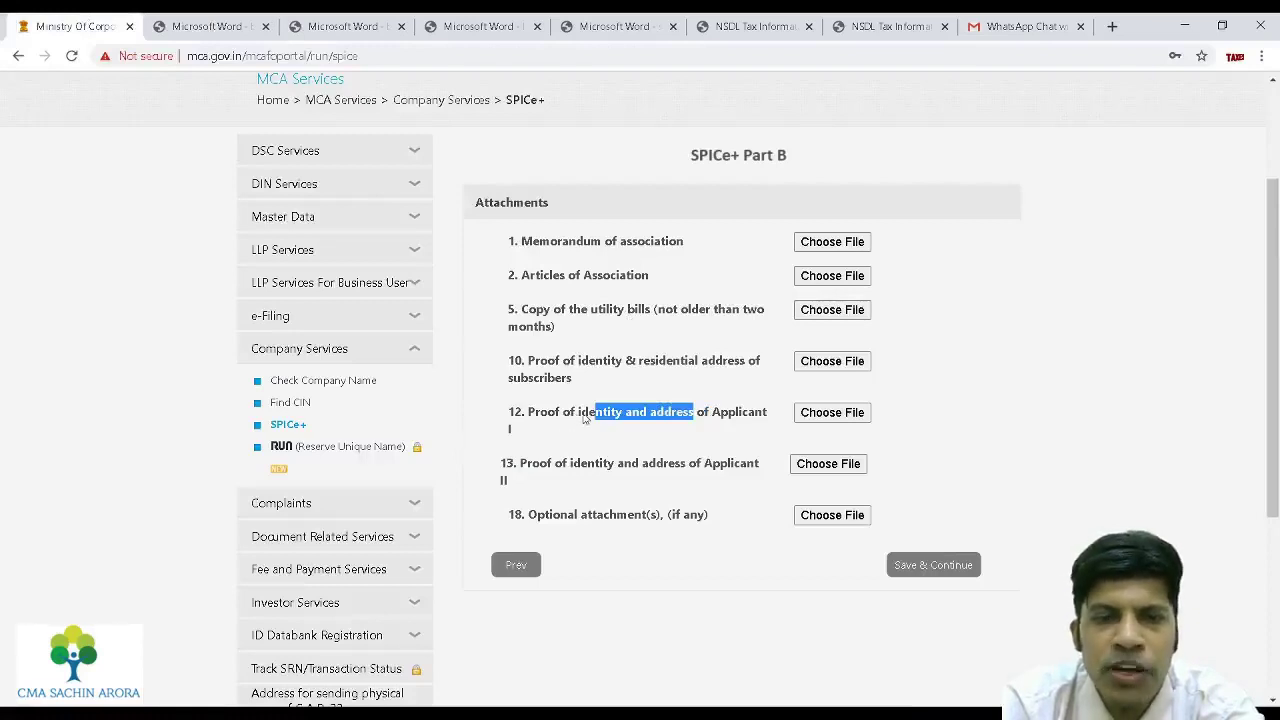
pyautogui.click(207, 26)
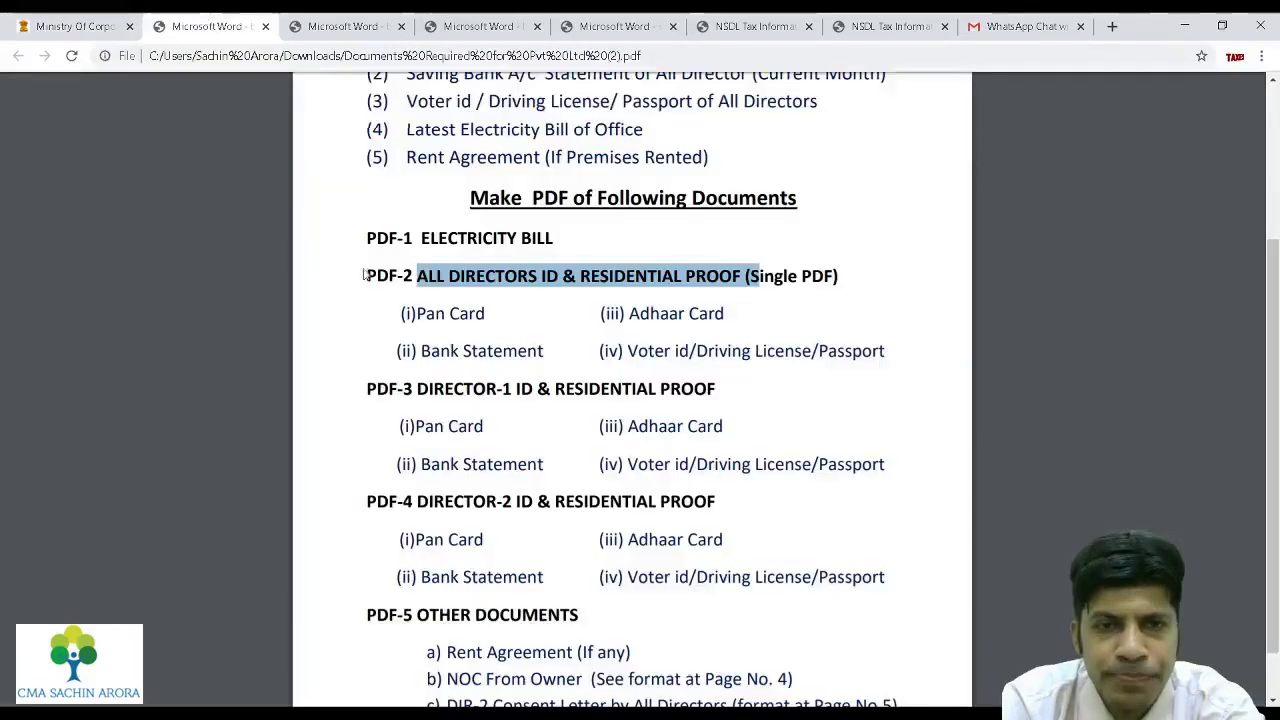
pyautogui.moveTo(486, 281); pyautogui.dragTo(668, 281)
pyautogui.moveTo(562, 387); pyautogui.dragTo(600, 389)
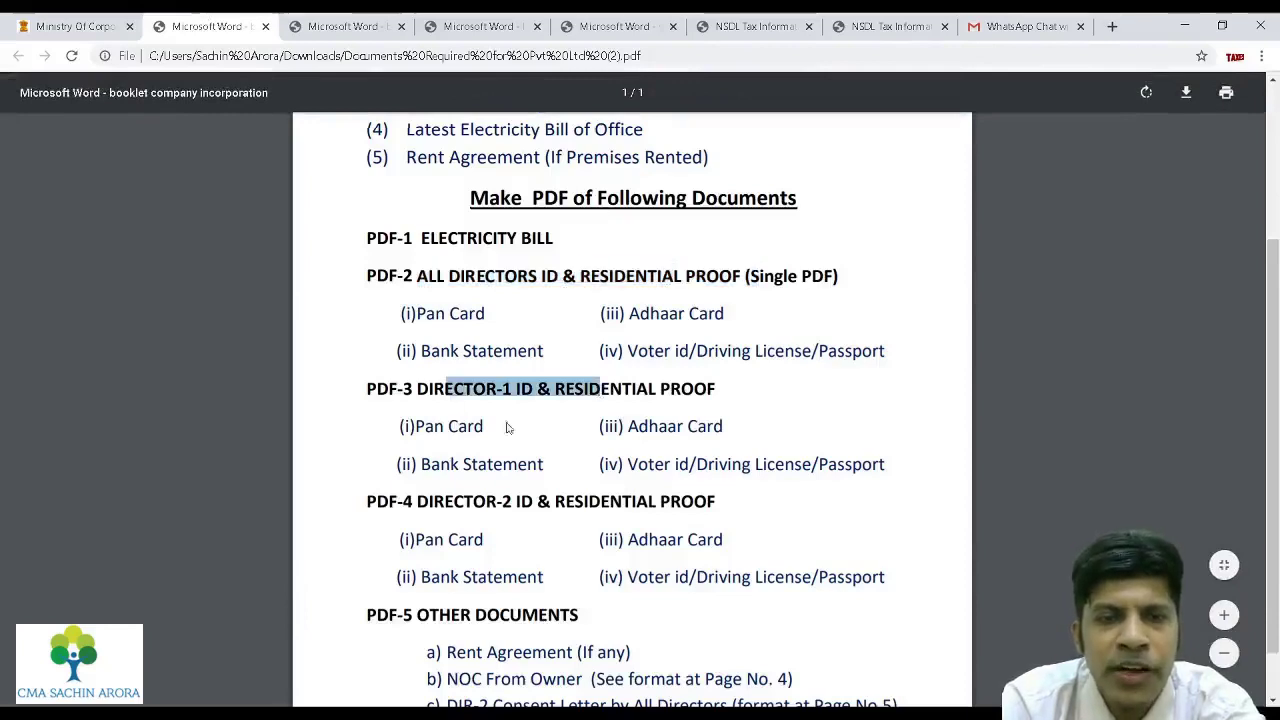
pyautogui.hotkey('ctrl', 'shift', 'Tab')
# Examine the Applicant II and optional attachments, and read the rent agreement, NOC and DIR-2 consent entries under PDF-5 Other Documents.
pyautogui.click(572, 478)
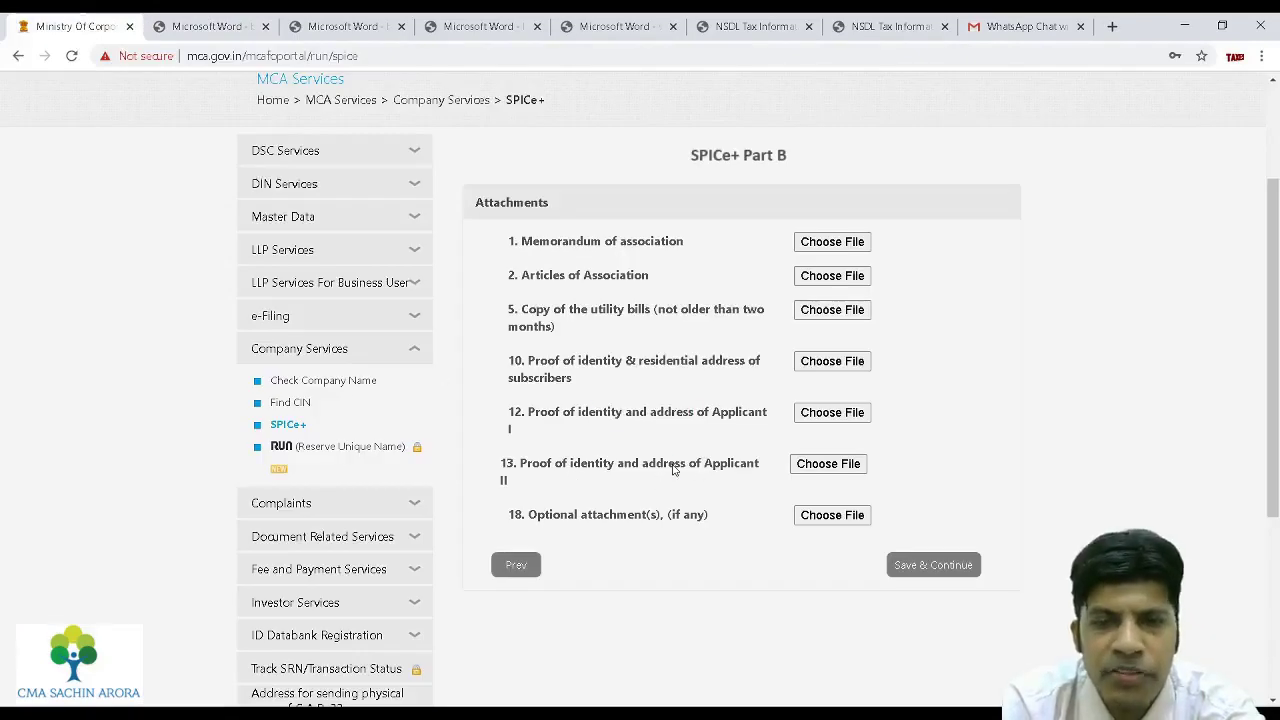
pyautogui.moveTo(673, 468); pyautogui.dragTo(734, 477)
pyautogui.moveTo(567, 518); pyautogui.dragTo(657, 518)
pyautogui.click(207, 26)
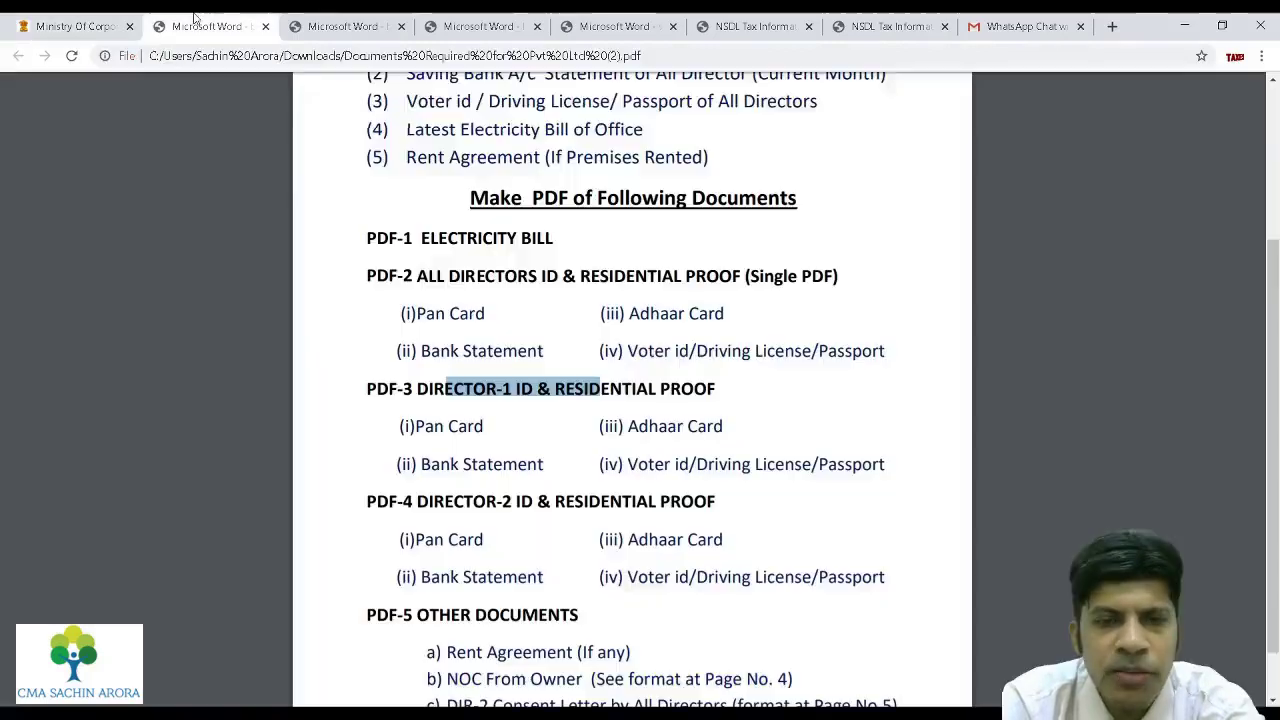
pyautogui.scroll(-1, 1270, 340)
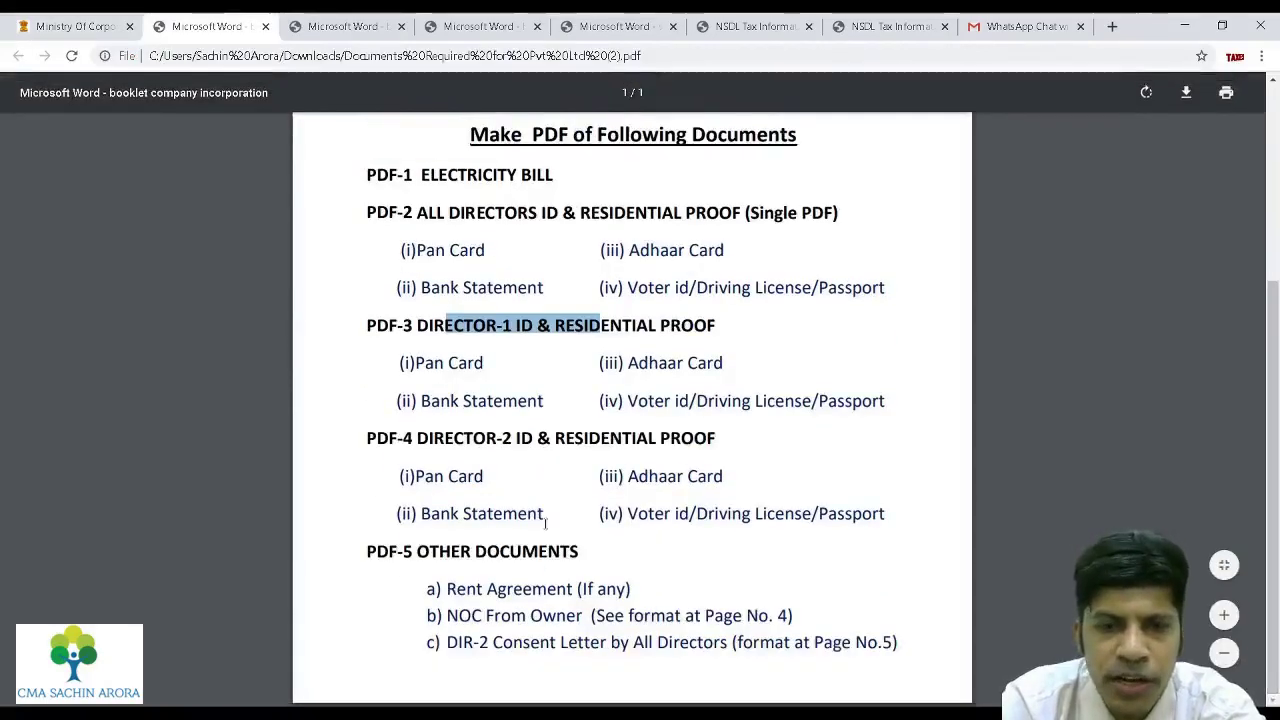
pyautogui.moveTo(443, 590); pyautogui.dragTo(636, 590)
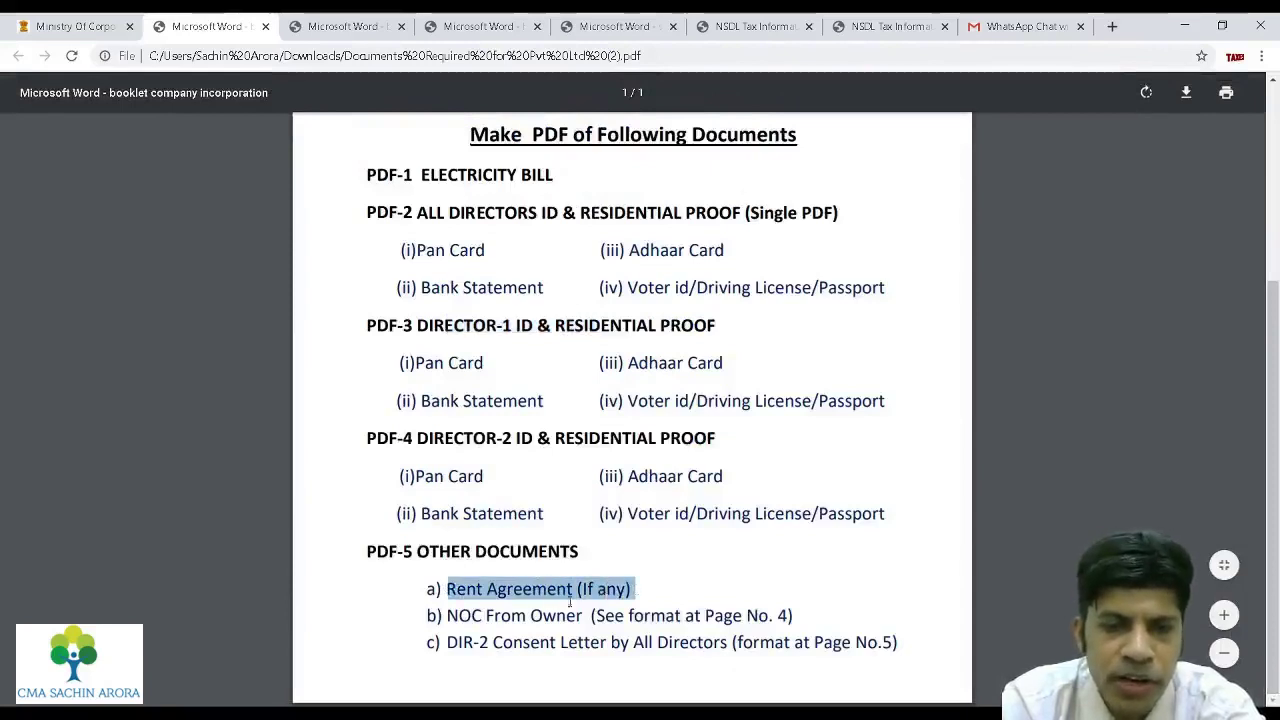
pyautogui.moveTo(449, 614); pyautogui.dragTo(584, 616)
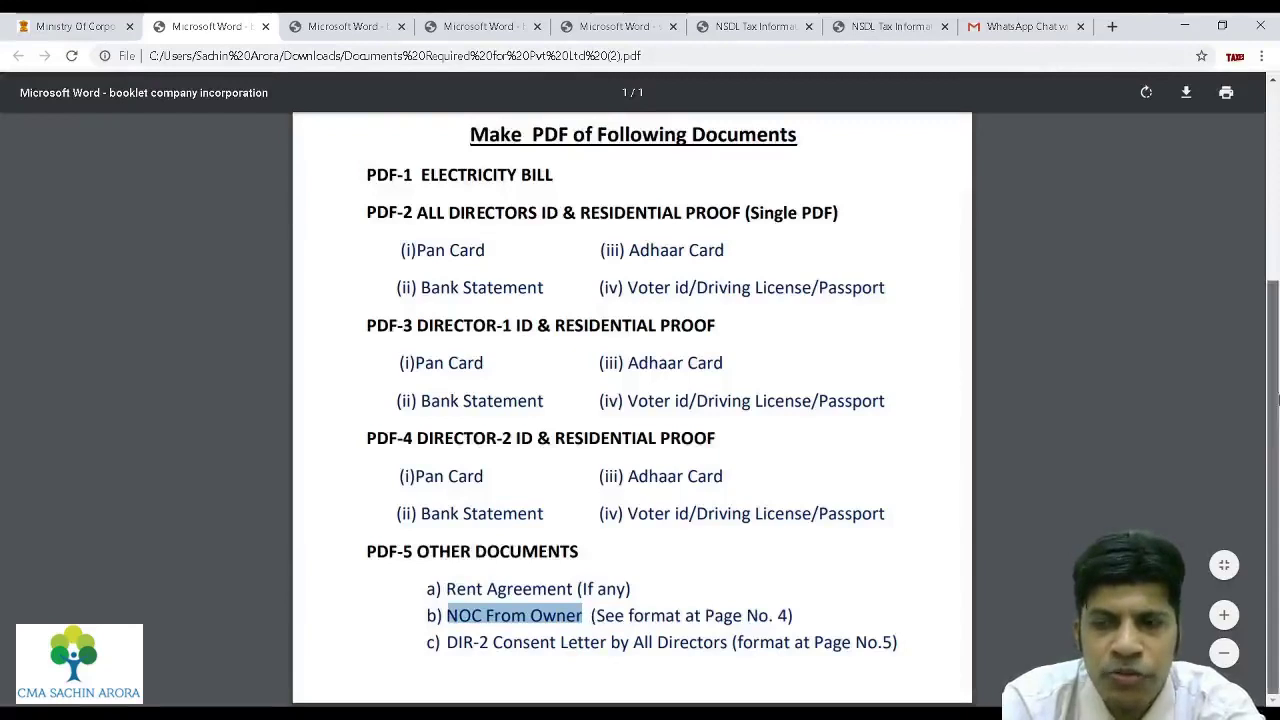
pyautogui.moveTo(622, 616); pyautogui.dragTo(705, 616)
pyautogui.moveTo(447, 645); pyautogui.dragTo(726, 647)
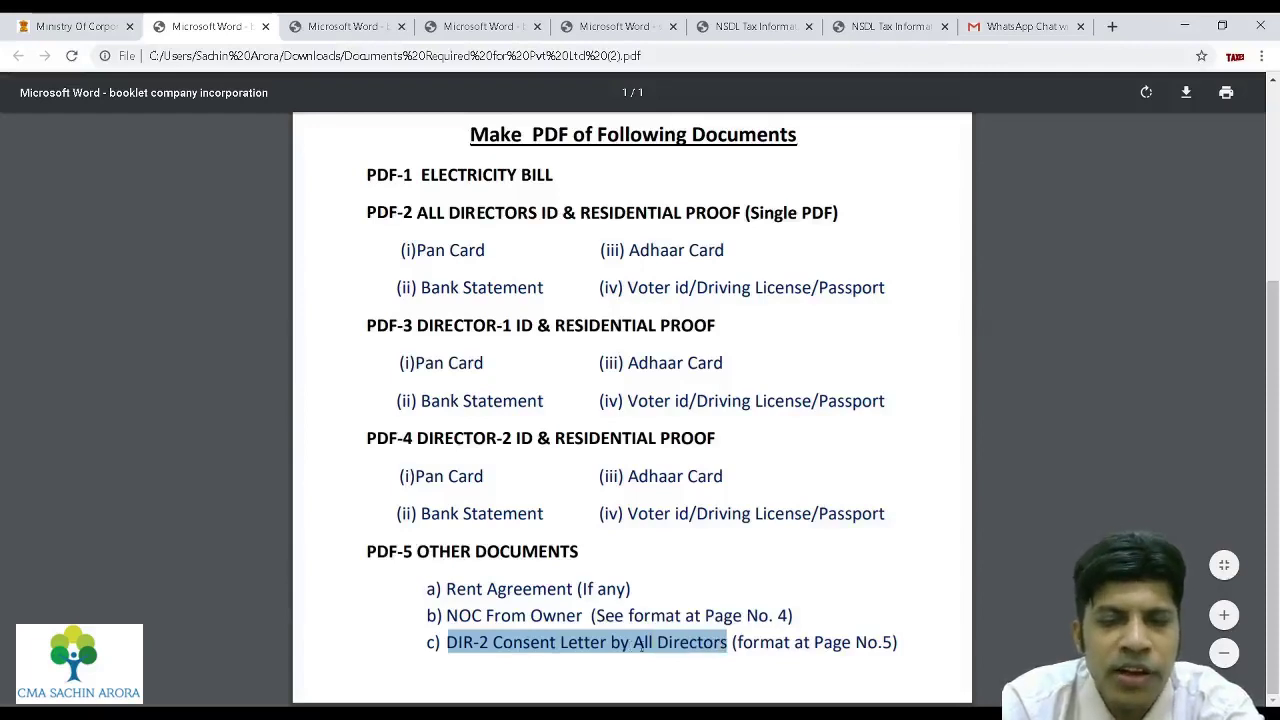
pyautogui.moveTo(741, 643); pyautogui.dragTo(843, 642)
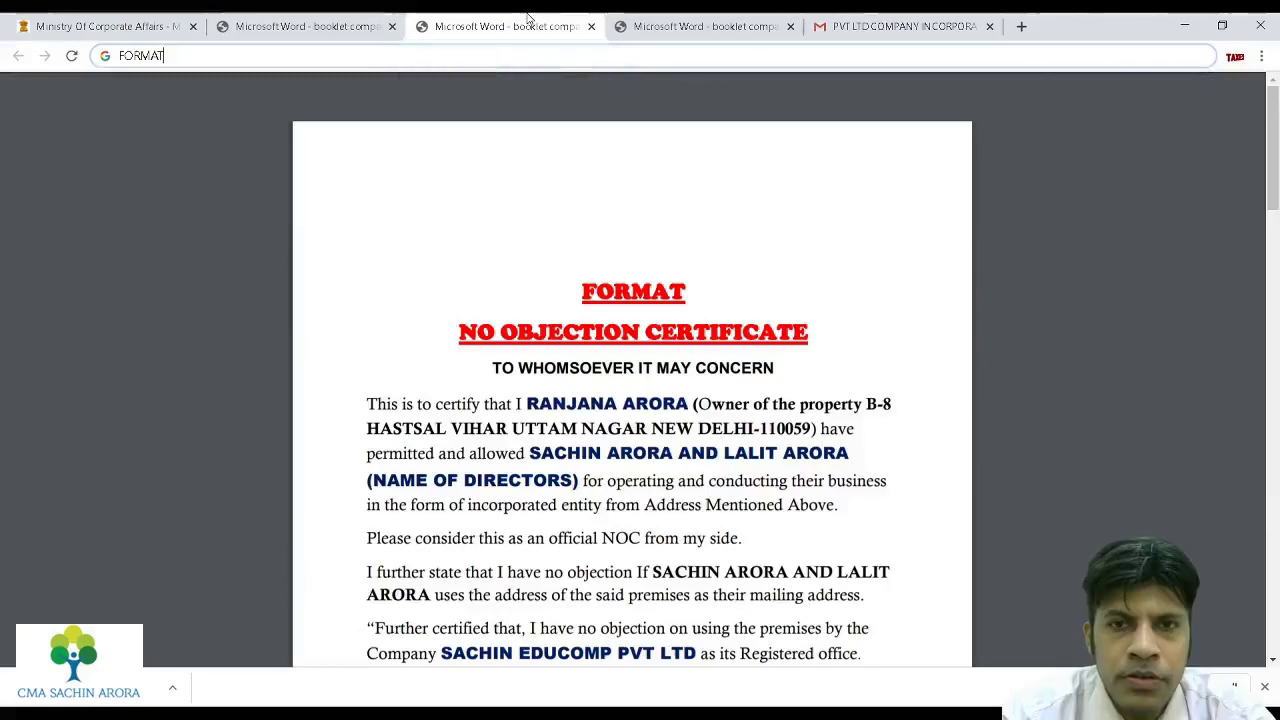
# Read the No Objection Certificate format, covering the property owner, the directors, the company name and the owner's signature block.
pyautogui.moveTo(1275, 160); pyautogui.dragTo(1275, 190)
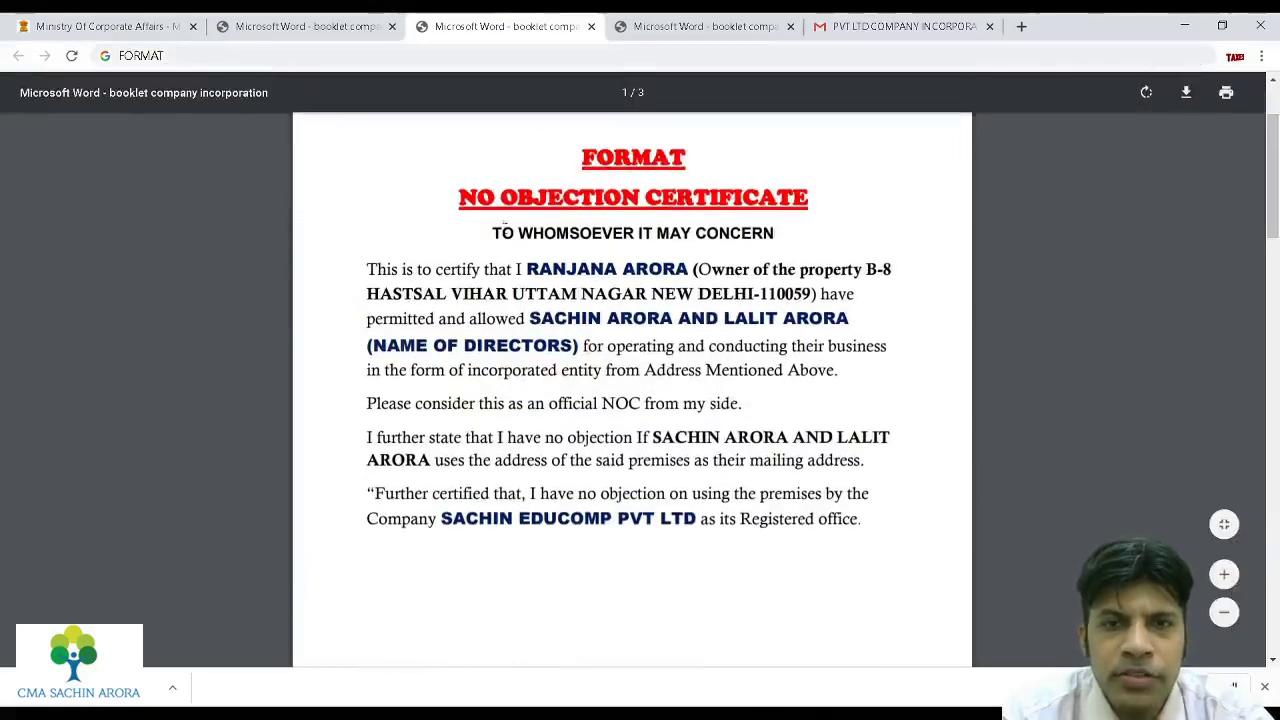
pyautogui.doubleClick(524, 268)
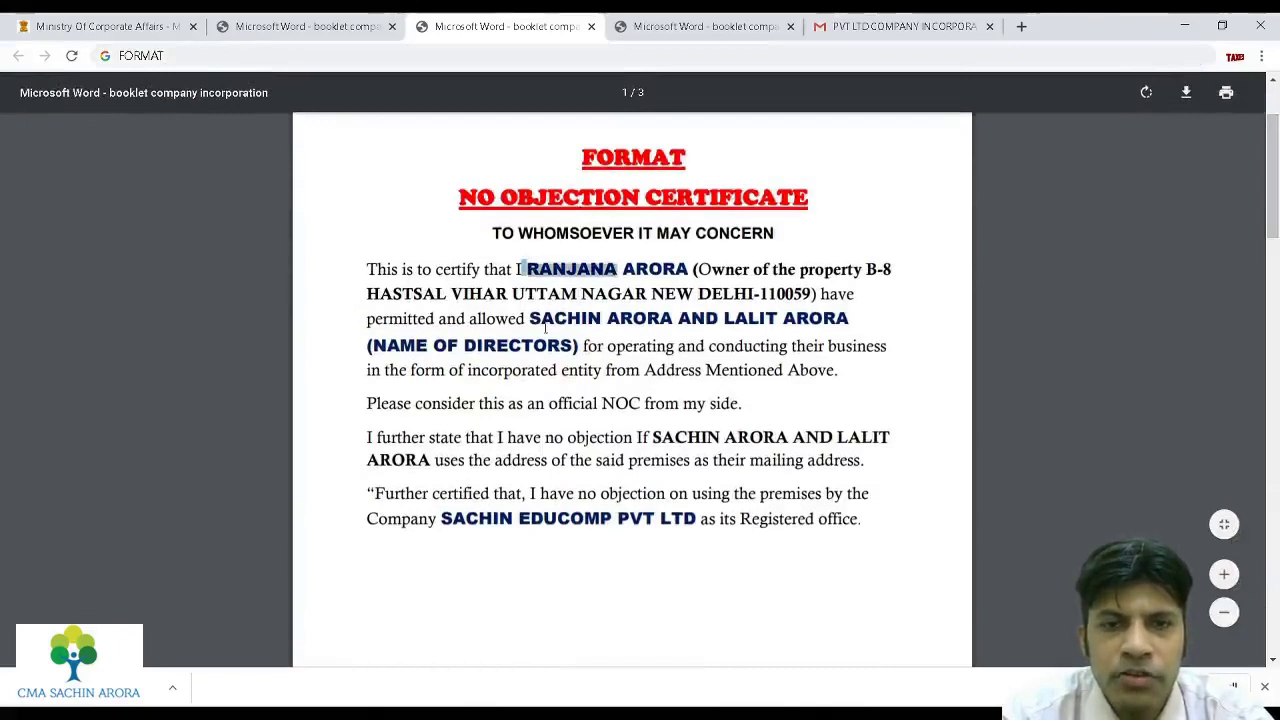
pyautogui.moveTo(542, 320); pyautogui.dragTo(619, 358)
pyautogui.moveTo(652, 440); pyautogui.dragTo(820, 438)
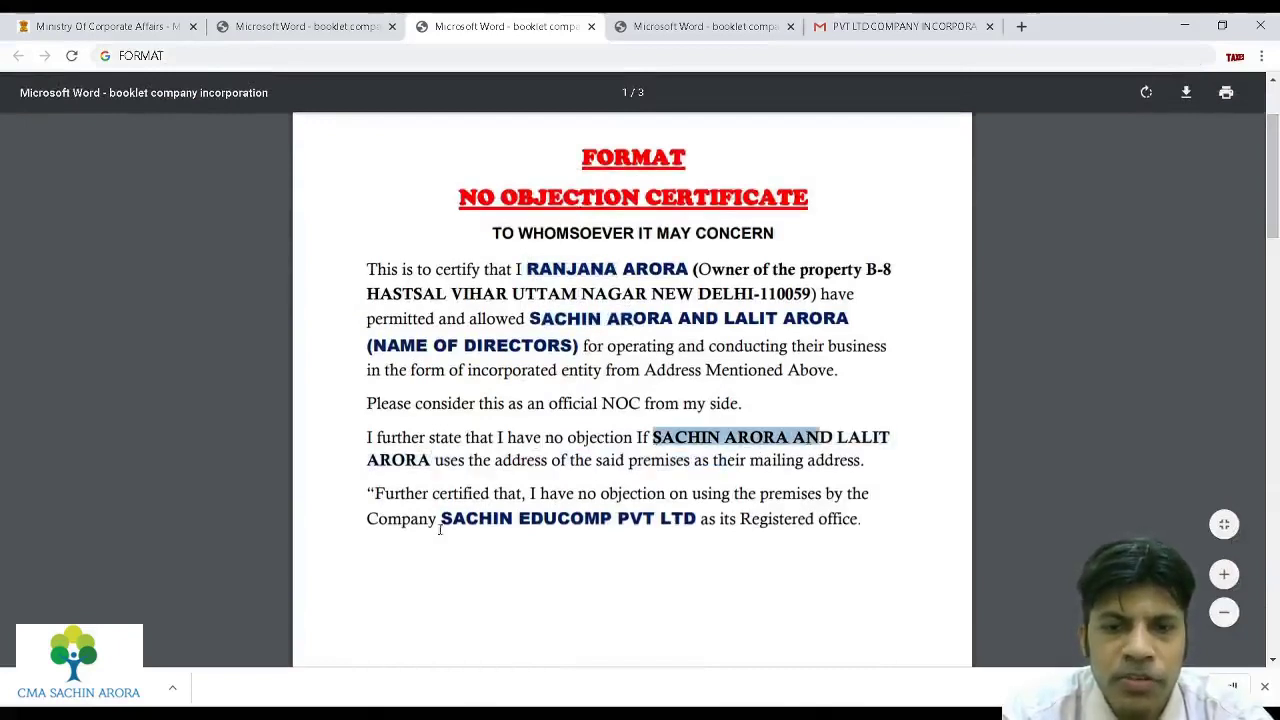
pyautogui.moveTo(440, 522); pyautogui.dragTo(642, 530)
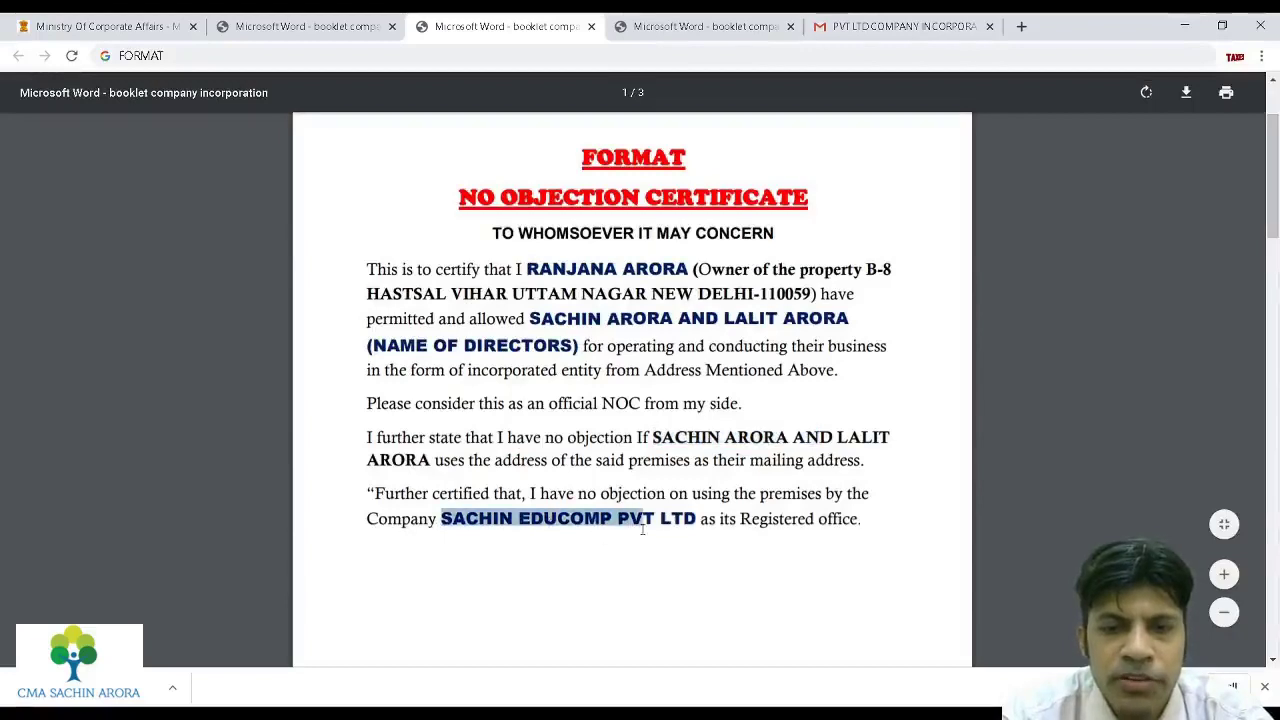
pyautogui.moveTo(1274, 175); pyautogui.dragTo(1275, 205)
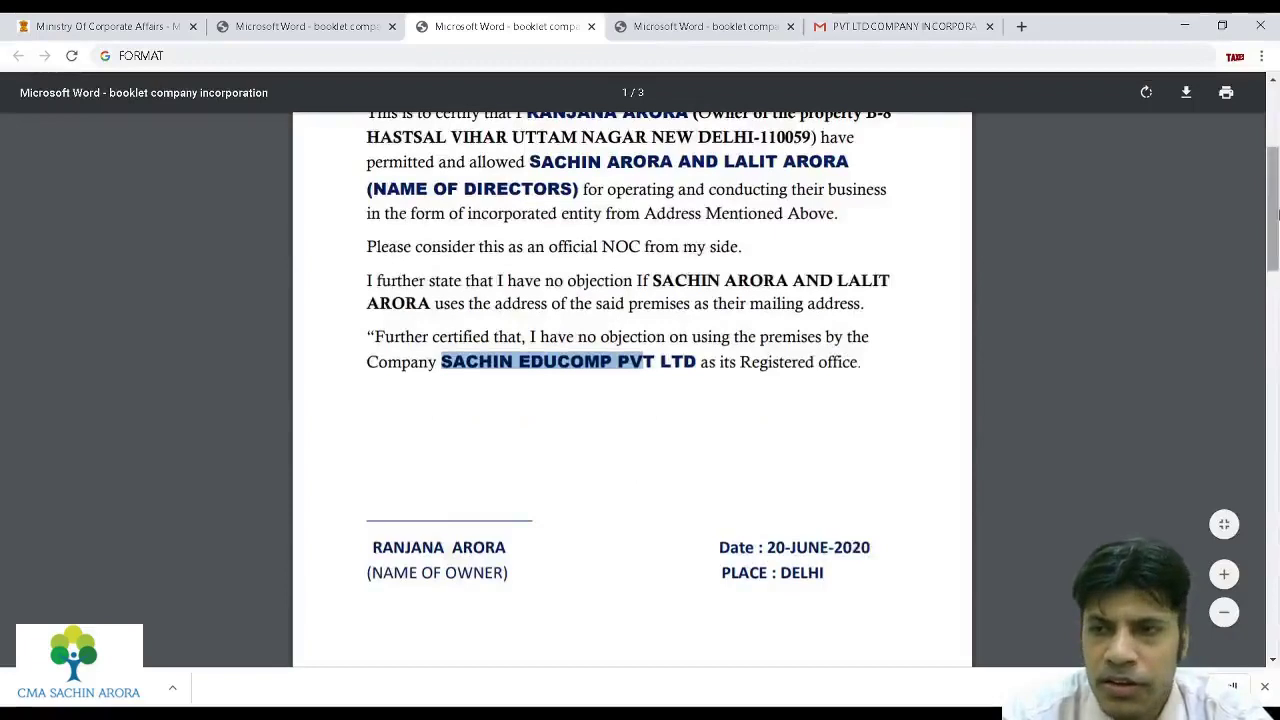
# Read the DIR-2 format, covering the consent to act as a director, the particulars table, the declaration and the signature details.
pyautogui.moveTo(1272, 225); pyautogui.dragTo(1266, 361)
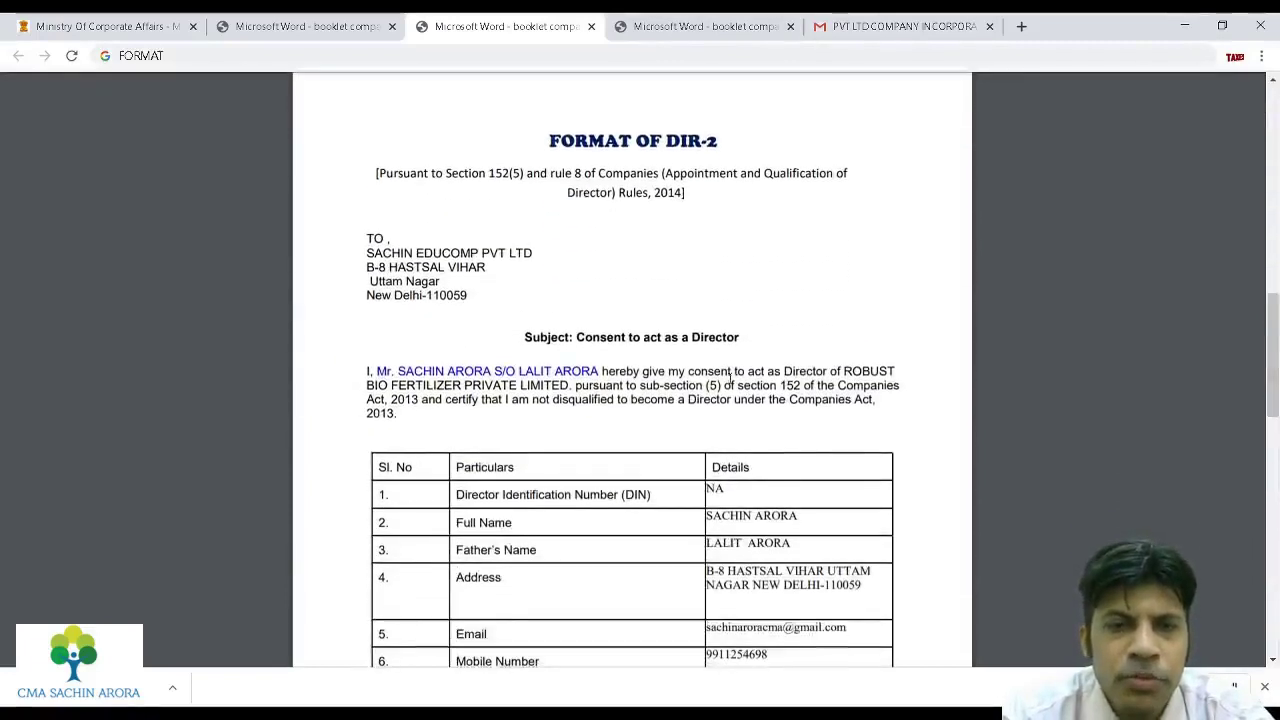
pyautogui.moveTo(589, 342); pyautogui.dragTo(683, 345)
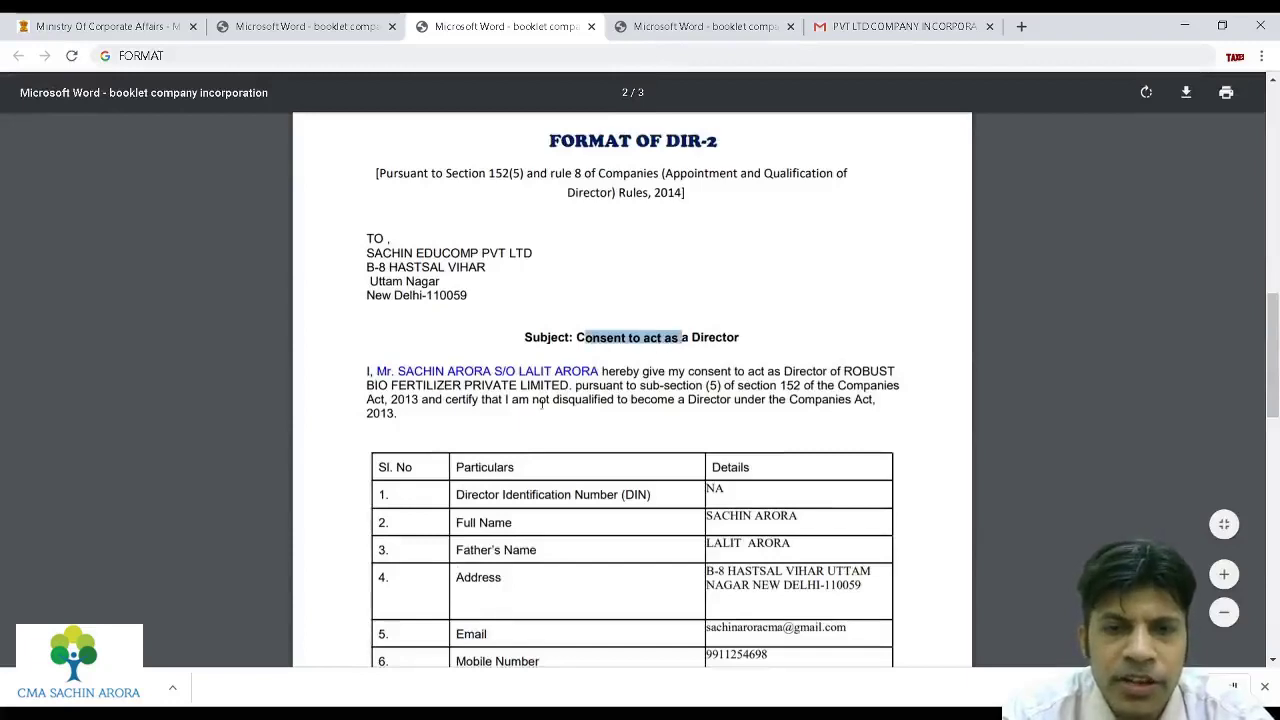
pyautogui.moveTo(546, 403); pyautogui.dragTo(654, 404)
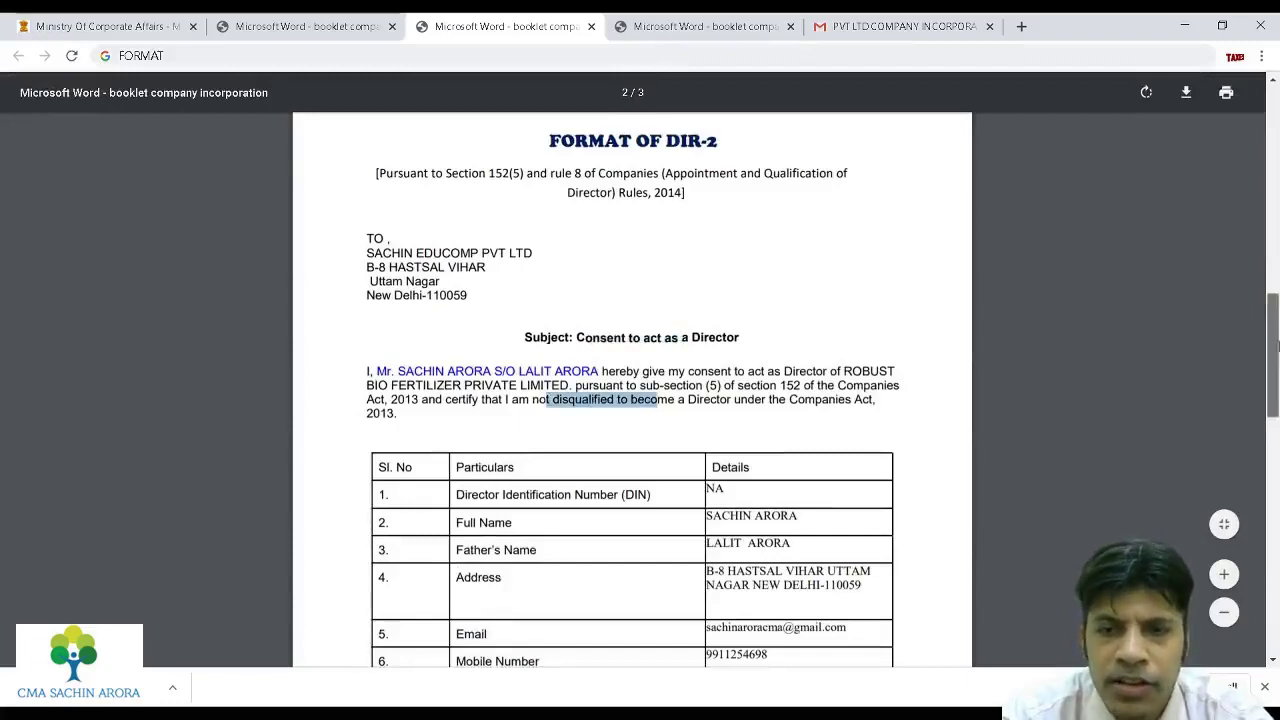
pyautogui.scroll(-2, 1276, 383)
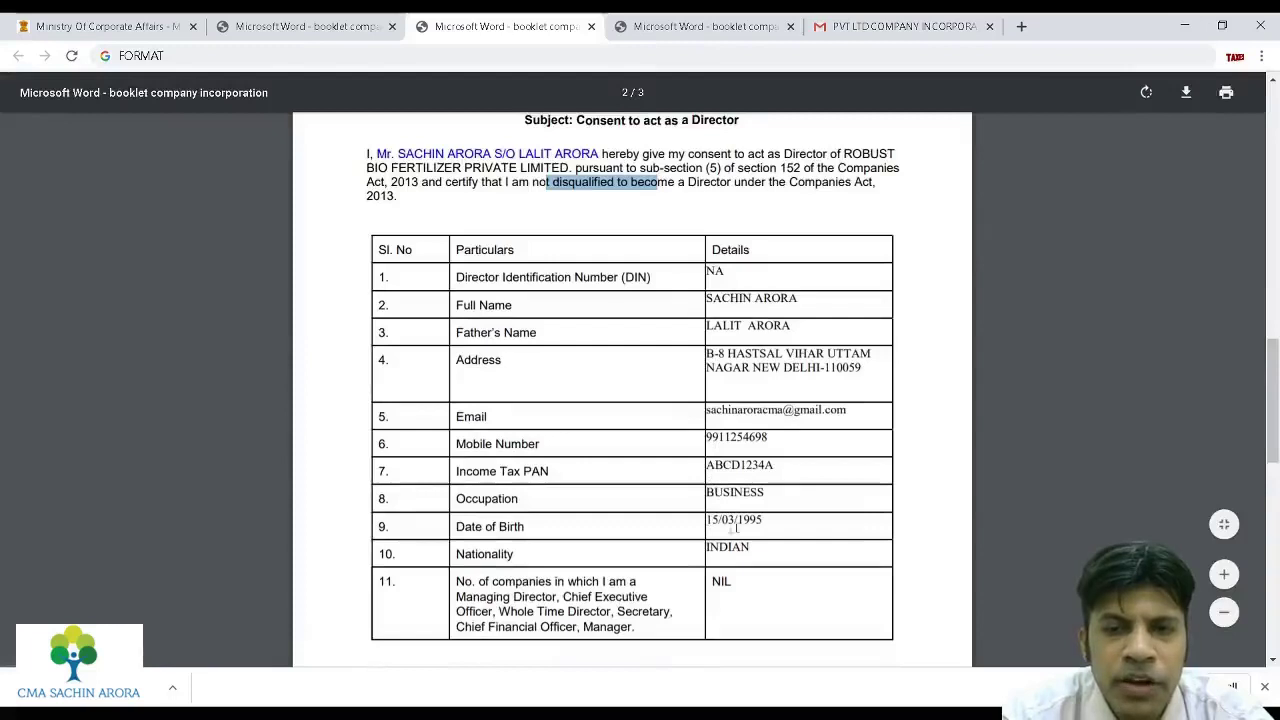
pyautogui.scroll(-5, 1277, 403)
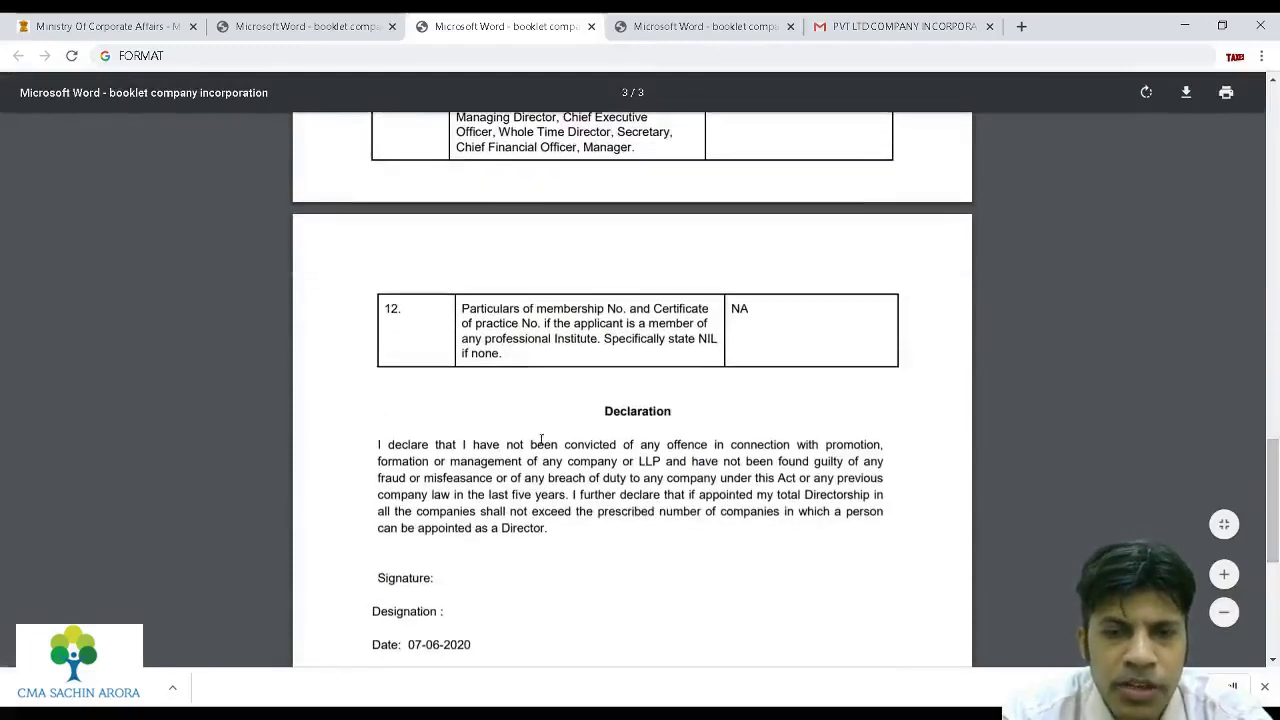
pyautogui.moveTo(547, 441); pyautogui.dragTo(617, 462)
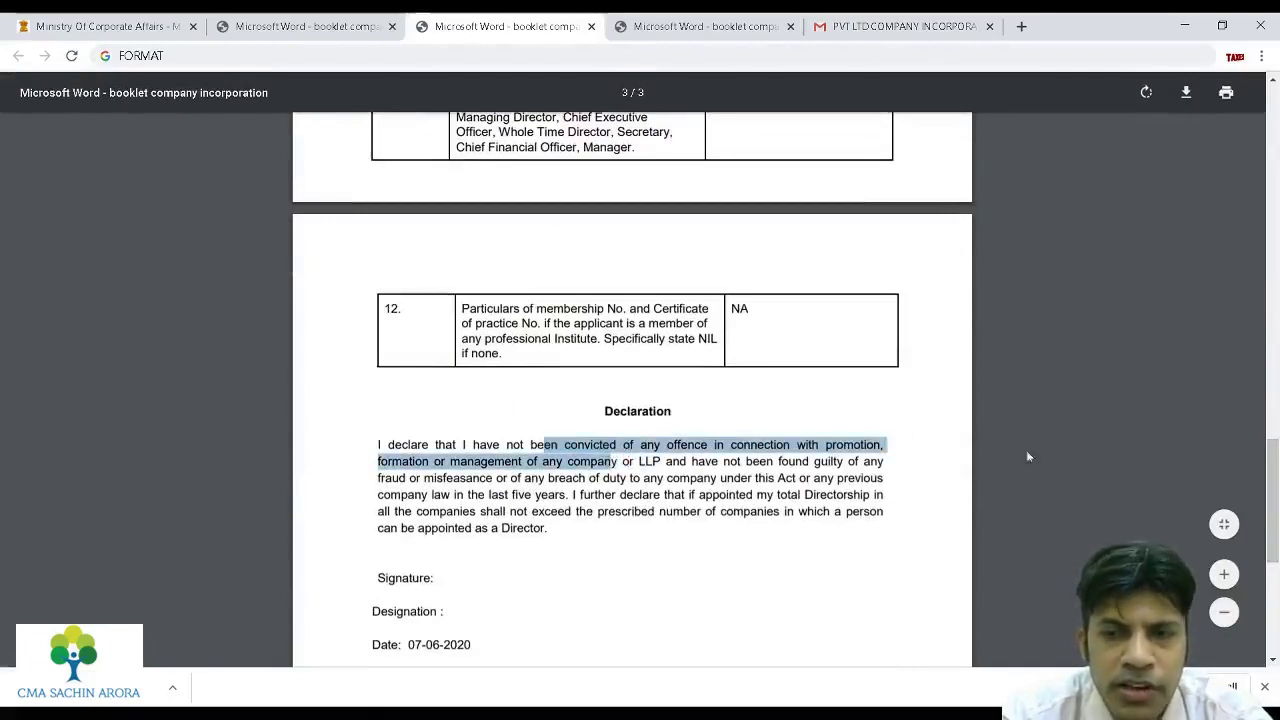
pyautogui.scroll(-1, 526, 492)
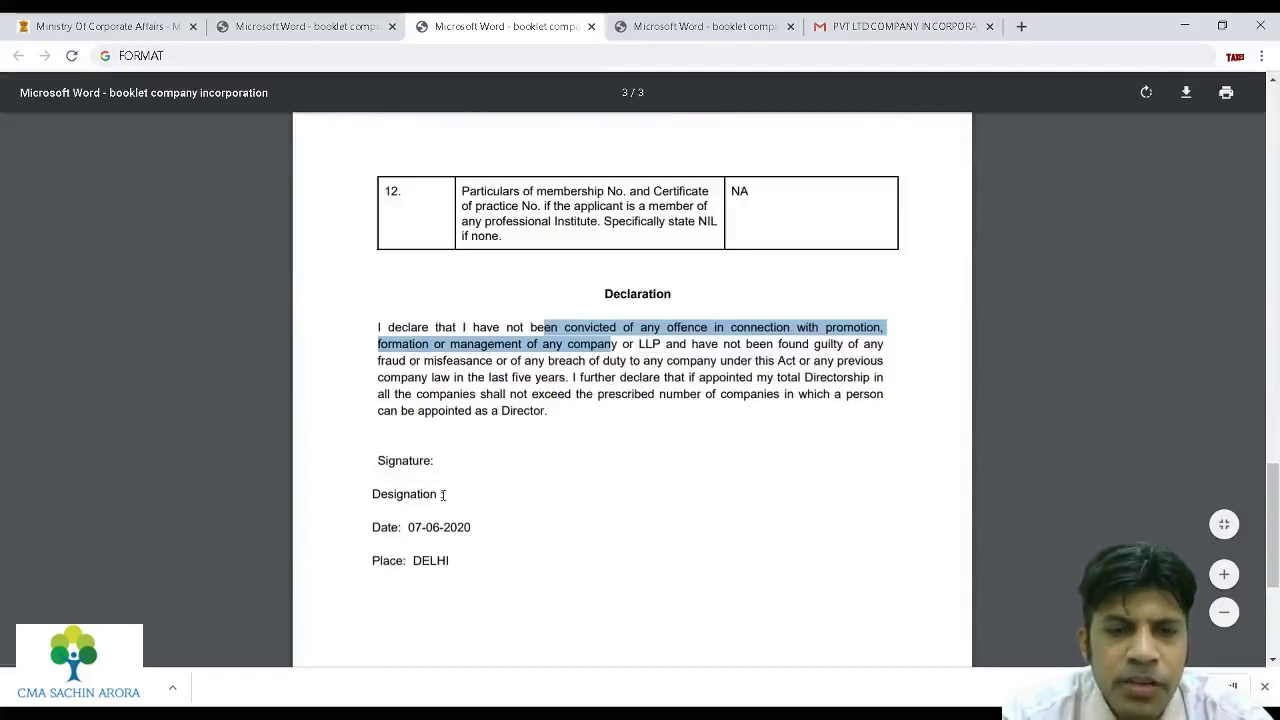
pyautogui.moveTo(1272, 462); pyautogui.dragTo(1270, 390)
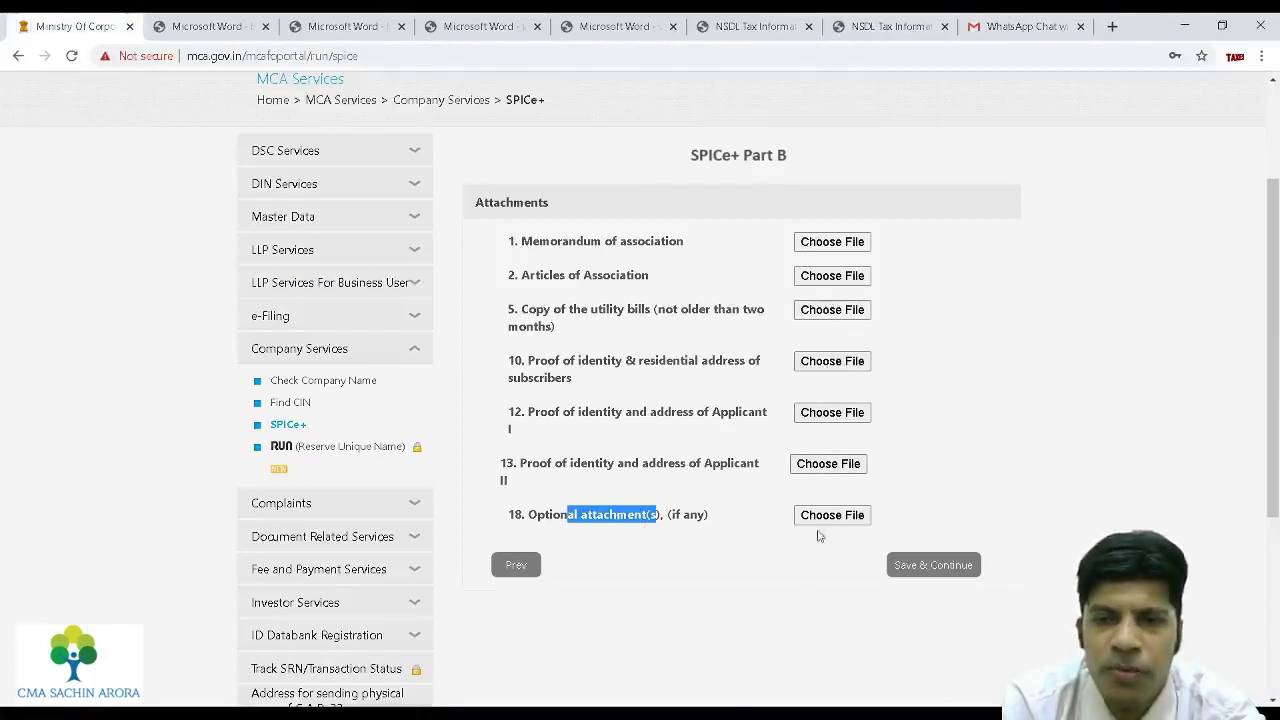
# Attach pdf1.pdf through pdf5.pdf, in order, to the utility bill, subscriber proof, Applicant I, Applicant II and optional attachment entries, and save the section.
pyautogui.click(240, 26)
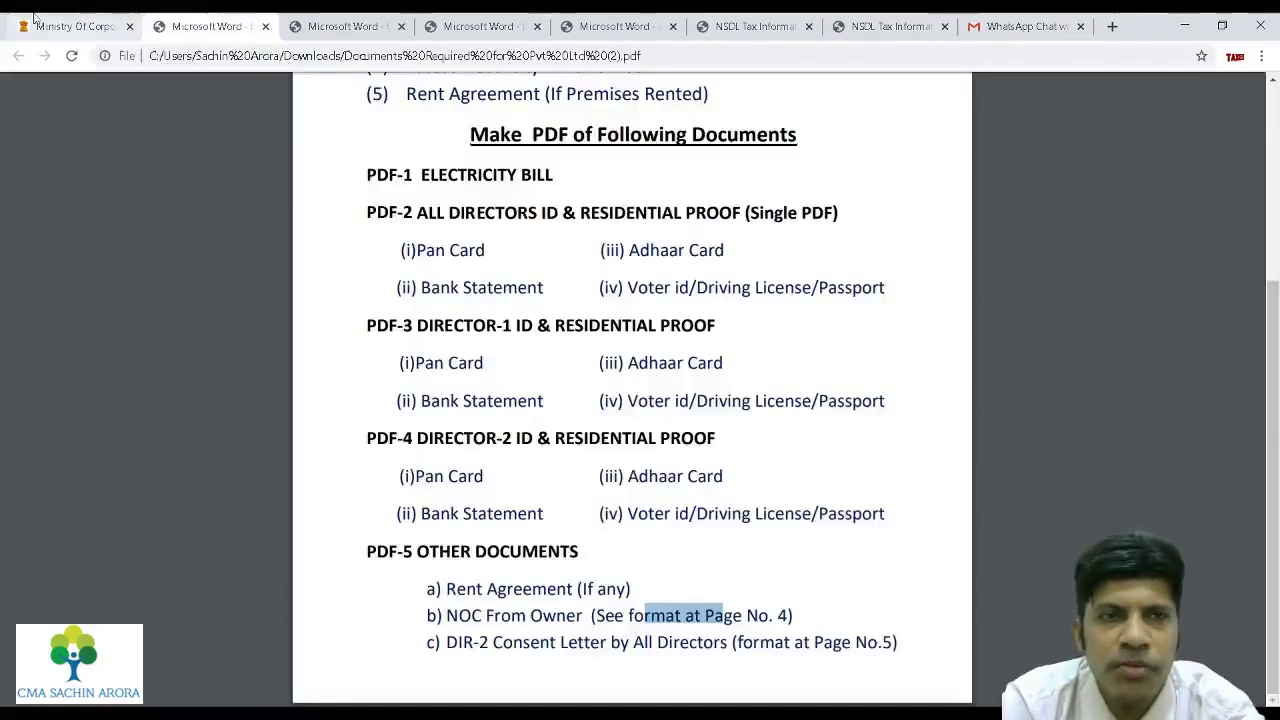
pyautogui.click(75, 26)
pyautogui.scroll(-1, 800, 380)
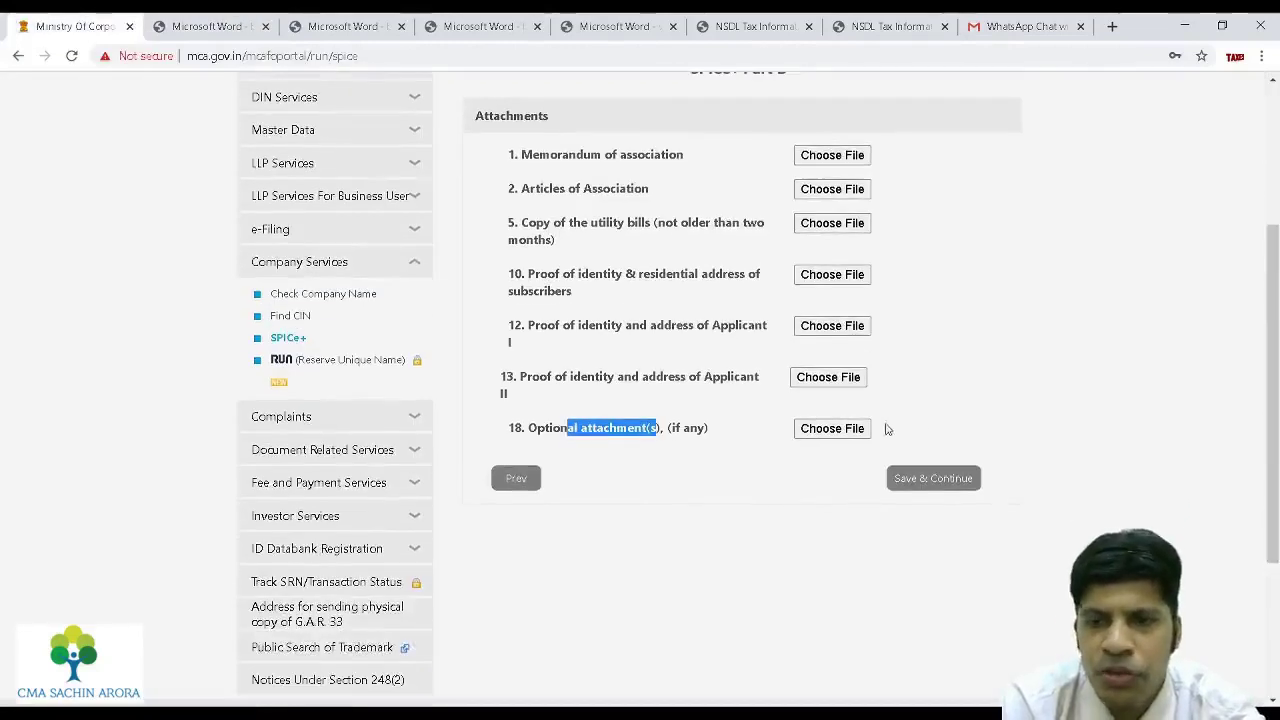
pyautogui.click(745, 332)
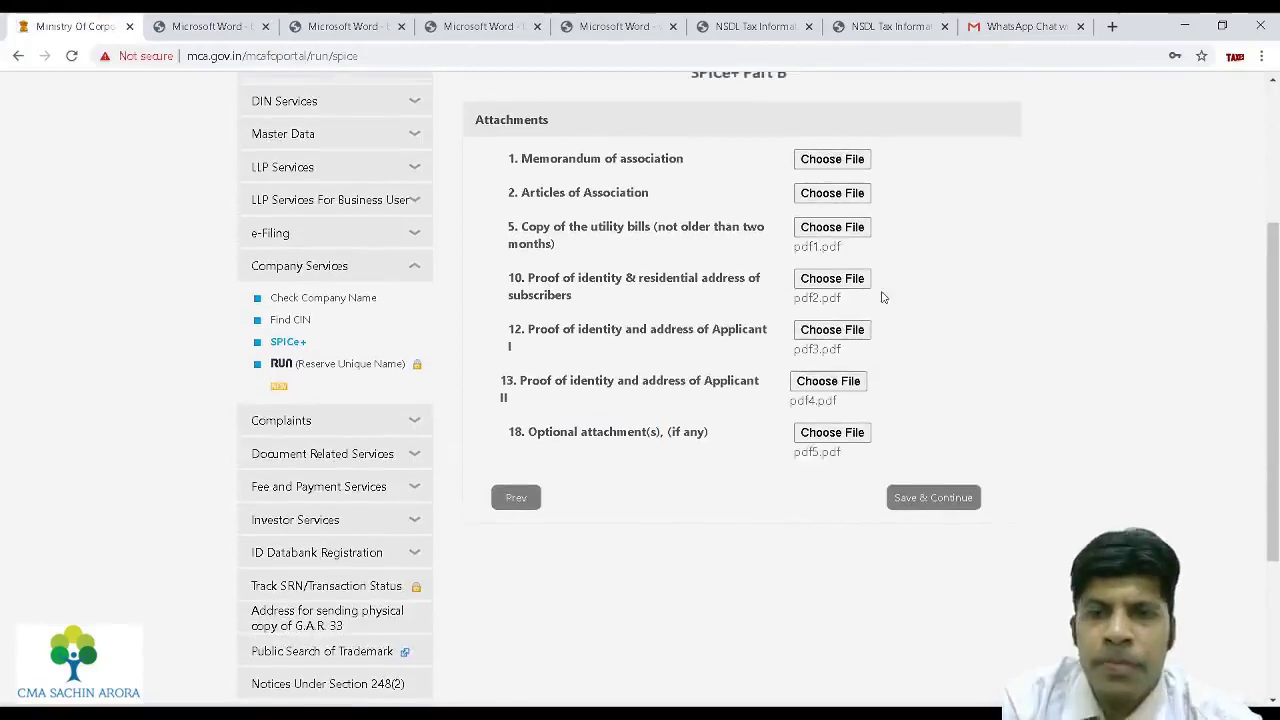
pyautogui.moveTo(1275, 420); pyautogui.dragTo(1276, 335)
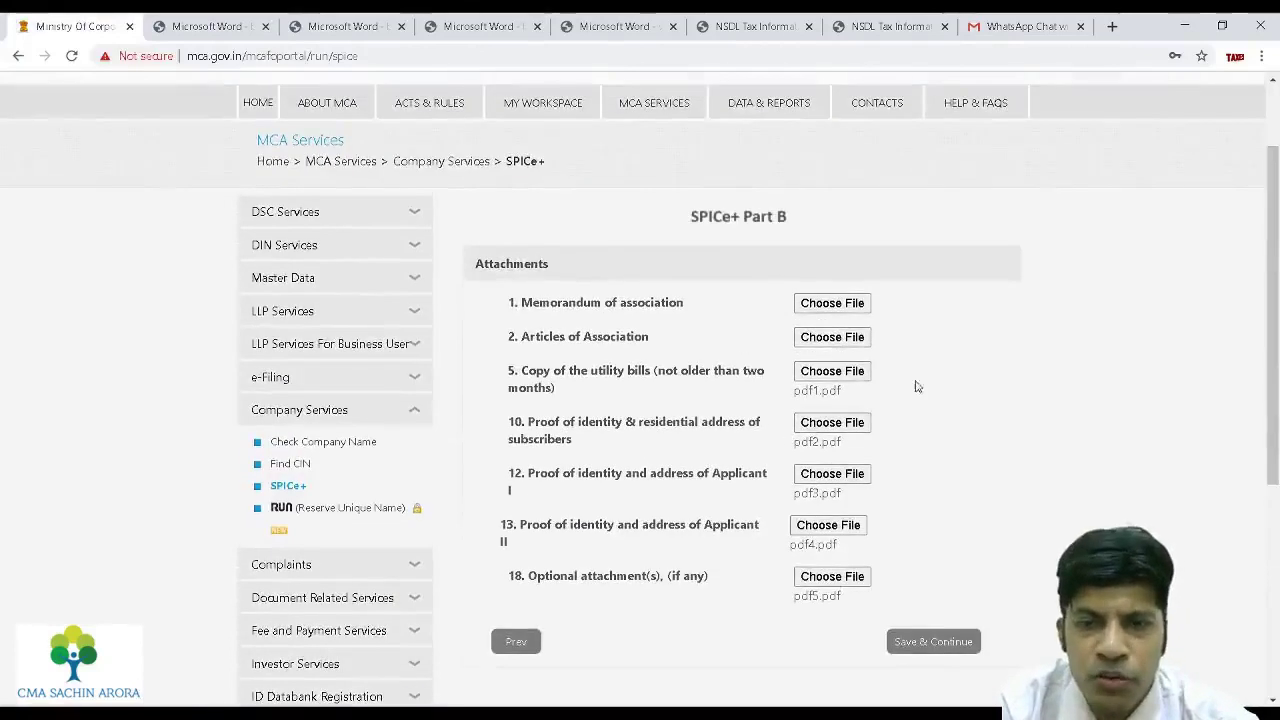
pyautogui.click(928, 642)
# Review the declarations, the declaring director's name, the professional's membership details and the DIN/PAN, and save the declaration section.
pyautogui.moveTo(1271, 164); pyautogui.dragTo(1256, 346)
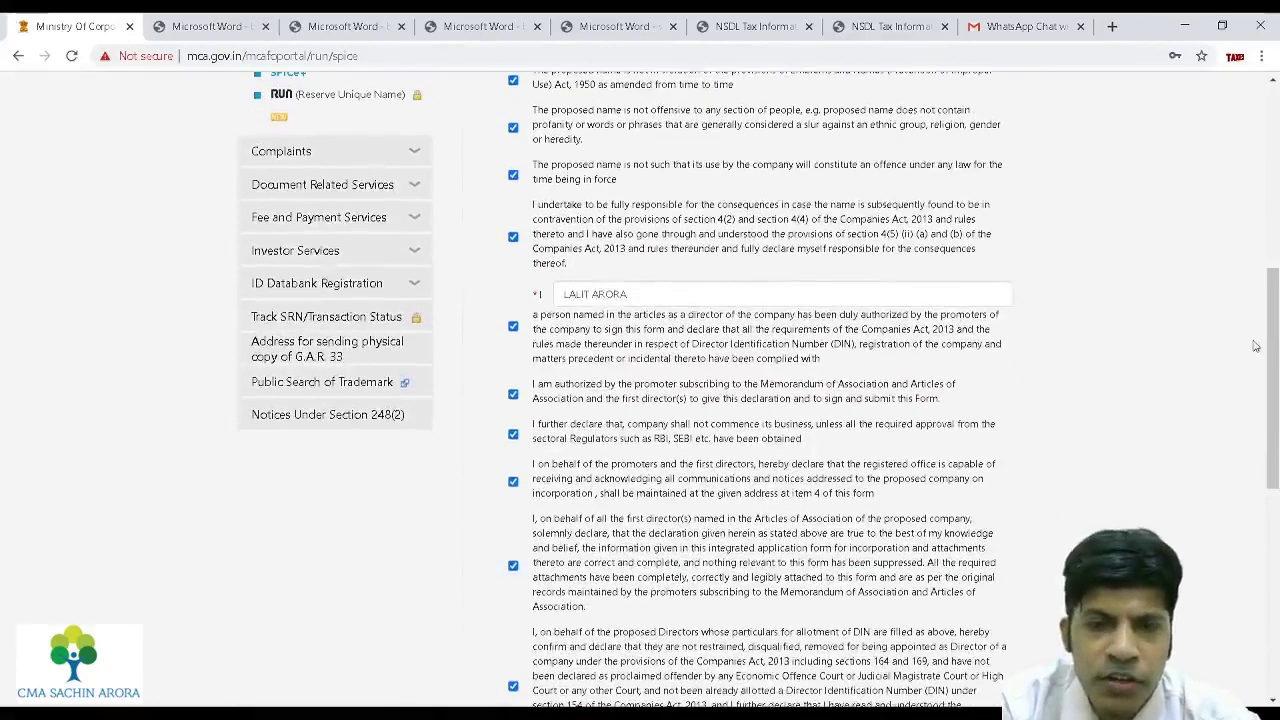
pyautogui.moveTo(630, 294); pyautogui.dragTo(533, 314)
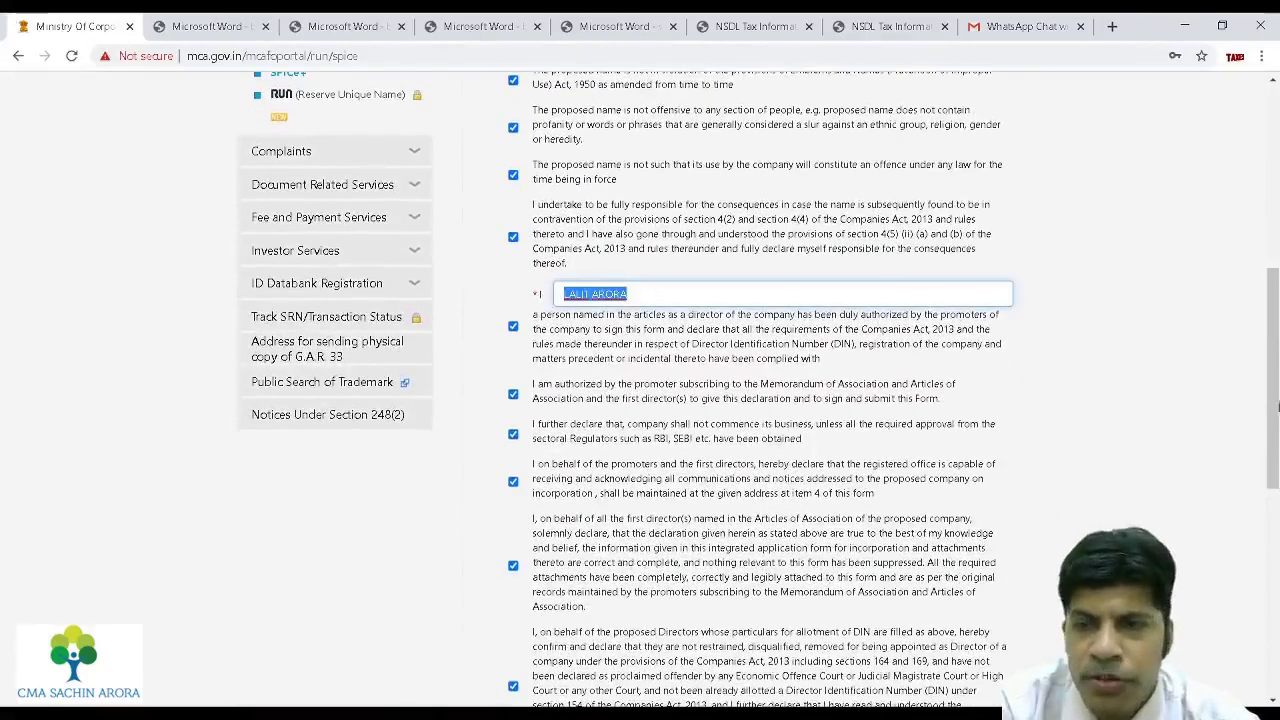
pyautogui.moveTo(1276, 405); pyautogui.dragTo(1271, 551)
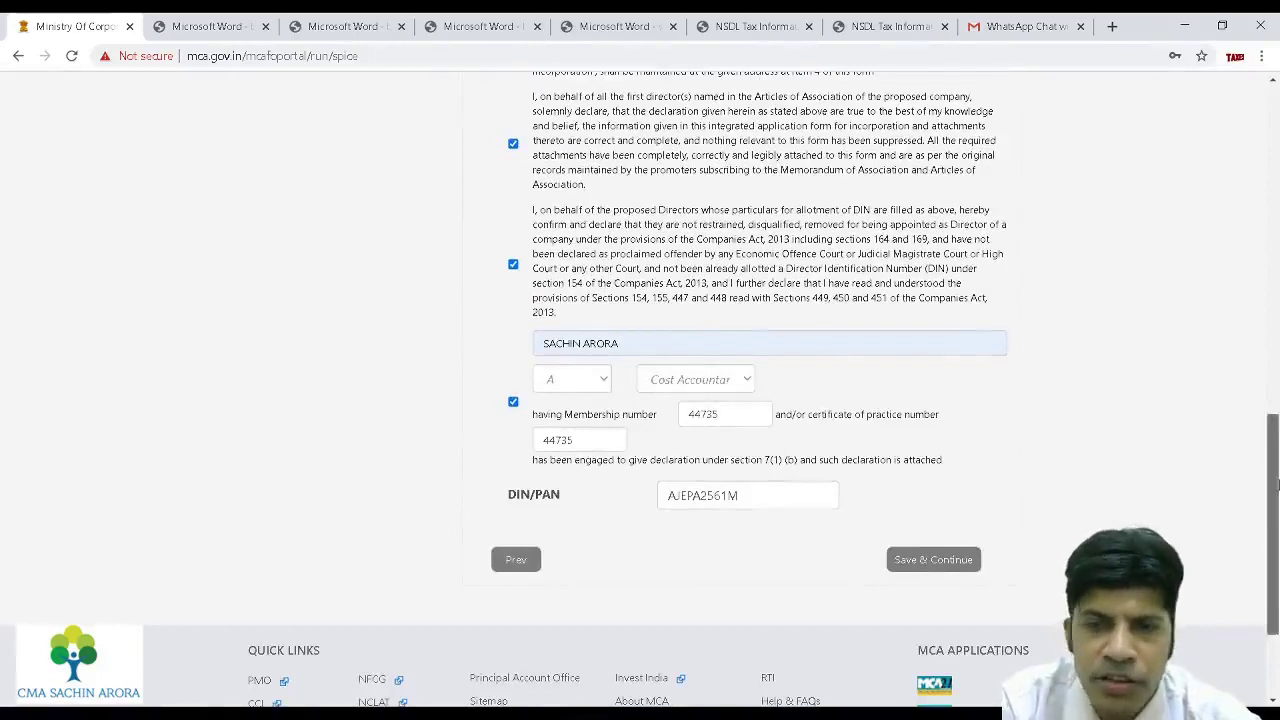
pyautogui.scroll(-1, 648, 399)
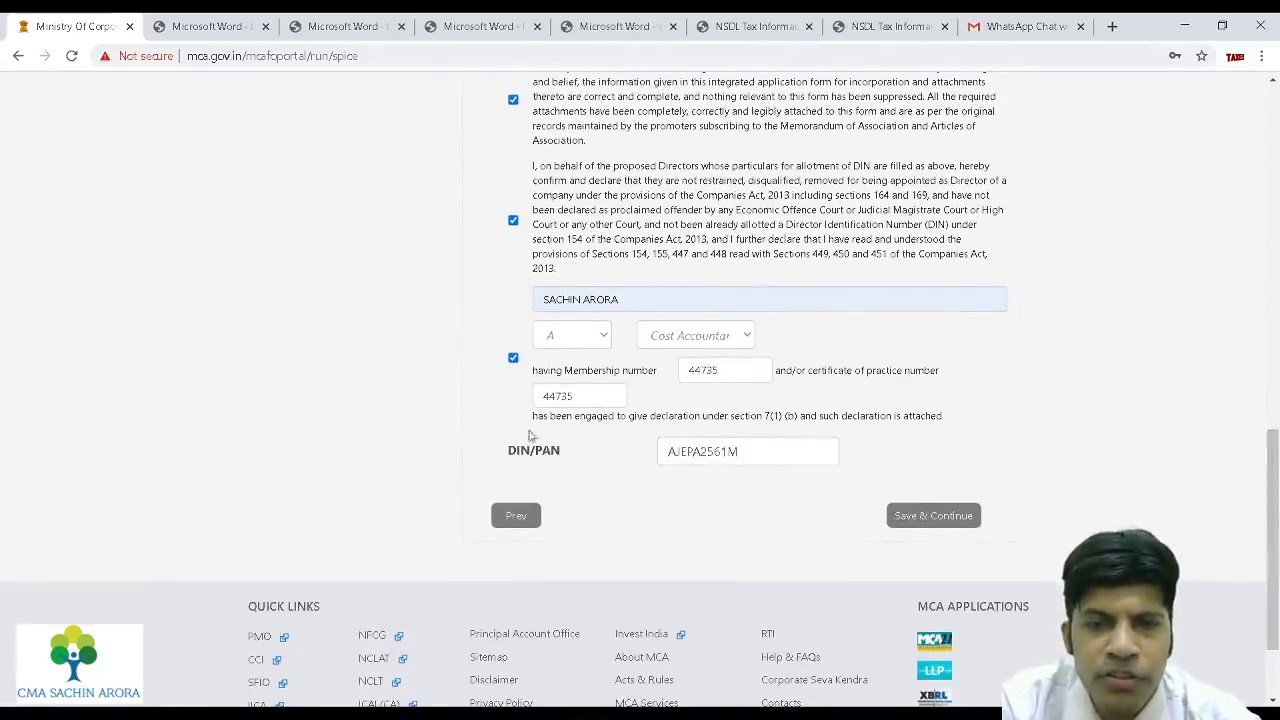
pyautogui.moveTo(757, 451); pyautogui.dragTo(660, 452)
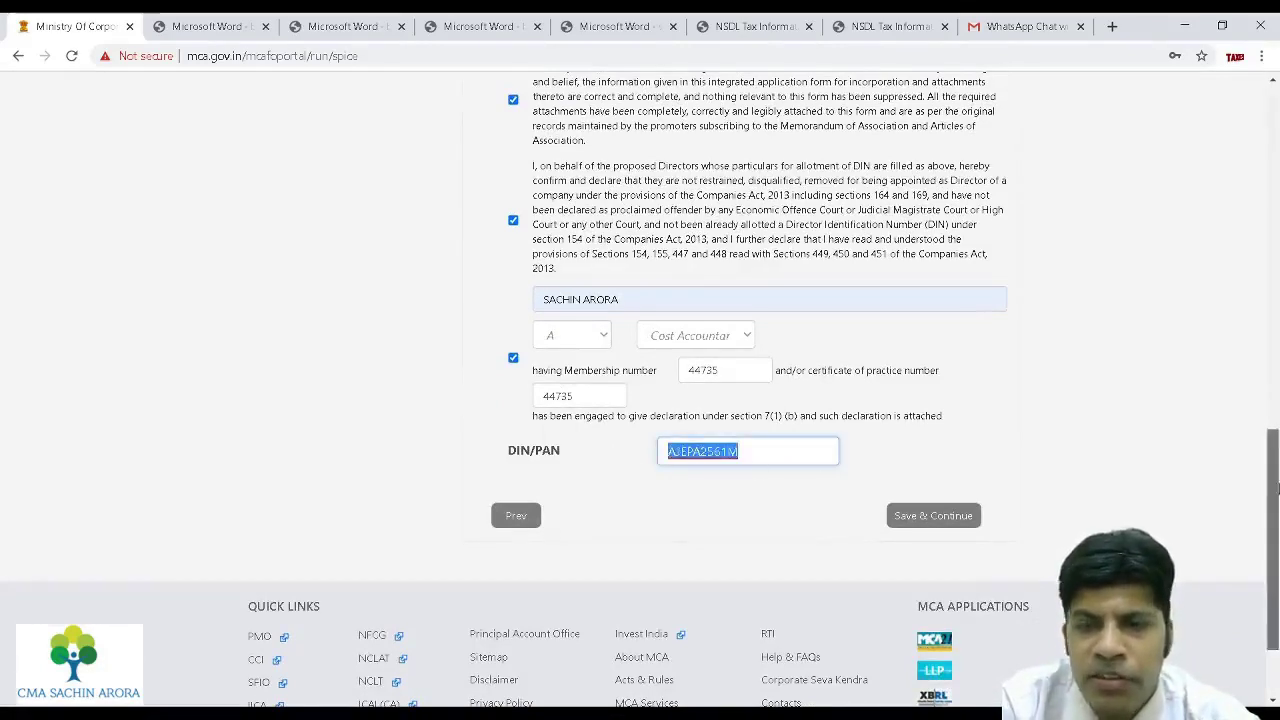
pyautogui.moveTo(1270, 490); pyautogui.dragTo(1268, 533)
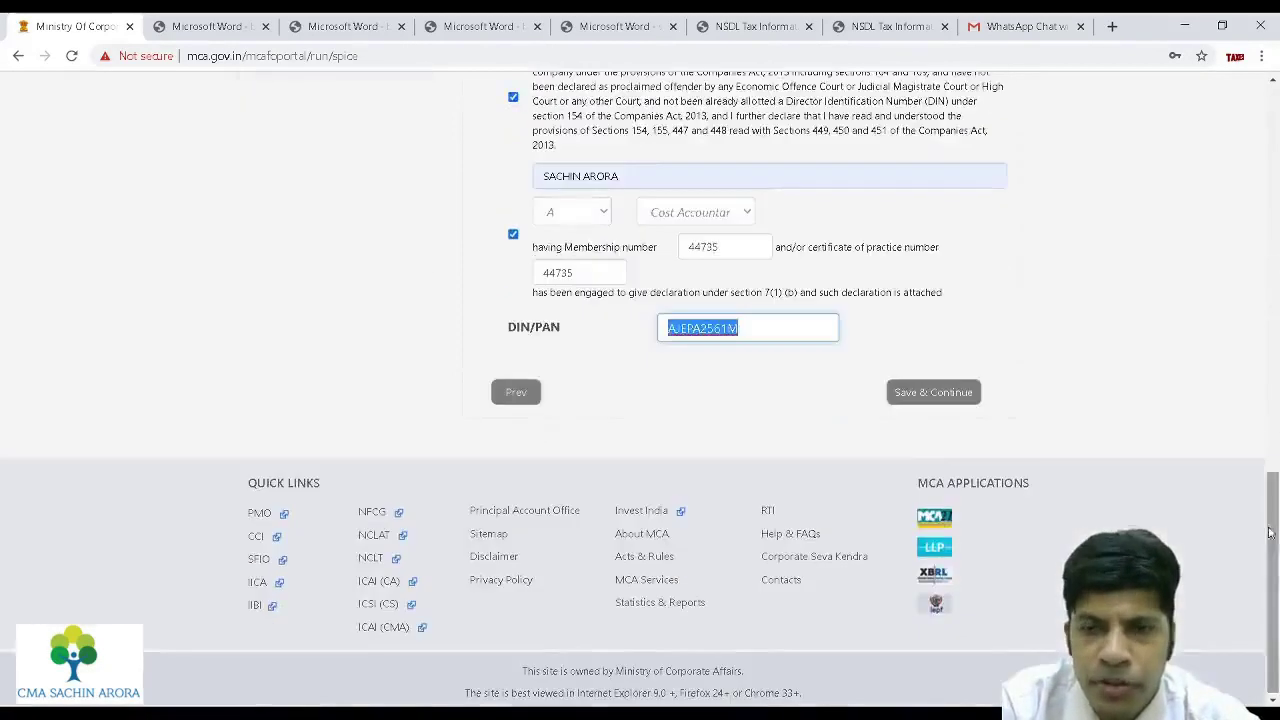
pyautogui.click(920, 394)
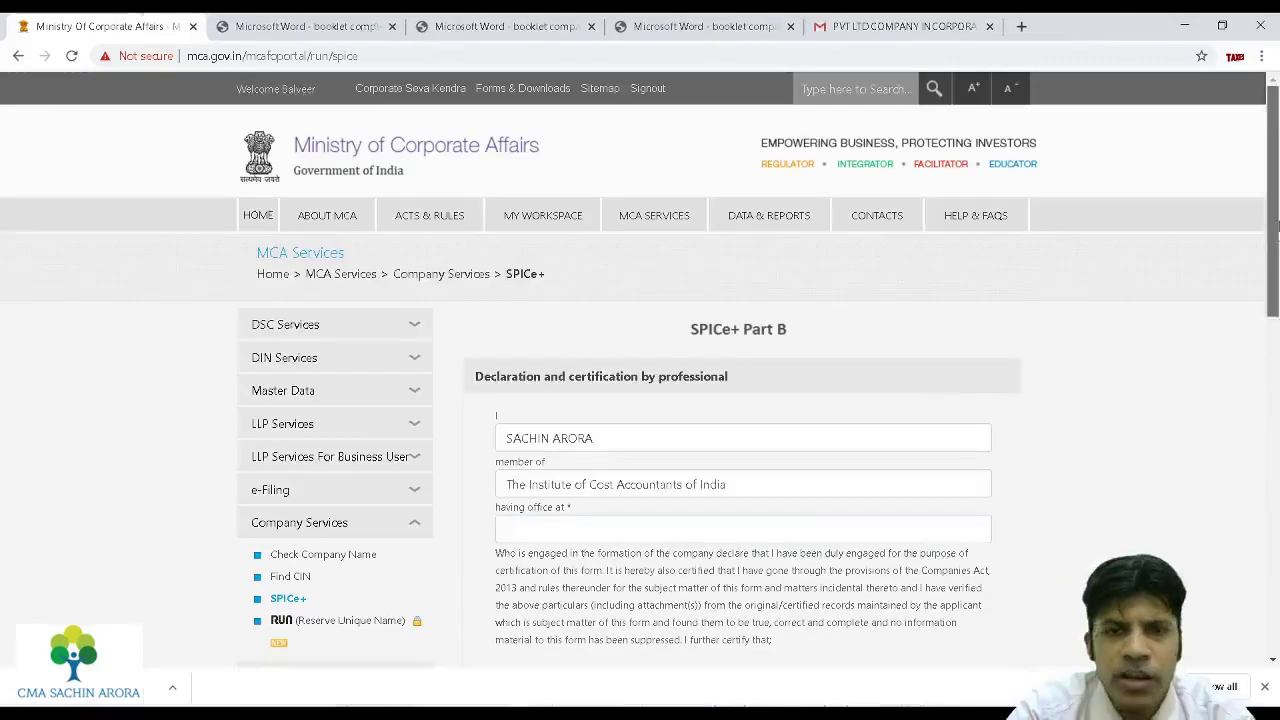
# Fill in the professional's office address in the certification declaration and run the prescrutiny of the form.
pyautogui.moveTo(1277, 226); pyautogui.dragTo(1276, 355)
pyautogui.click(617, 190)
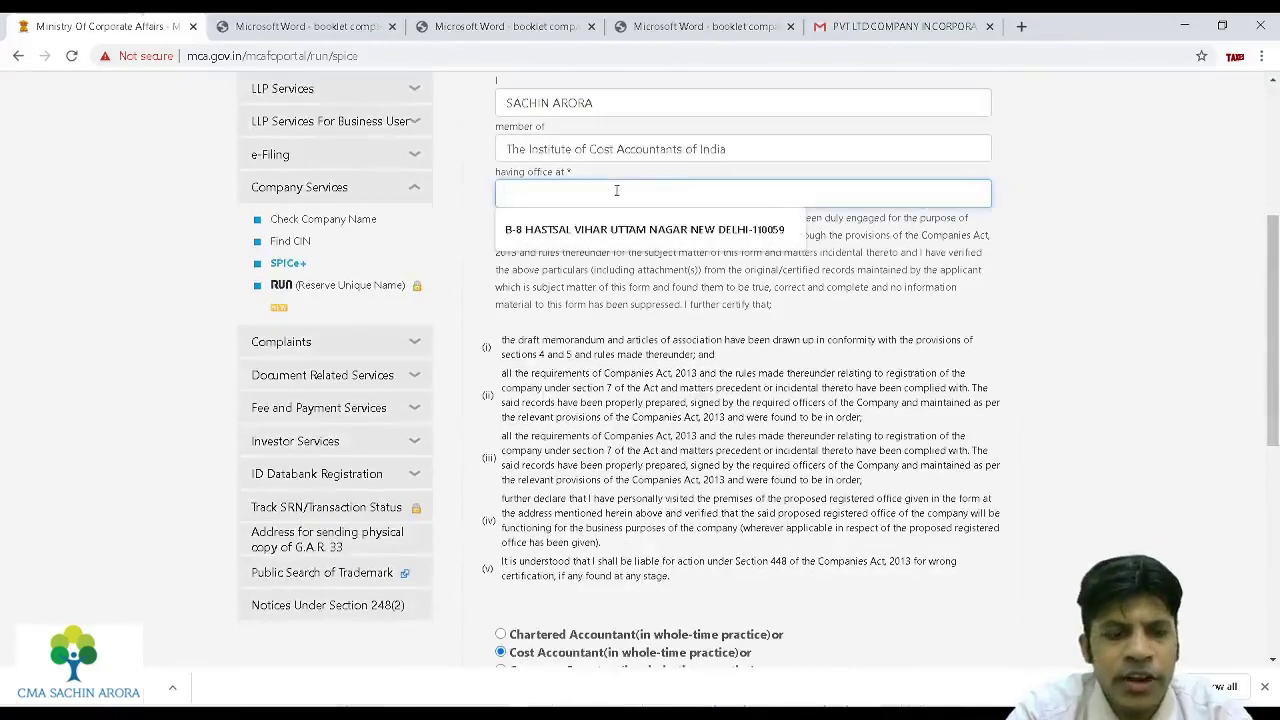
pyautogui.click(617, 229)
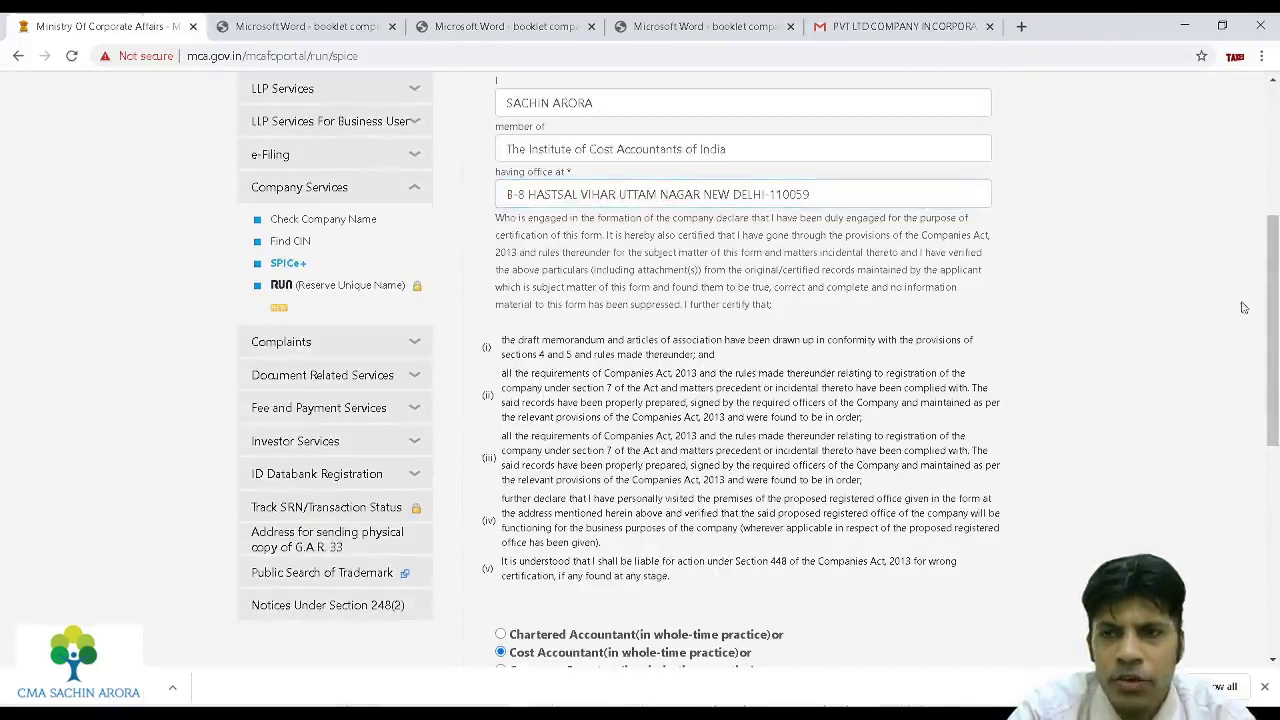
pyautogui.moveTo(1277, 303); pyautogui.dragTo(1277, 432)
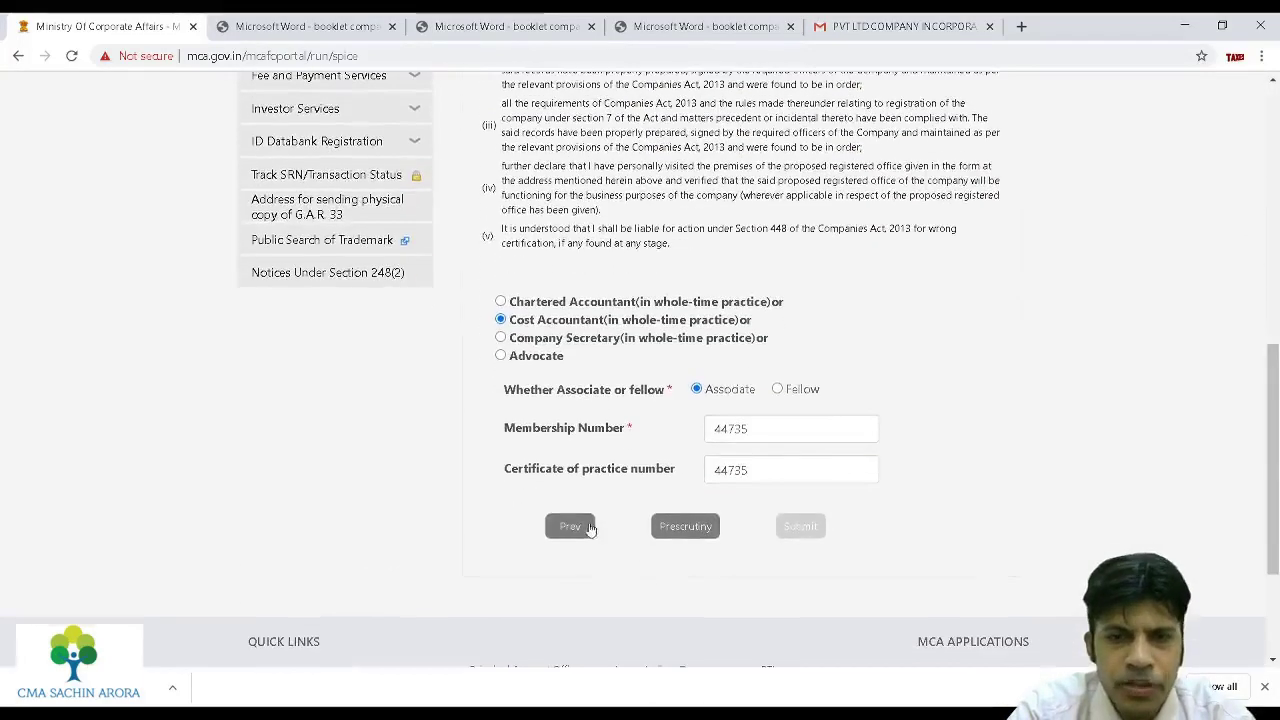
pyautogui.click(686, 530)
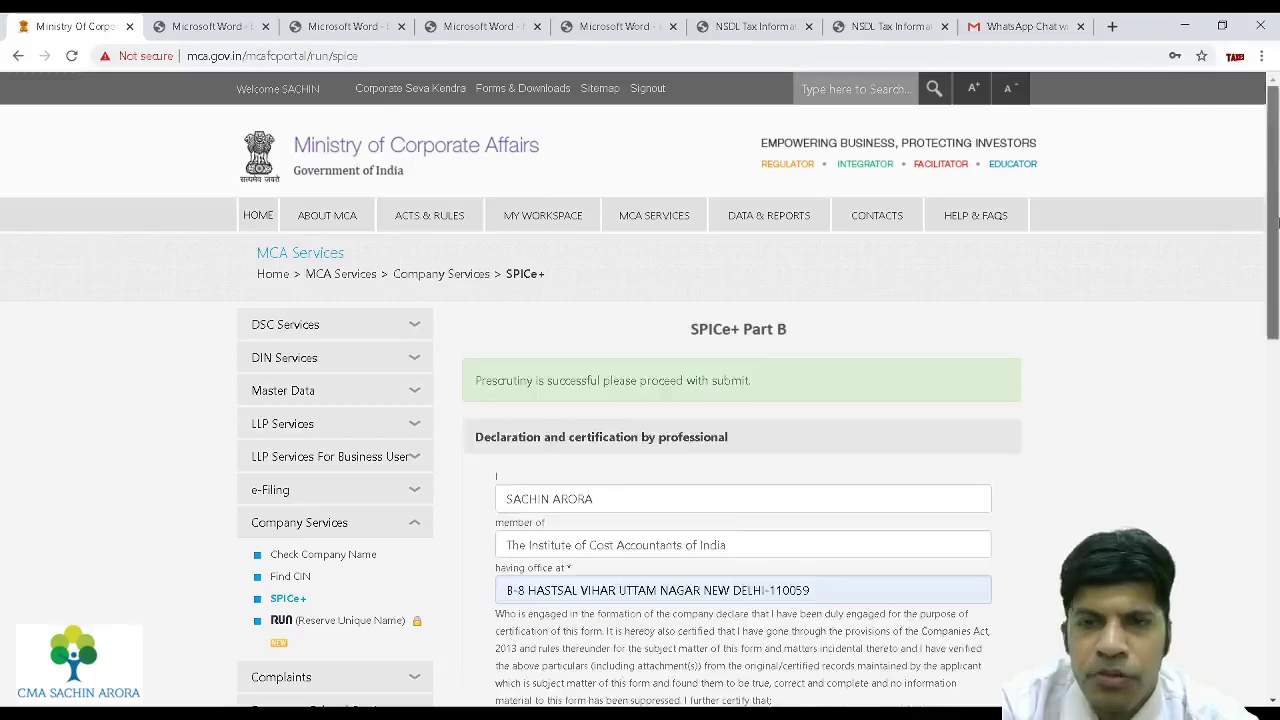
# Submit SPICe+ Part B and acknowledge the submission alert.
pyautogui.moveTo(1276, 225); pyautogui.dragTo(1277, 534)
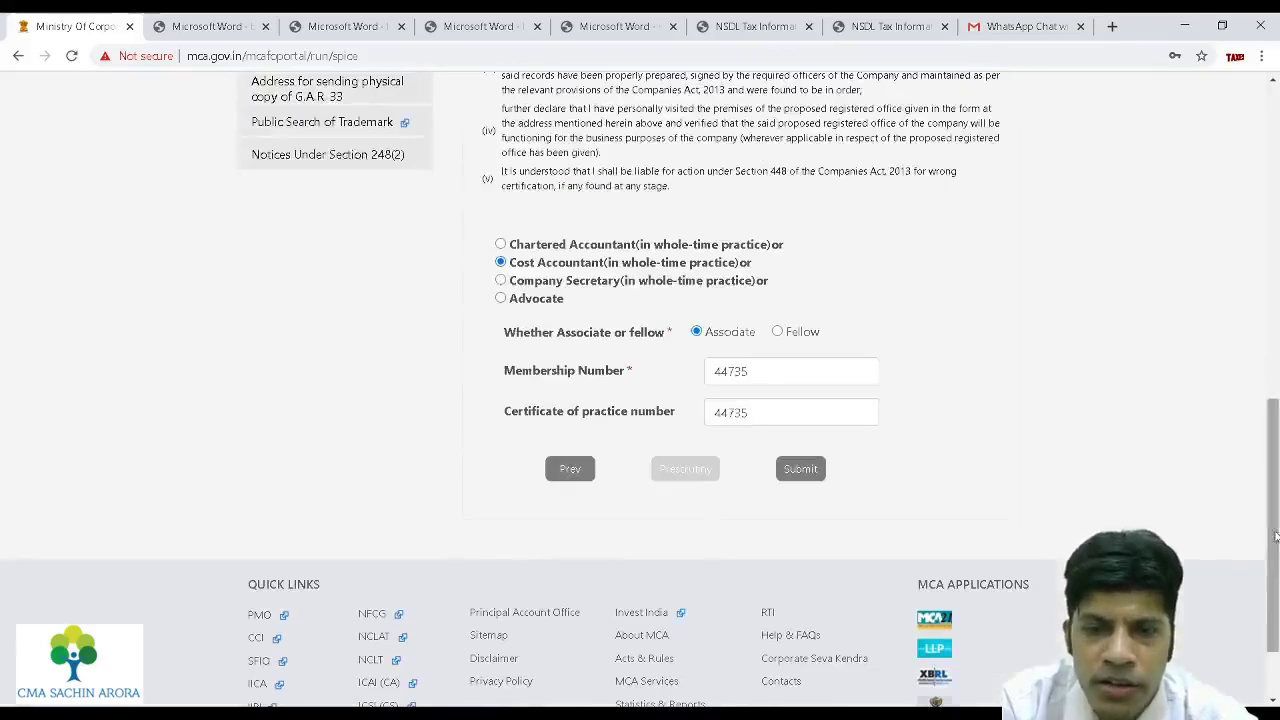
pyautogui.click(796, 472)
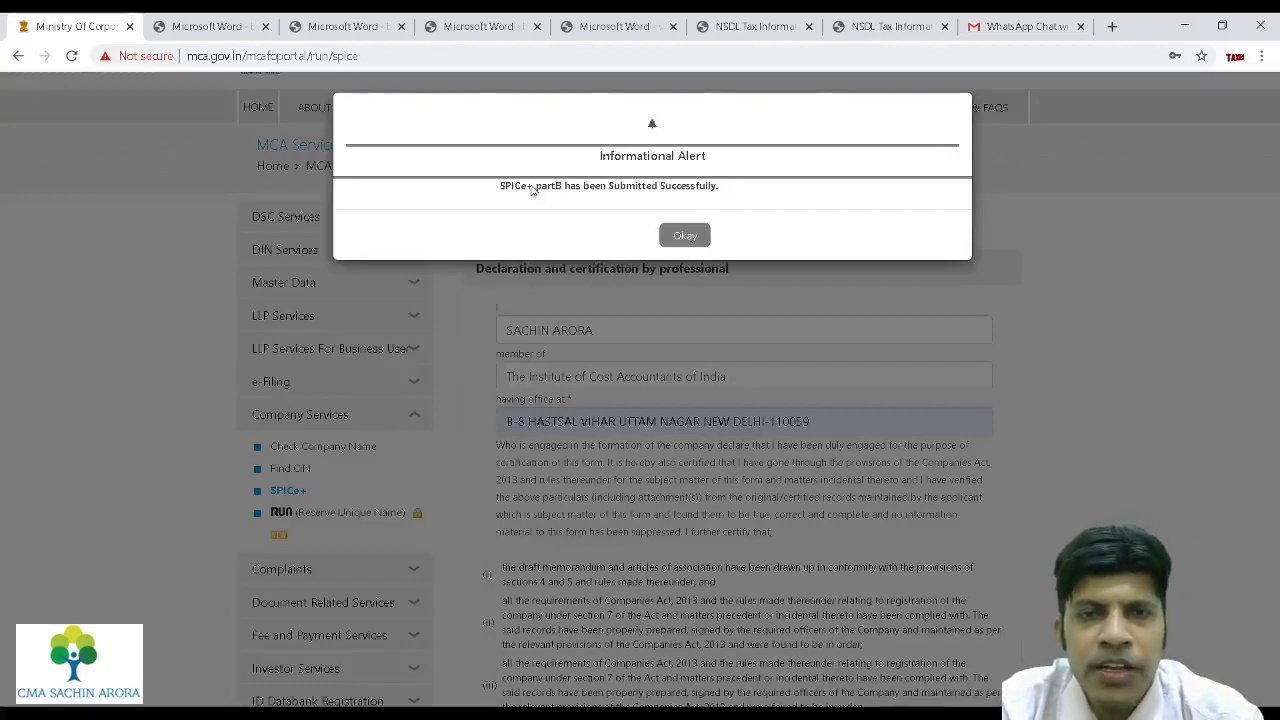
pyautogui.moveTo(530, 188); pyautogui.dragTo(718, 189)
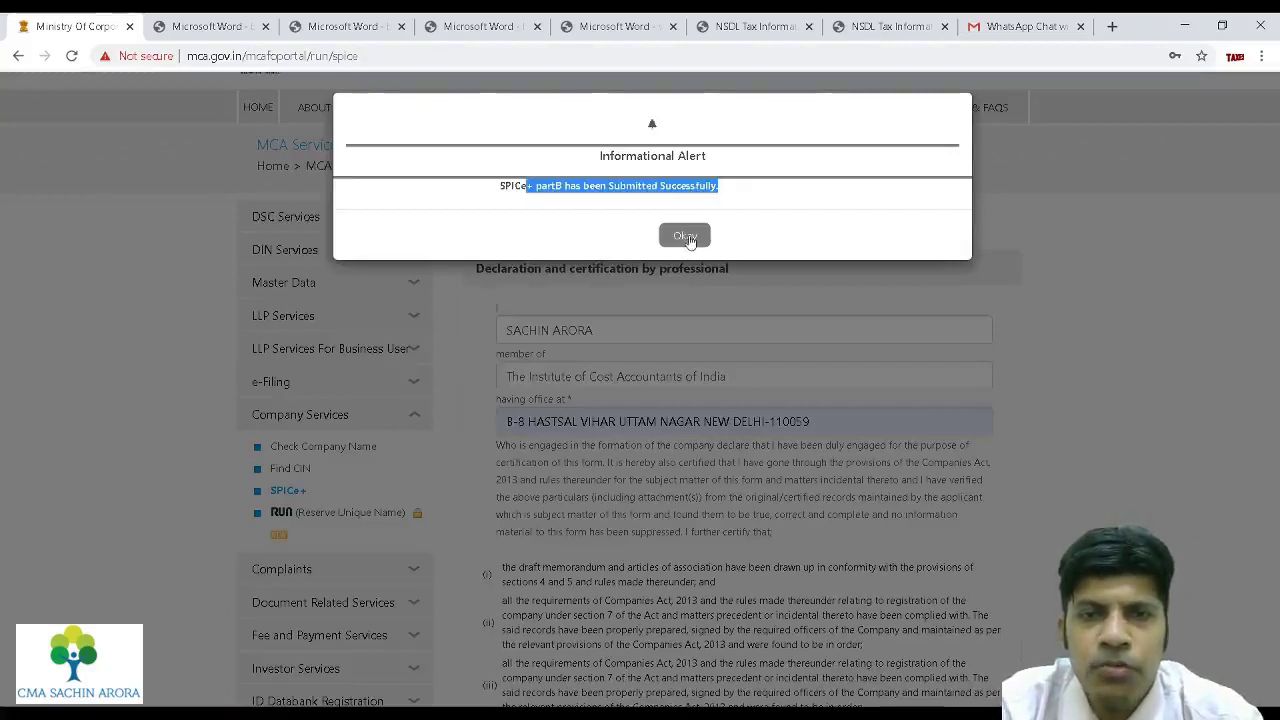
pyautogui.click(687, 238)
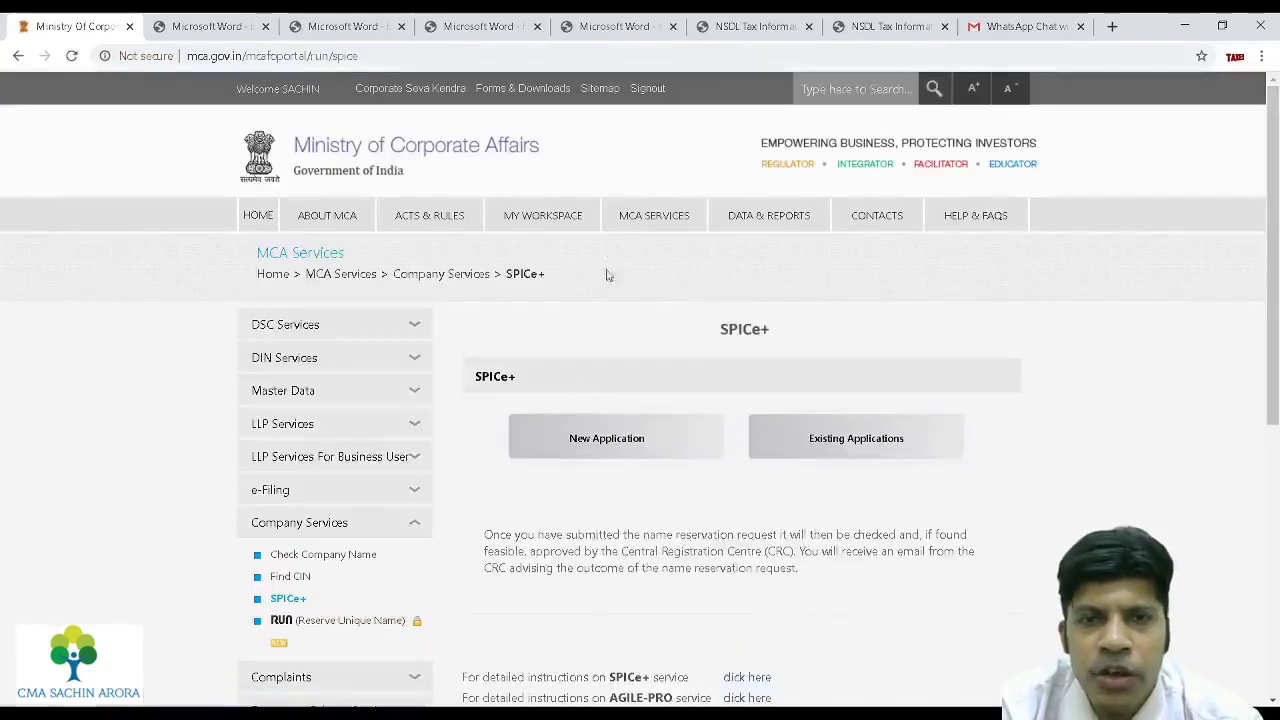
# Reopen the SPICe+ service for companies and display the list of existing applications.
pyautogui.moveTo(668, 226)
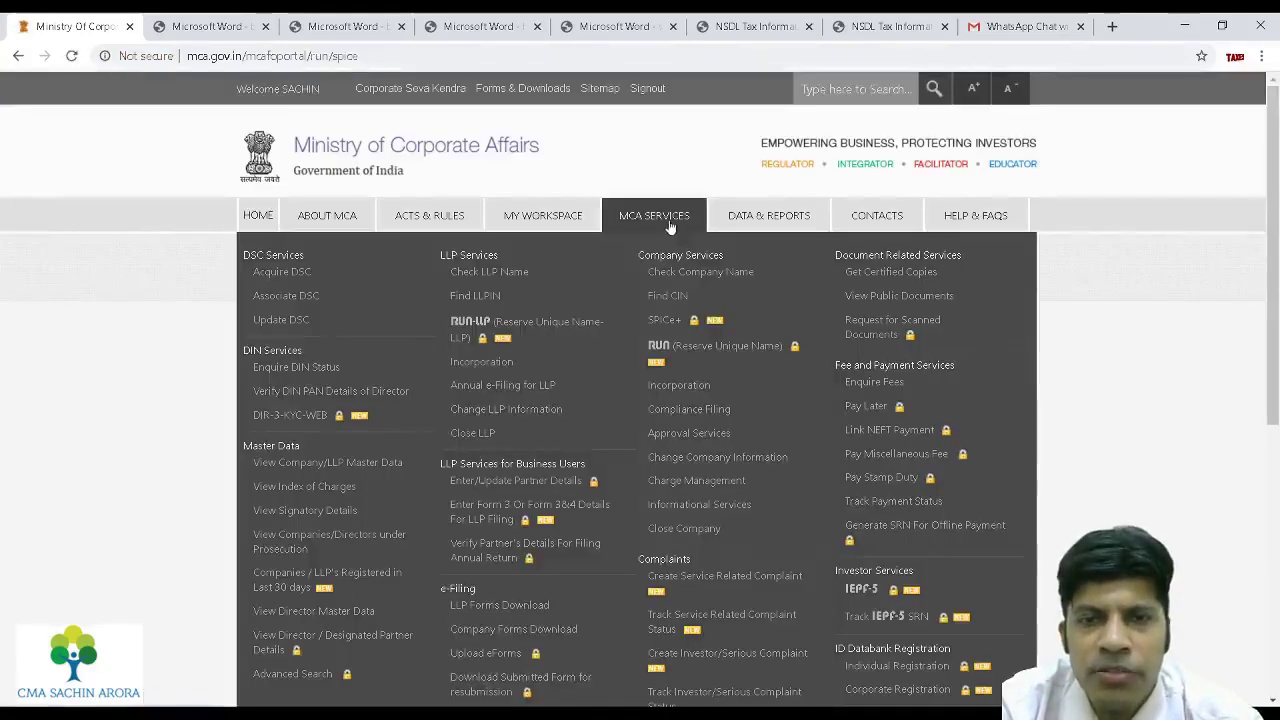
pyautogui.click(662, 322)
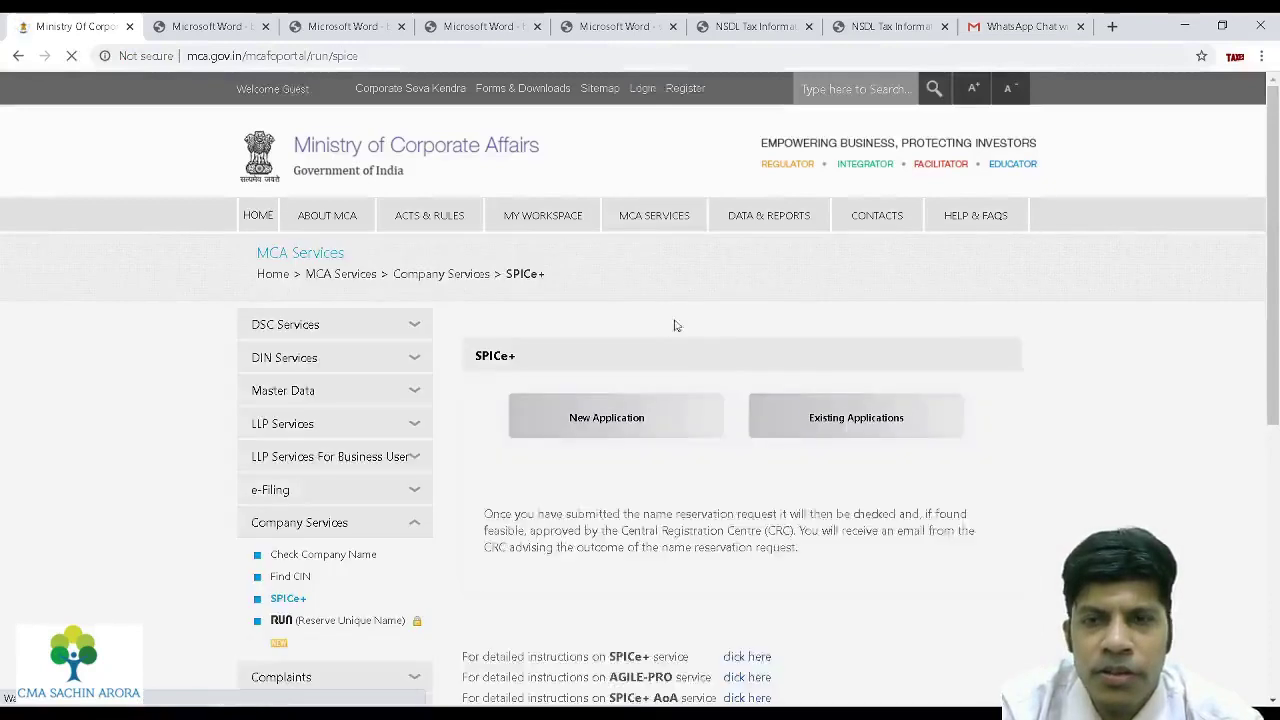
pyautogui.click(869, 446)
pyautogui.scroll(-2, 1024, 315)
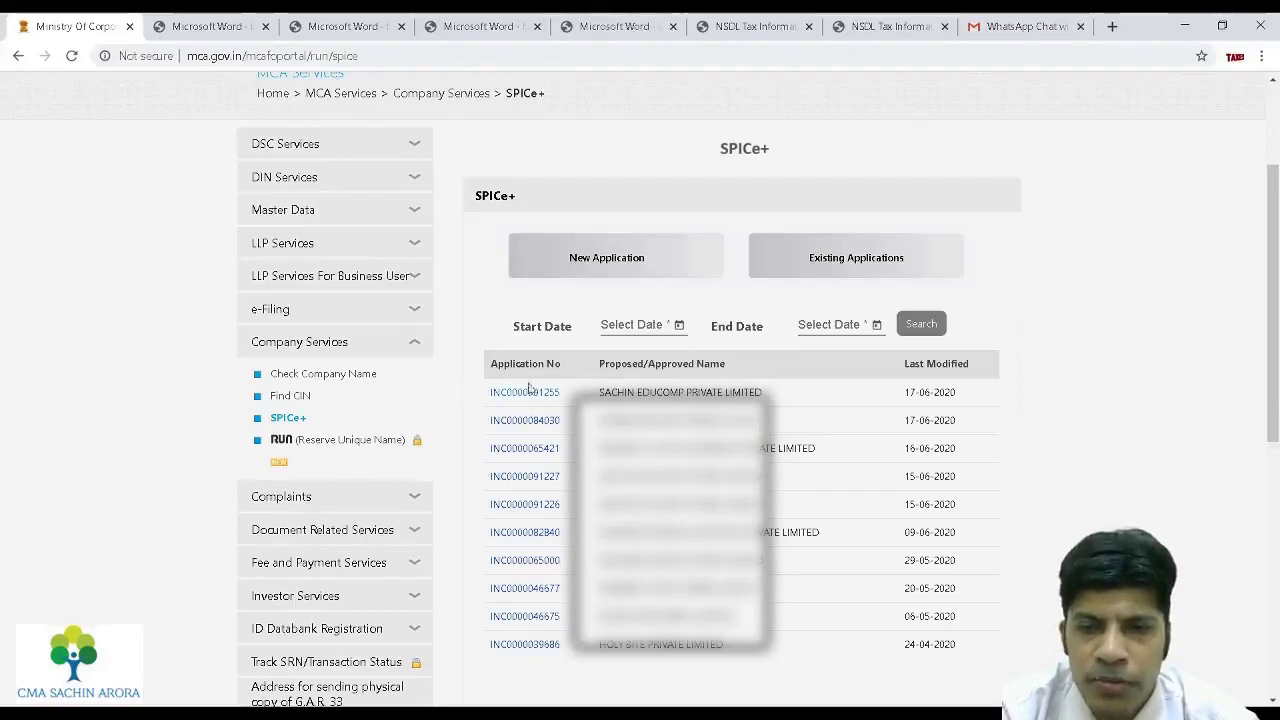
# Open the SACHIN EDUCOMP PRIVATE LIMITED application and review its form list: SPICe+ Part B, AGILE-PRO, SPICe+ AoA and SPICe+ MoA.
pyautogui.moveTo(596, 395); pyautogui.dragTo(680, 398)
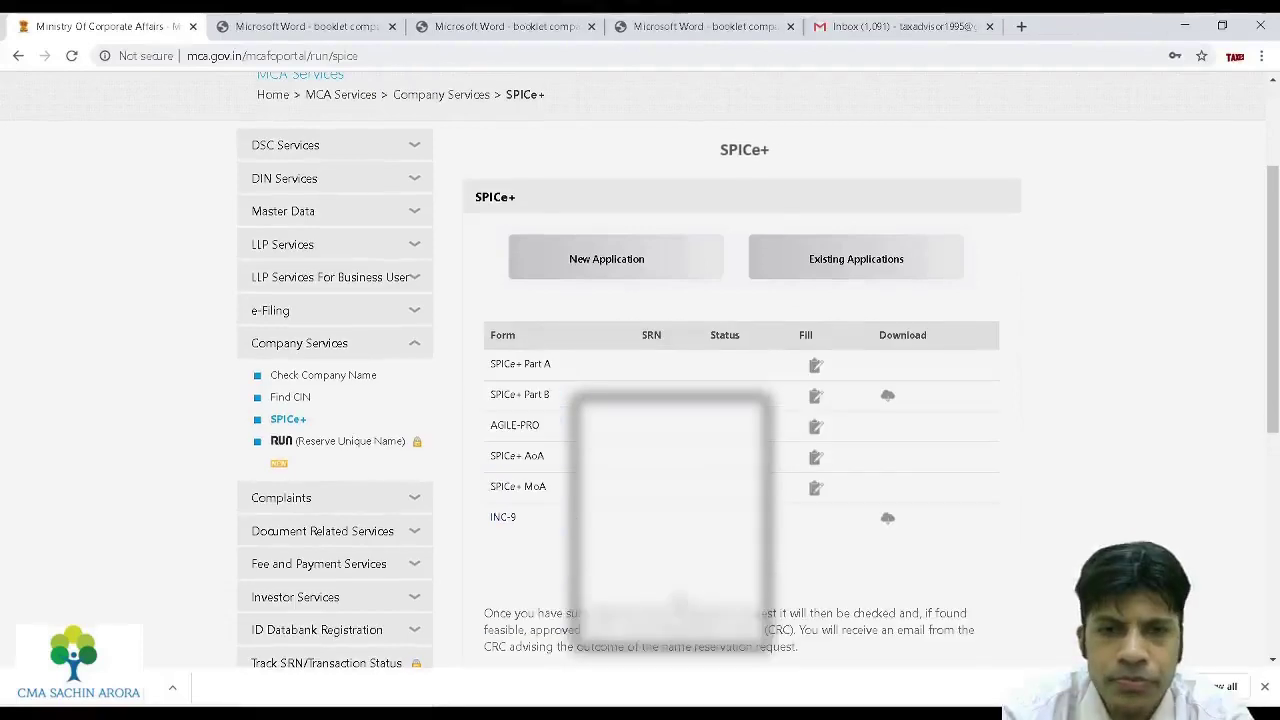
pyautogui.moveTo(489, 394); pyautogui.dragTo(578, 399)
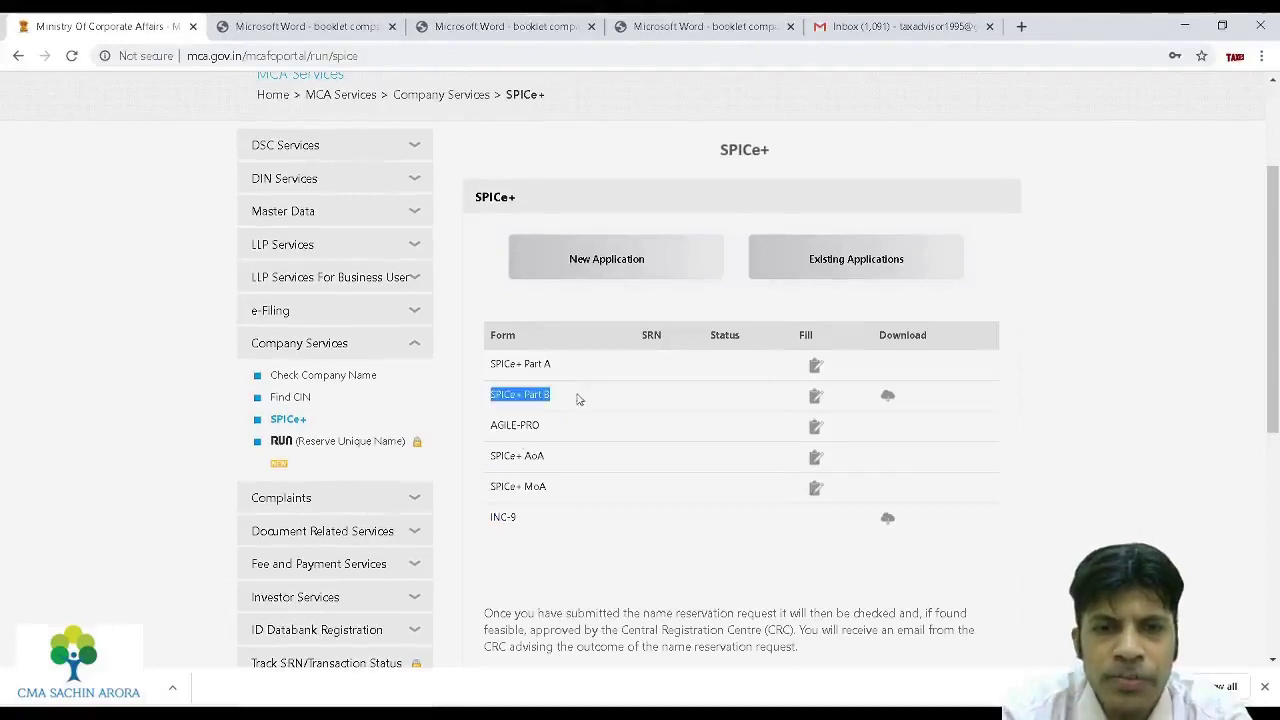
pyautogui.moveTo(888, 396)
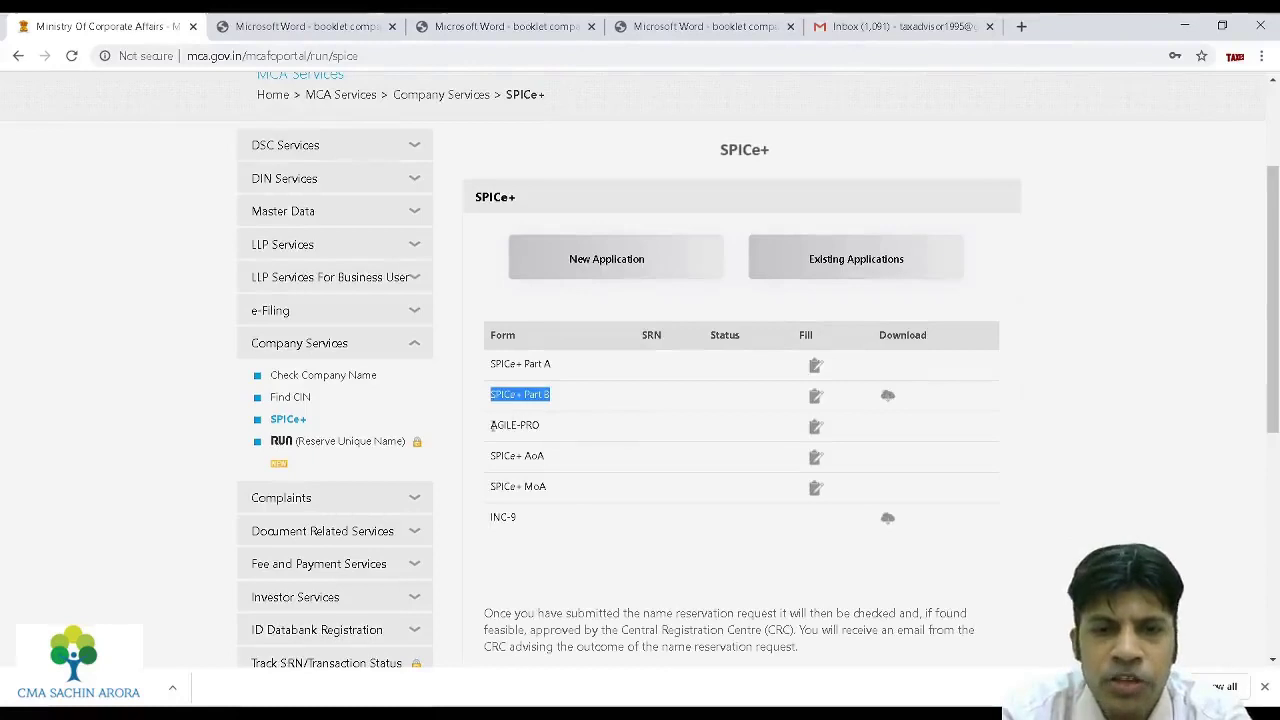
pyautogui.moveTo(490, 425); pyautogui.dragTo(548, 487)
pyautogui.click(493, 458)
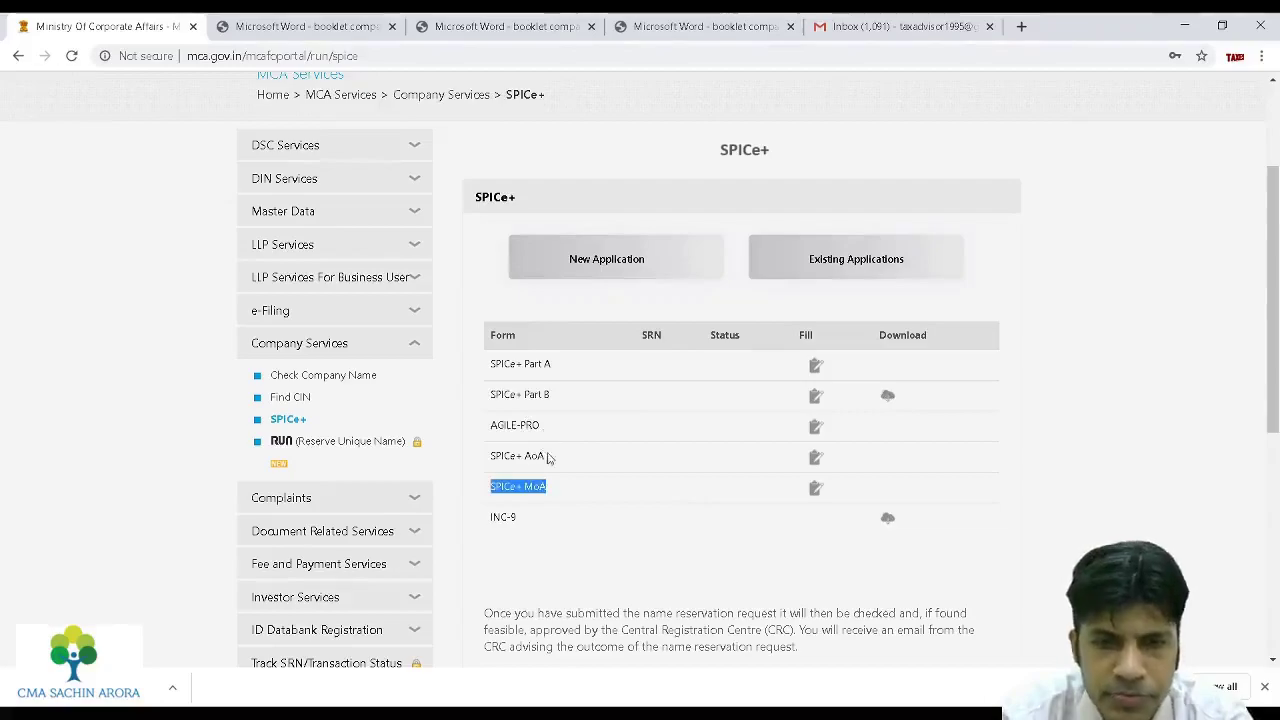
# Switch to the "pvt ltd fees" notebook page and draw a double tick beside the name approval fee of 1000.
pyautogui.hotkey('alt', 'Tab')
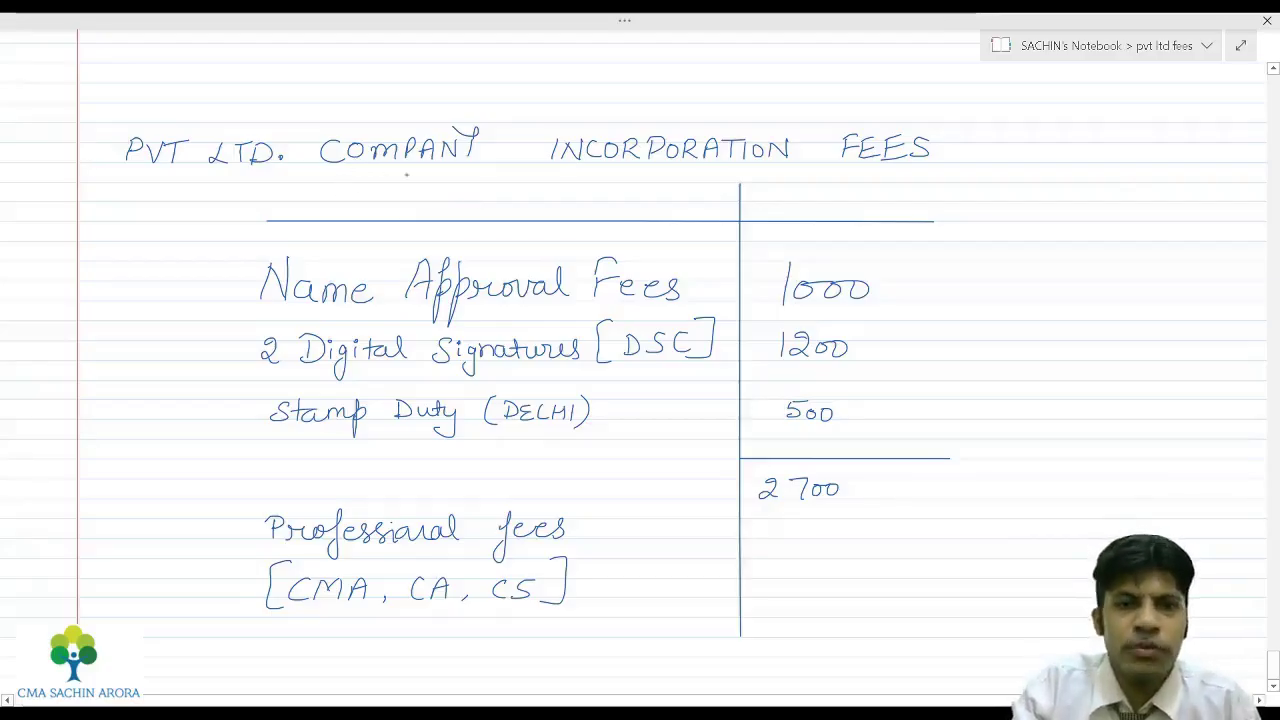
pyautogui.moveTo(896, 293); pyautogui.dragTo(997, 263)
pyautogui.moveTo(898, 309); pyautogui.dragTo(988, 285)
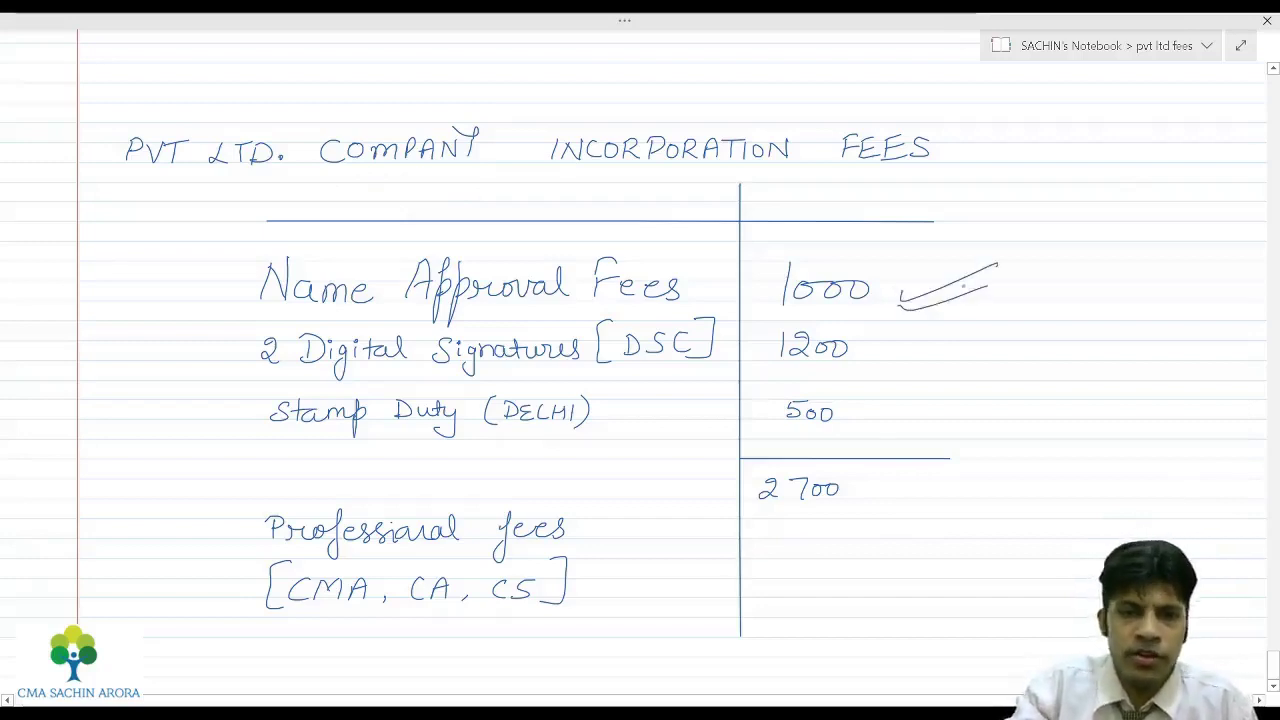